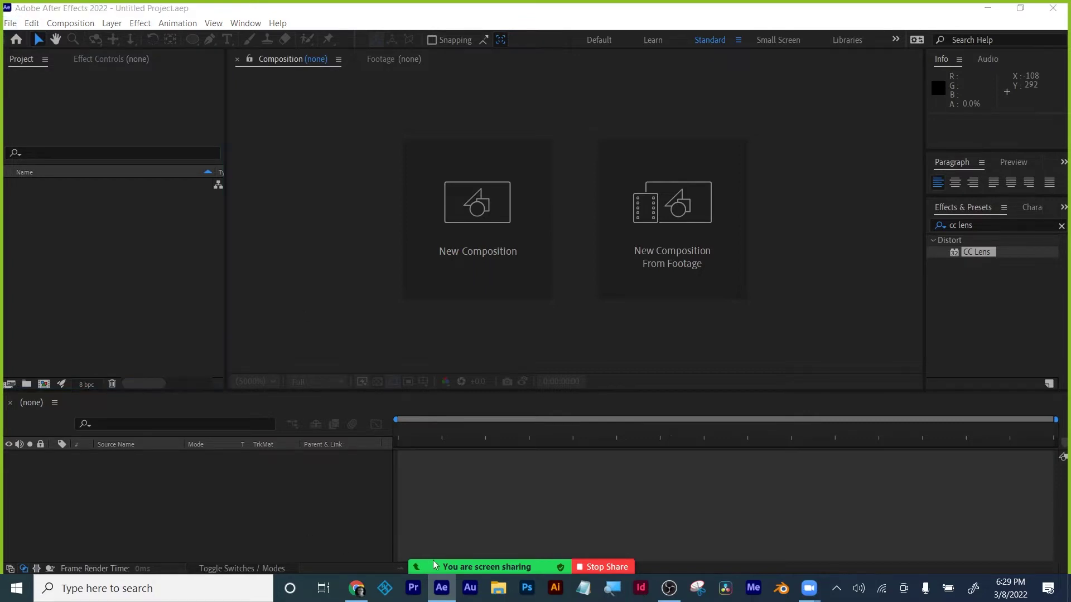
Keep the Yeti microphone as the meeting's audio input.
{"action": "mouse_move", "coordinate": [433, 563]}
{"action": "left_click", "coordinate": [262, 552]}
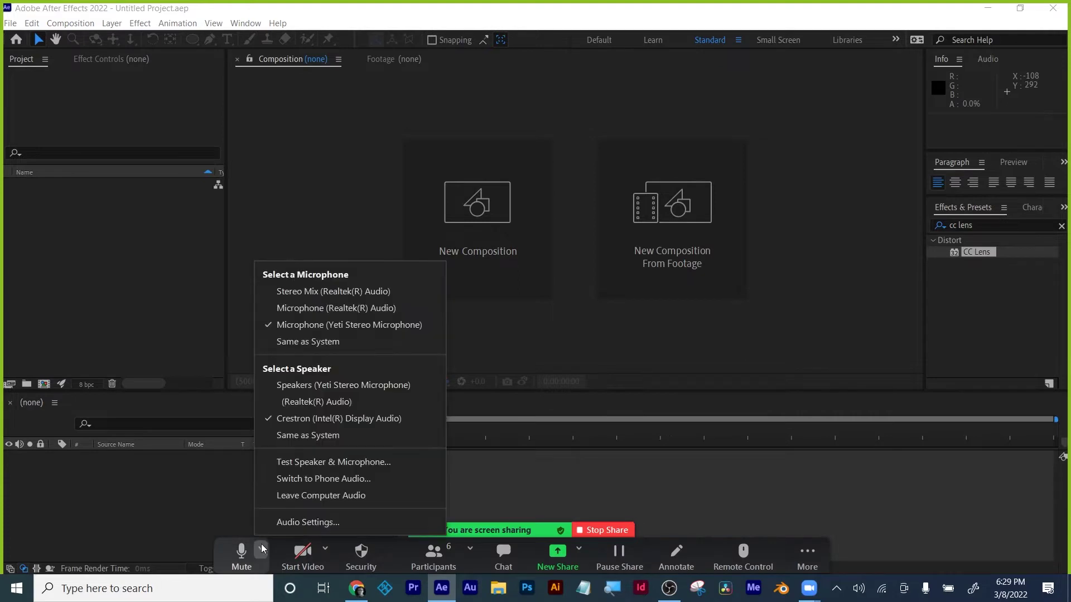
{"action": "left_click", "coordinate": [279, 325]}
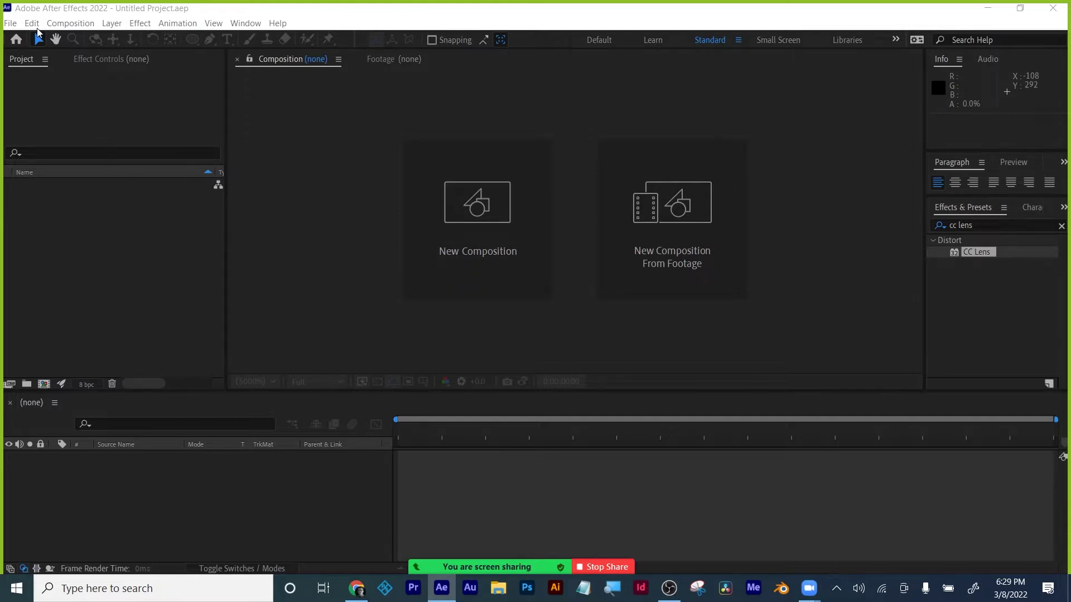
Start a new Maxon Cinema 4D file from the File menu, saving to the Desktop.
{"action": "left_click", "coordinate": [12, 24]}
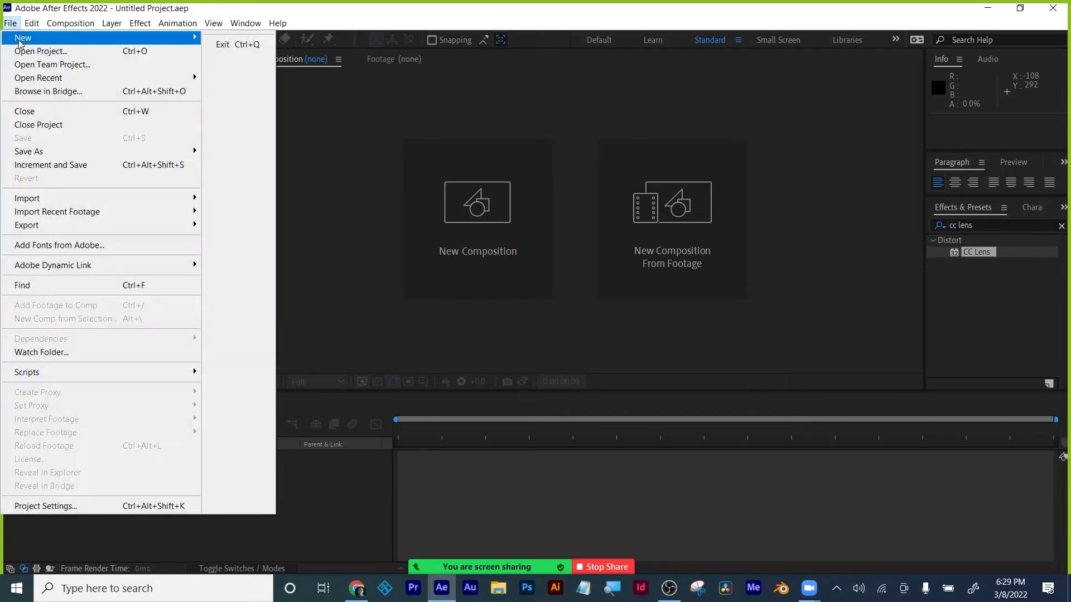
{"action": "mouse_move", "coordinate": [20, 43]}
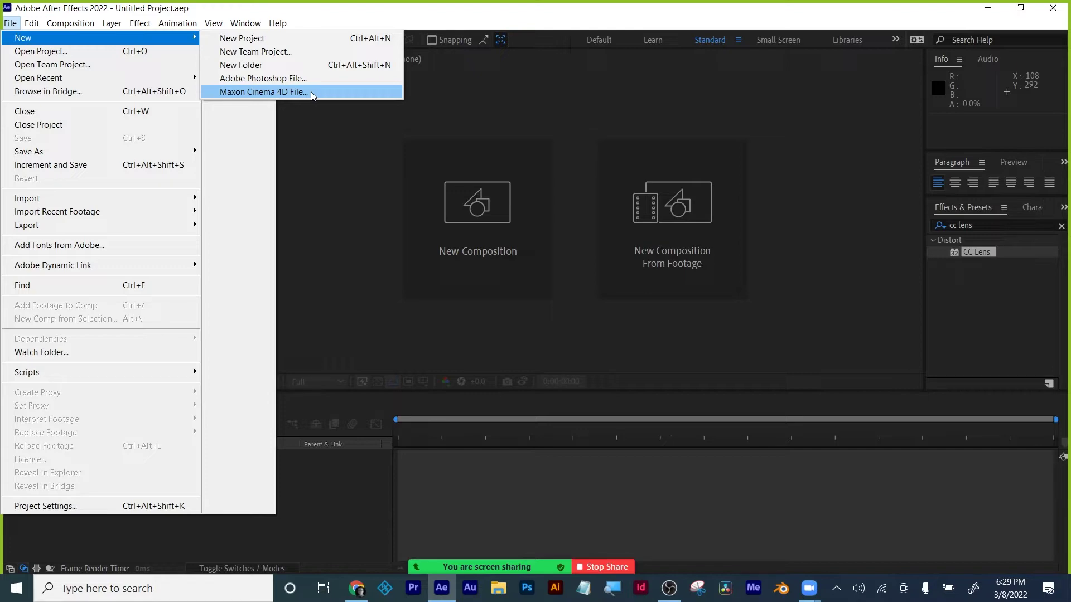
{"action": "left_click", "coordinate": [310, 92]}
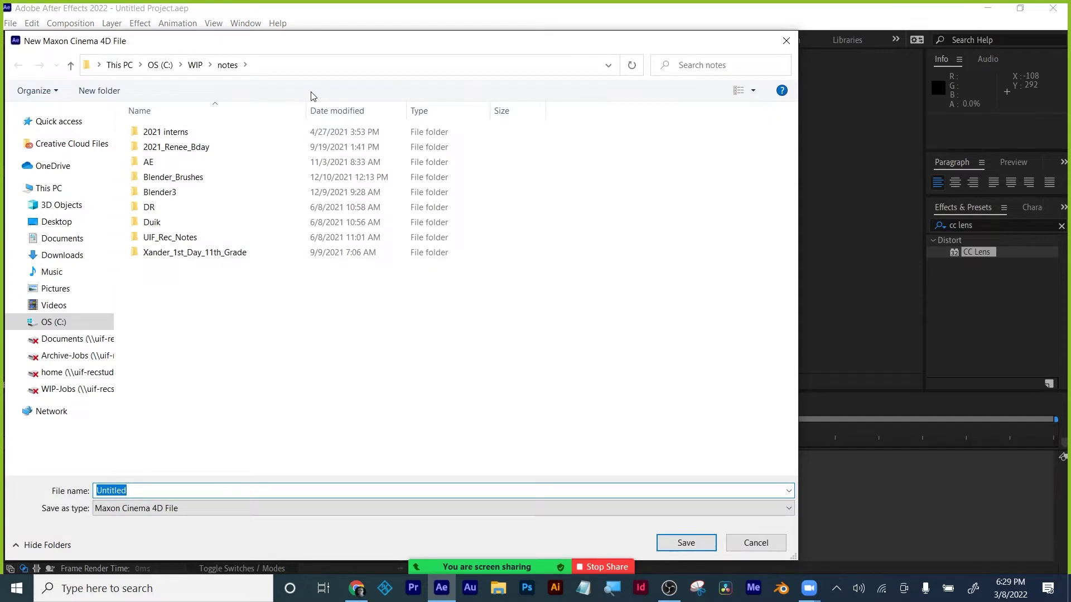
{"action": "left_click", "coordinate": [65, 226]}
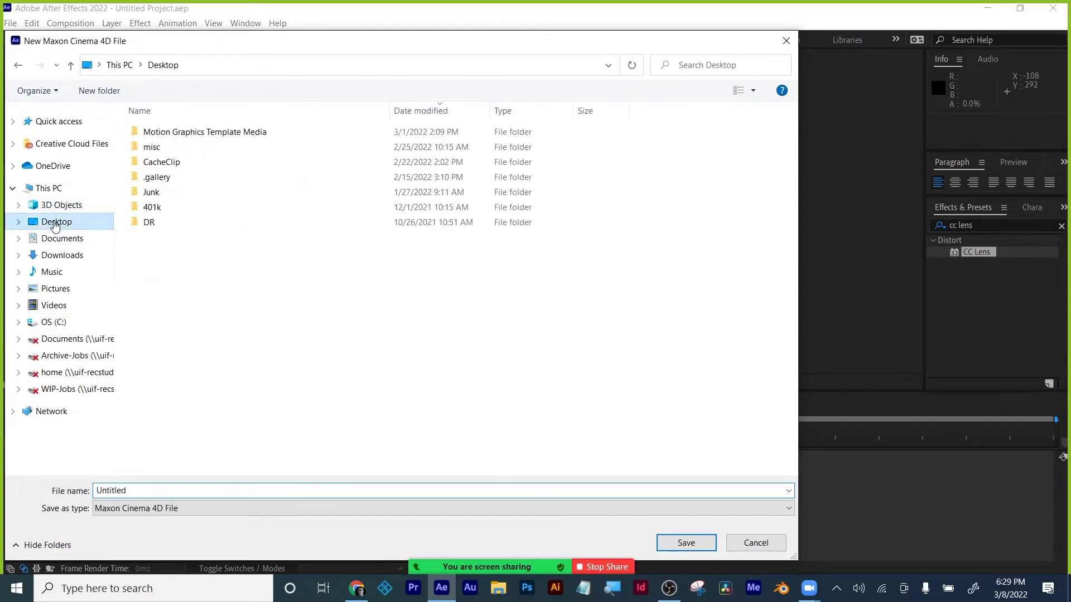
Name the new Cinema 4D file test and save it.
{"action": "double_click", "coordinate": [143, 490]}
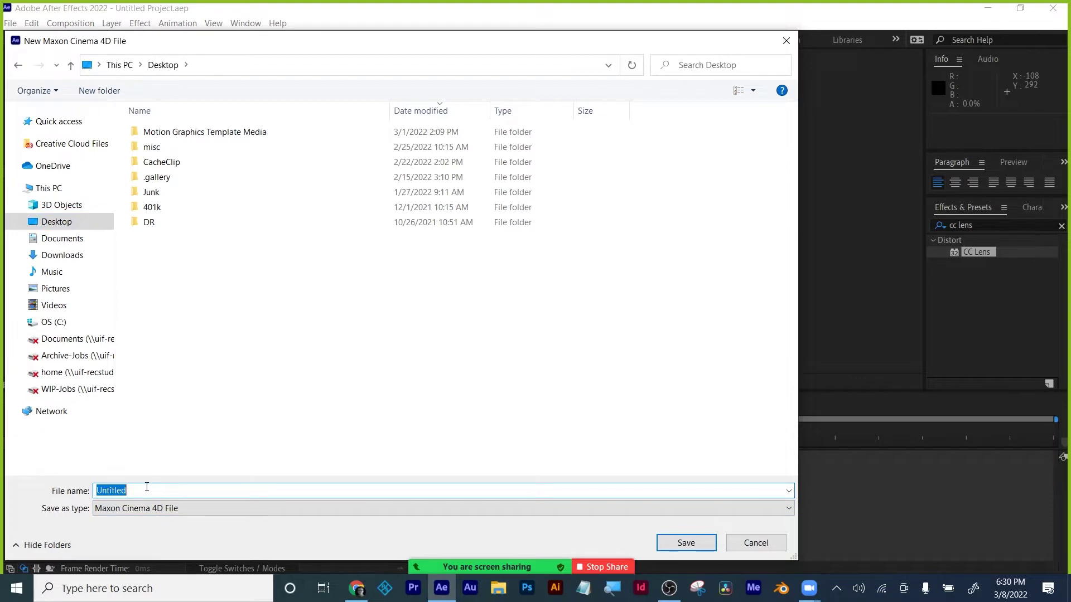
{"action": "mouse_move", "coordinate": [430, 553]}
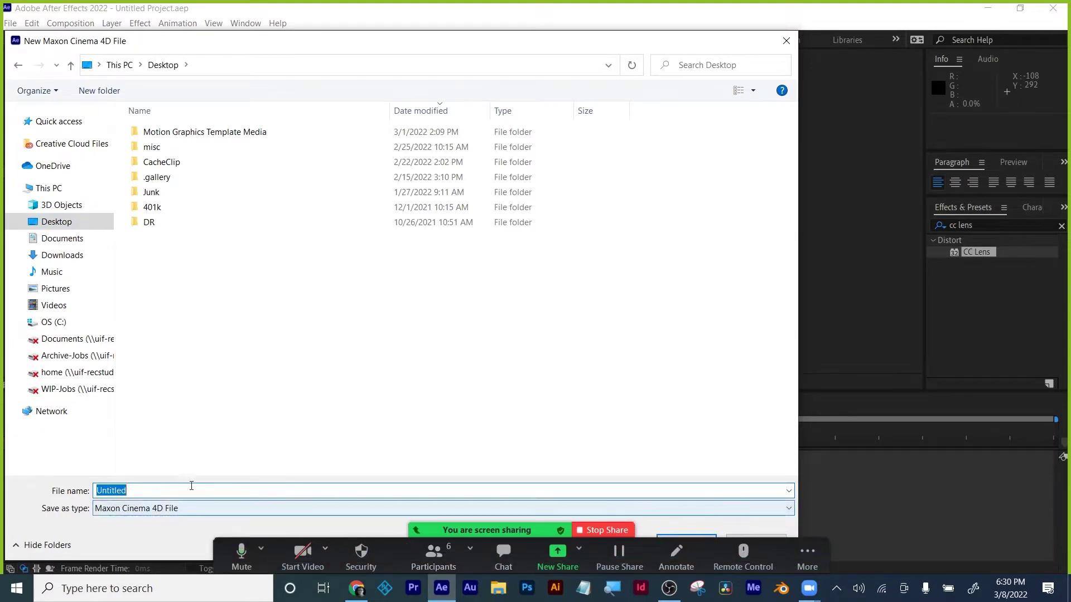
{"action": "mouse_move", "coordinate": [458, 564]}
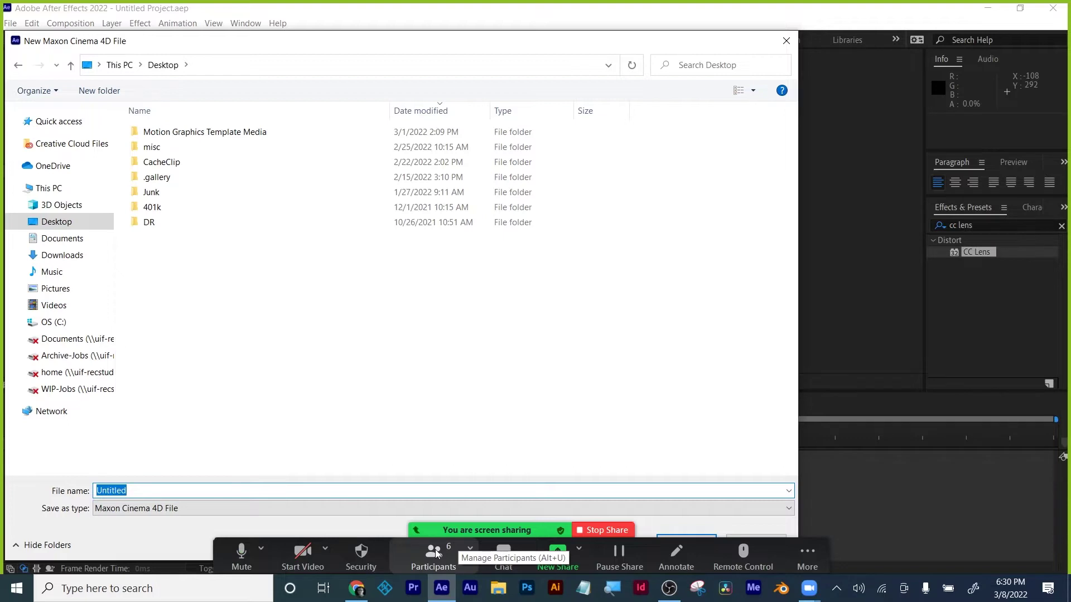
{"action": "left_click", "coordinate": [435, 552]}
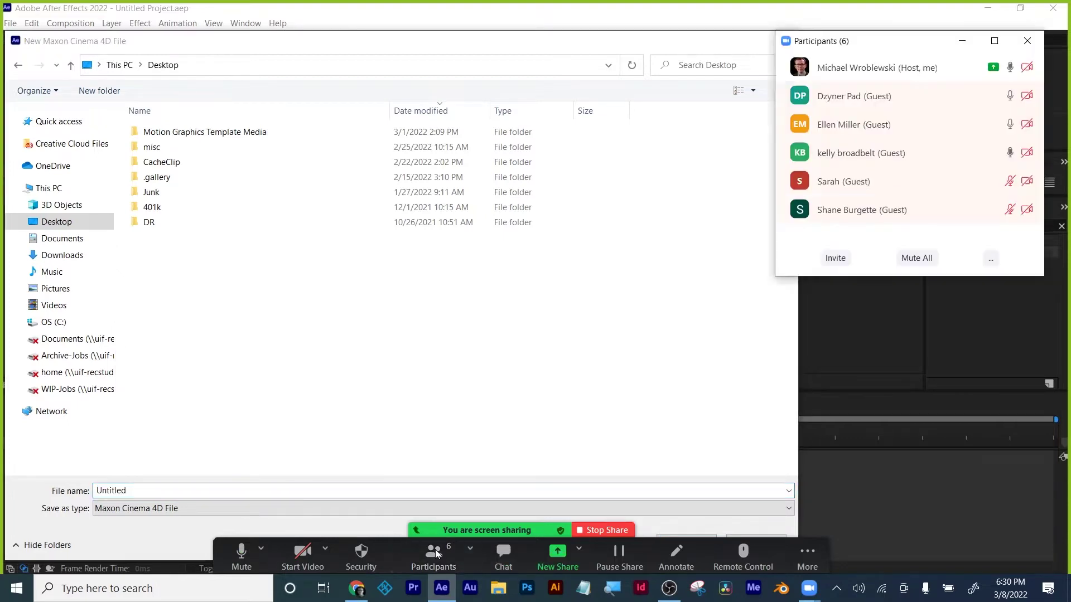
{"action": "left_click", "coordinate": [225, 486]}
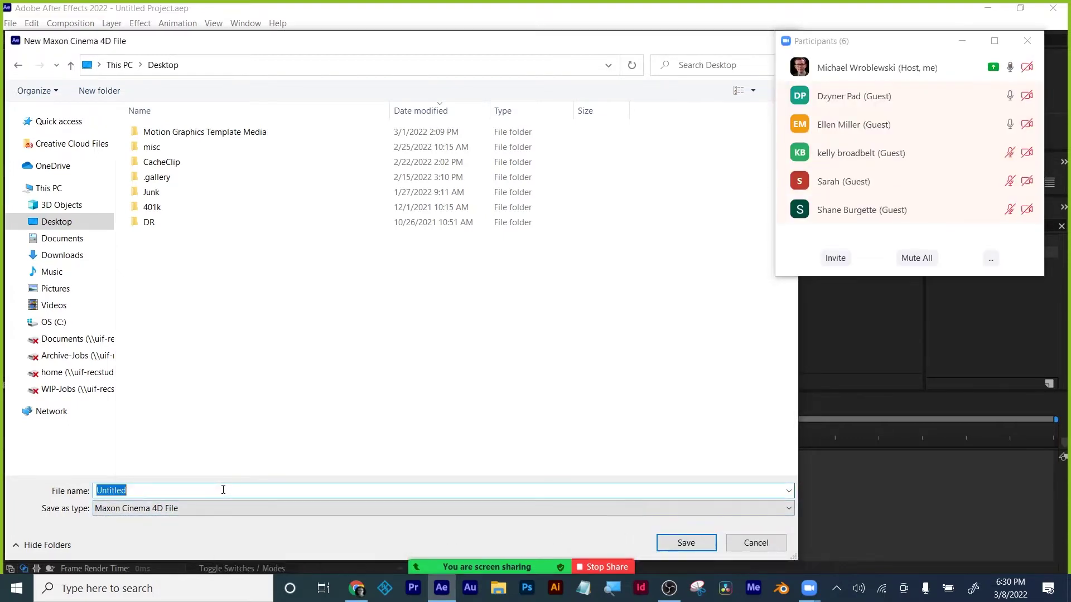
{"action": "type", "text": "test"}
{"action": "left_click", "coordinate": [686, 543]}
Dismiss the Cinema 4D licence notice, attempt an empty Maxon sign-in, then close License Manager.
{"action": "left_click", "coordinate": [1027, 42]}
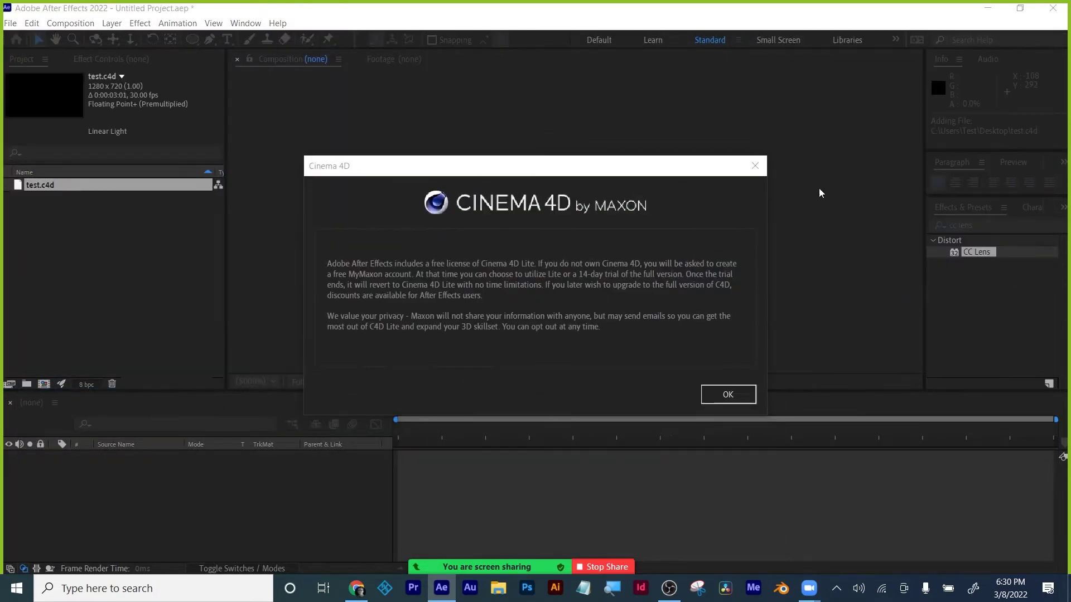
{"action": "left_click", "coordinate": [728, 394]}
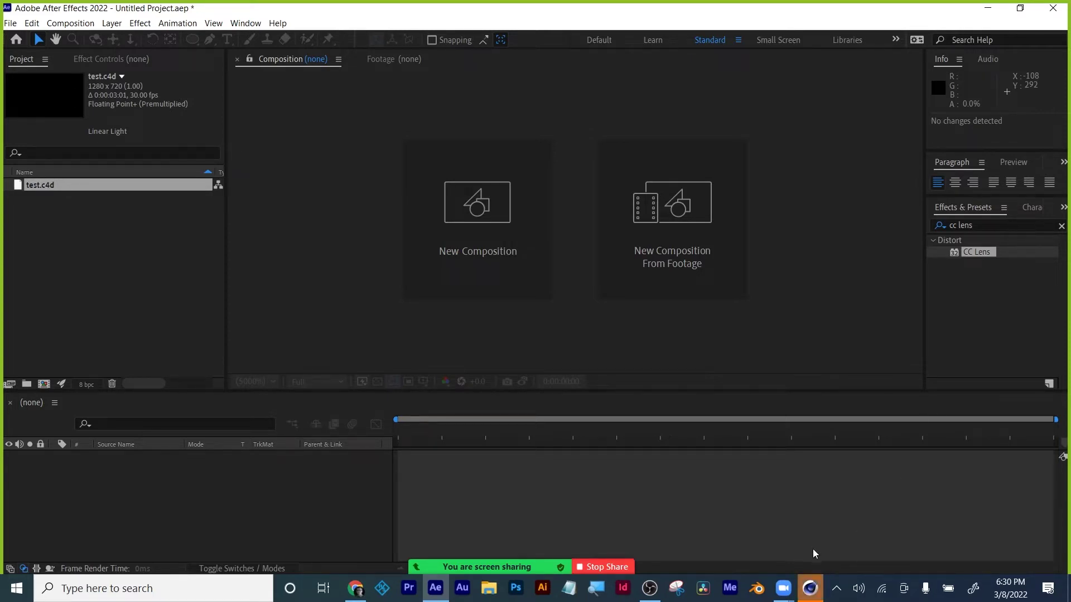
{"action": "left_click", "coordinate": [815, 591]}
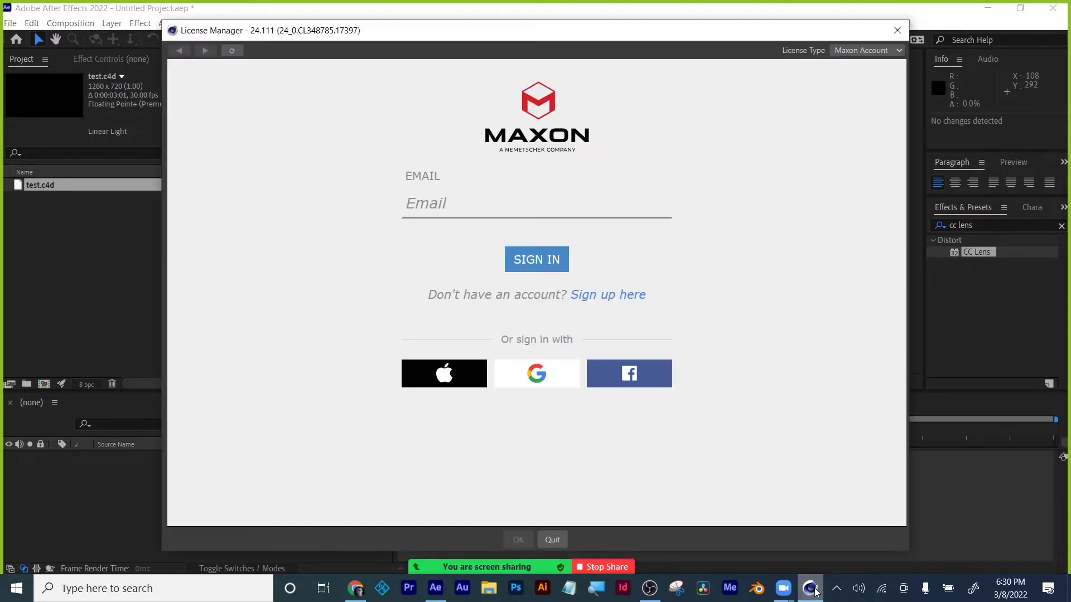
{"action": "left_click", "coordinate": [461, 204]}
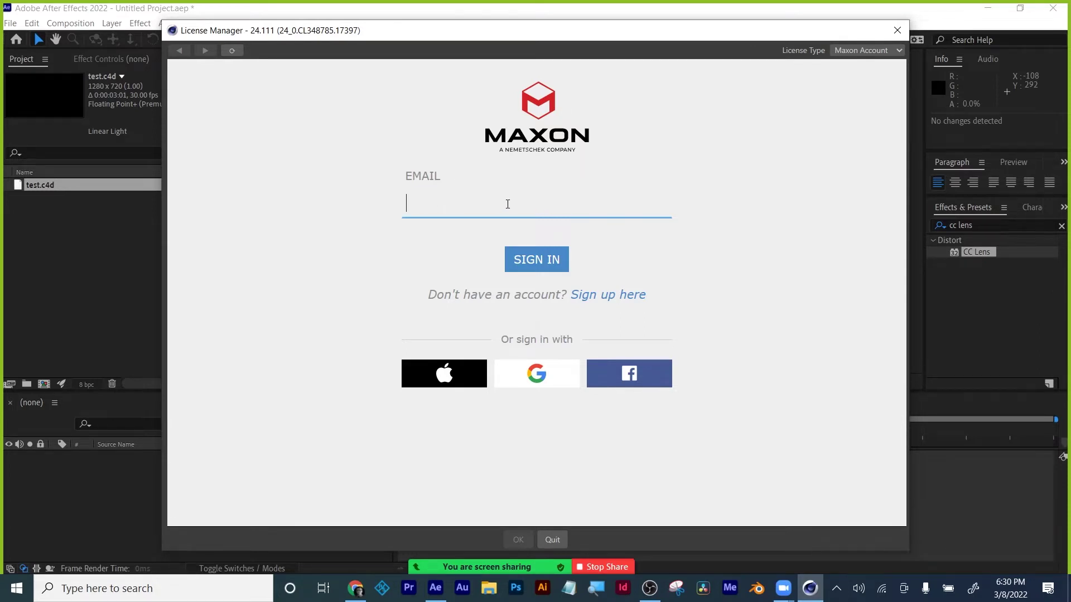
{"action": "left_click", "coordinate": [530, 264]}
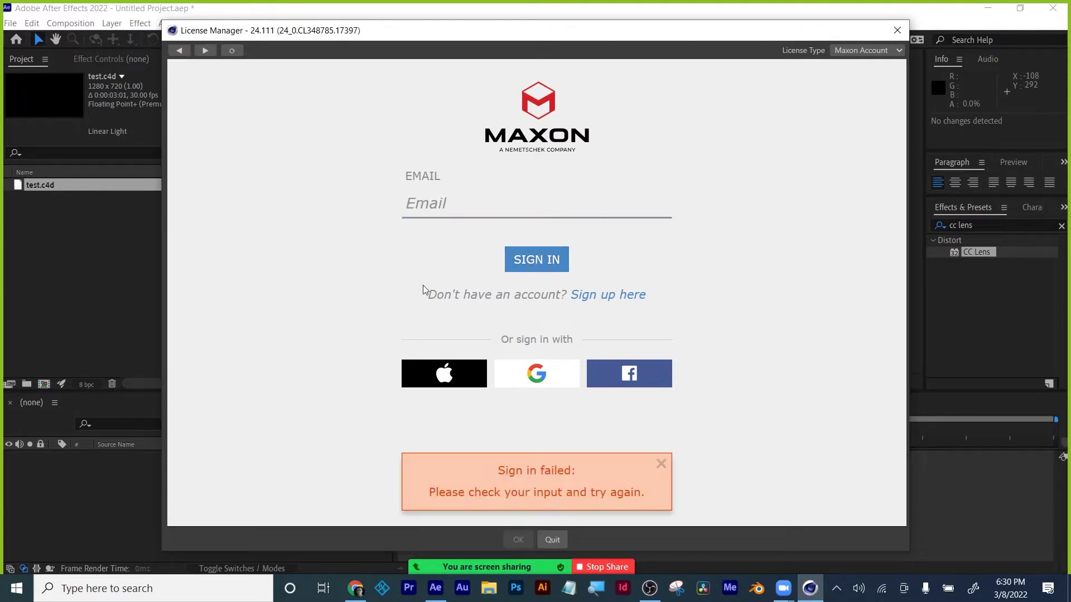
{"action": "left_click", "coordinate": [898, 34]}
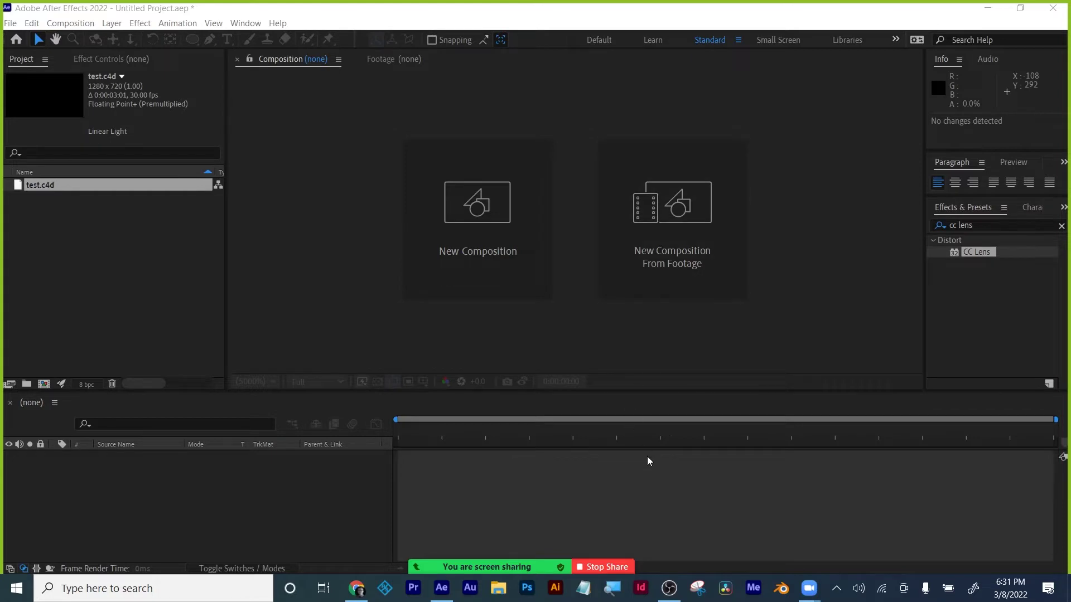
Switch the meeting's screen share to the whole screen.
{"action": "left_click", "coordinate": [836, 589]}
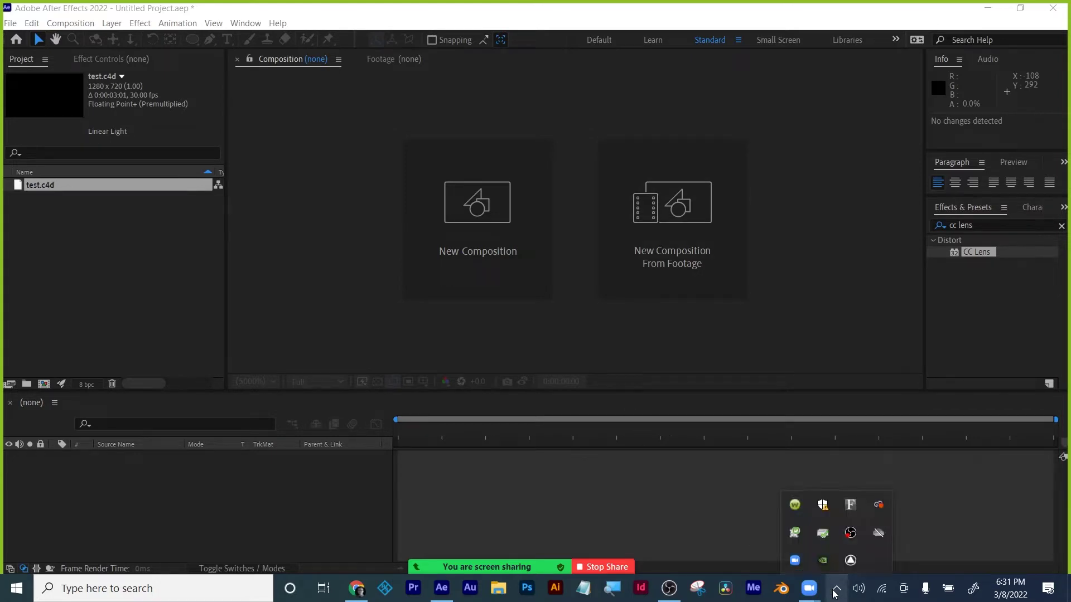
{"action": "left_click", "coordinate": [819, 345]}
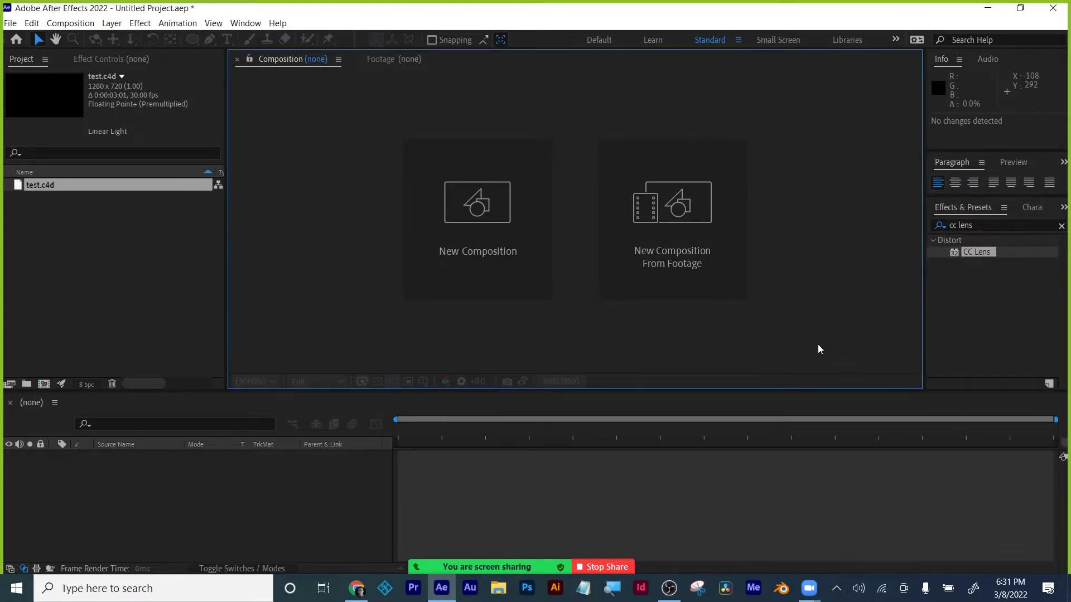
{"action": "mouse_move", "coordinate": [493, 564]}
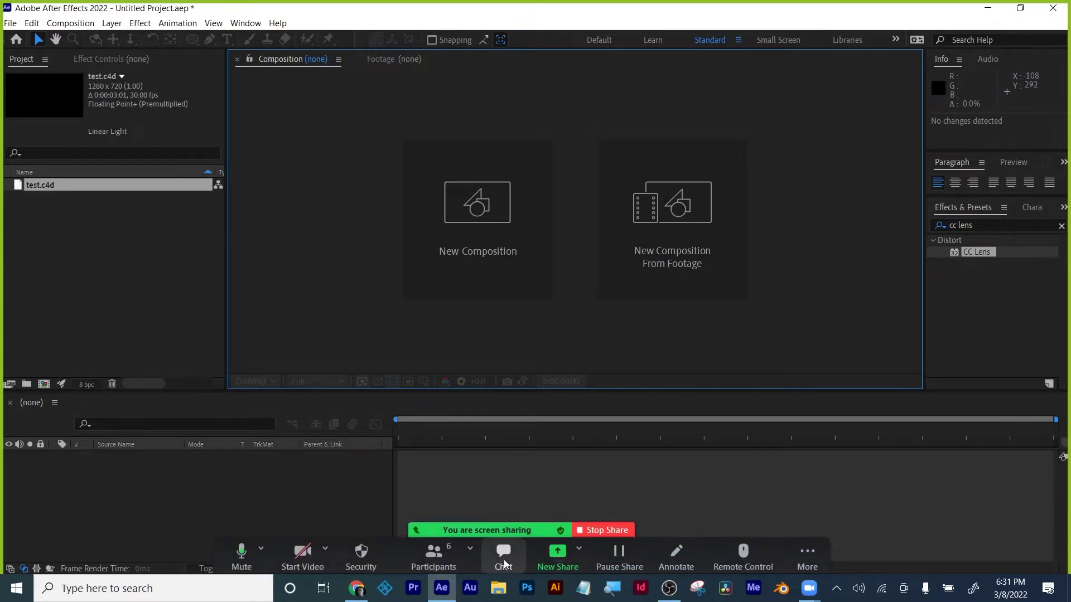
{"action": "left_click", "coordinate": [557, 554]}
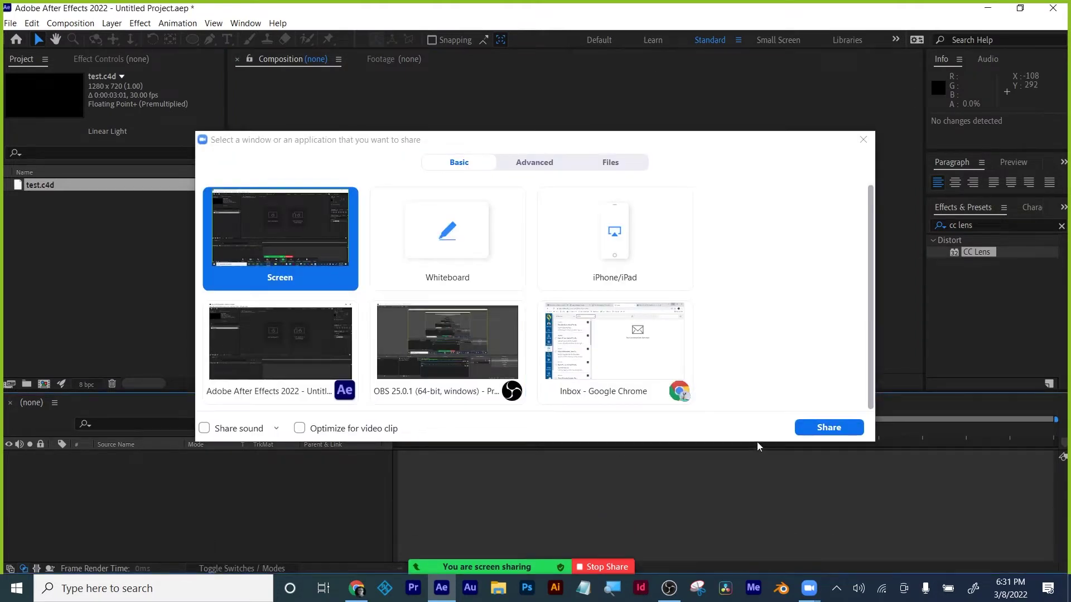
{"action": "left_click", "coordinate": [843, 430]}
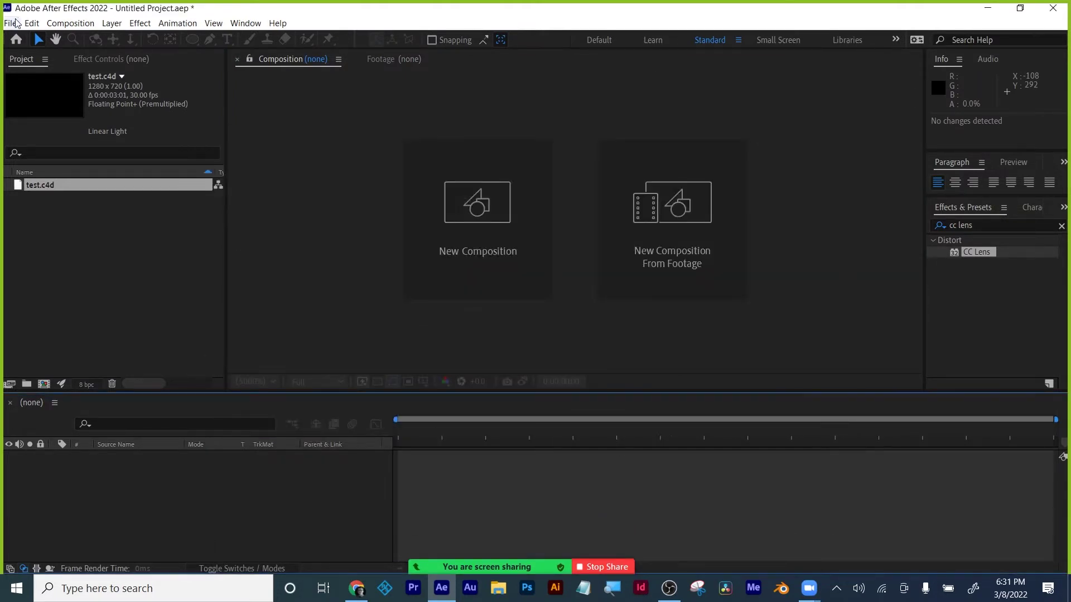
Create another Maxon Cinema 4D file and save it as Untitled 2.
{"action": "left_click", "coordinate": [15, 23]}
{"action": "mouse_move", "coordinate": [190, 37]}
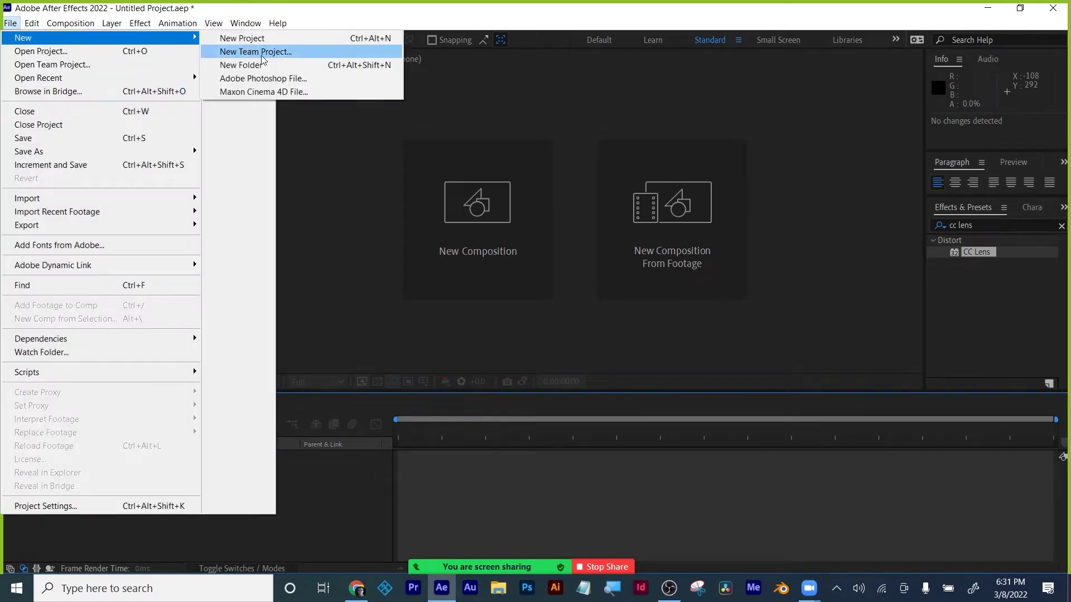
{"action": "left_click", "coordinate": [267, 90]}
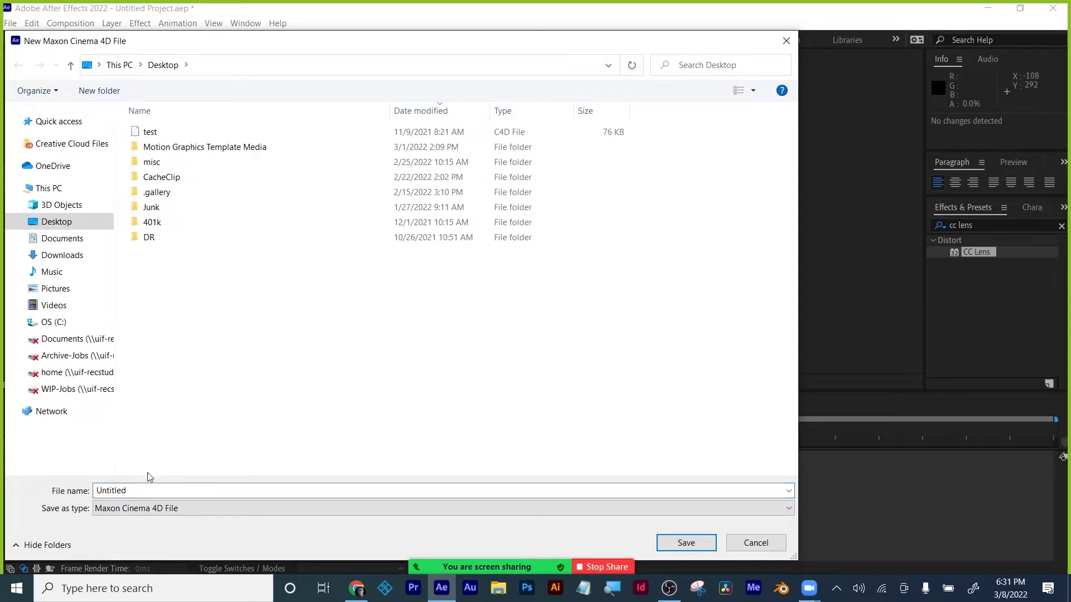
{"action": "double_click", "coordinate": [148, 489]}
{"action": "left_click", "coordinate": [149, 489]}
{"action": "type", "text": "2"}
{"action": "left_click", "coordinate": [685, 543]}
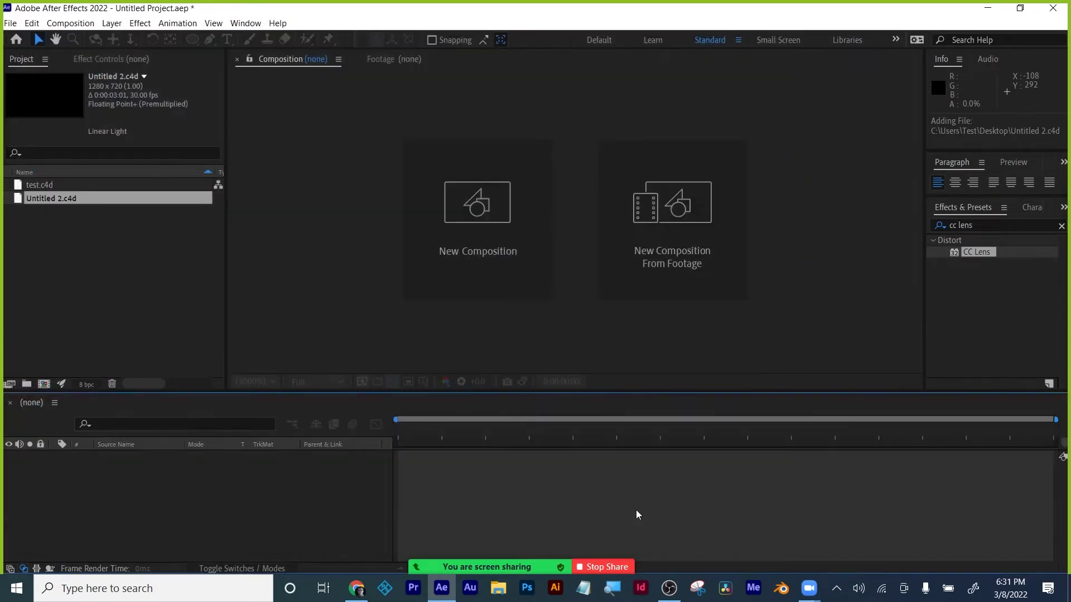
Stop screen sharing and submit the account e-mail in the Maxon sign-in.
{"action": "left_click", "coordinate": [599, 567]}
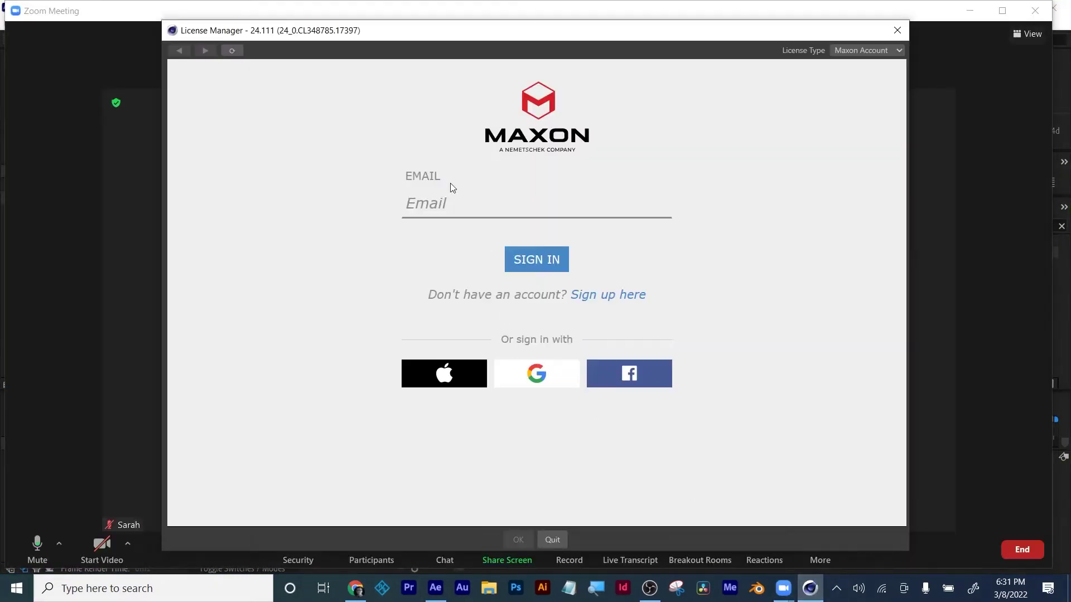
{"action": "left_click", "coordinate": [462, 202]}
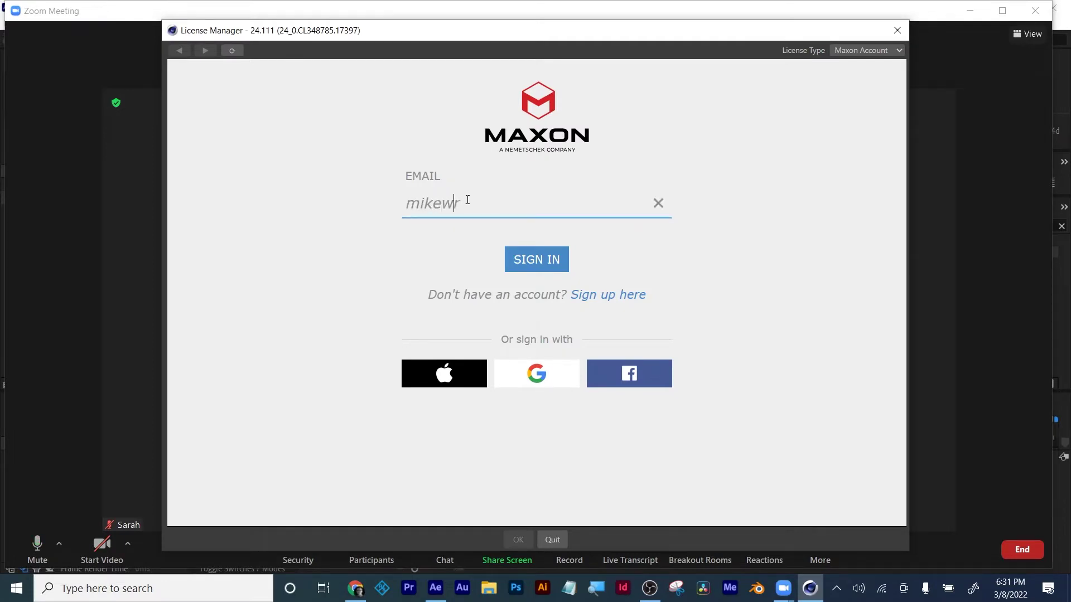
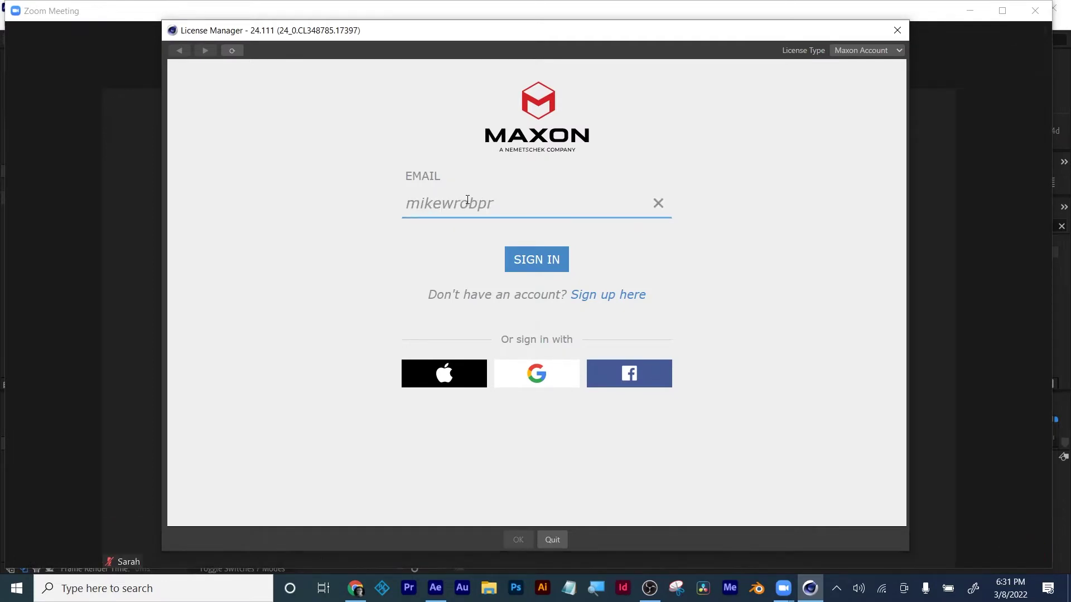
{"action": "left_click", "coordinate": [531, 260]}
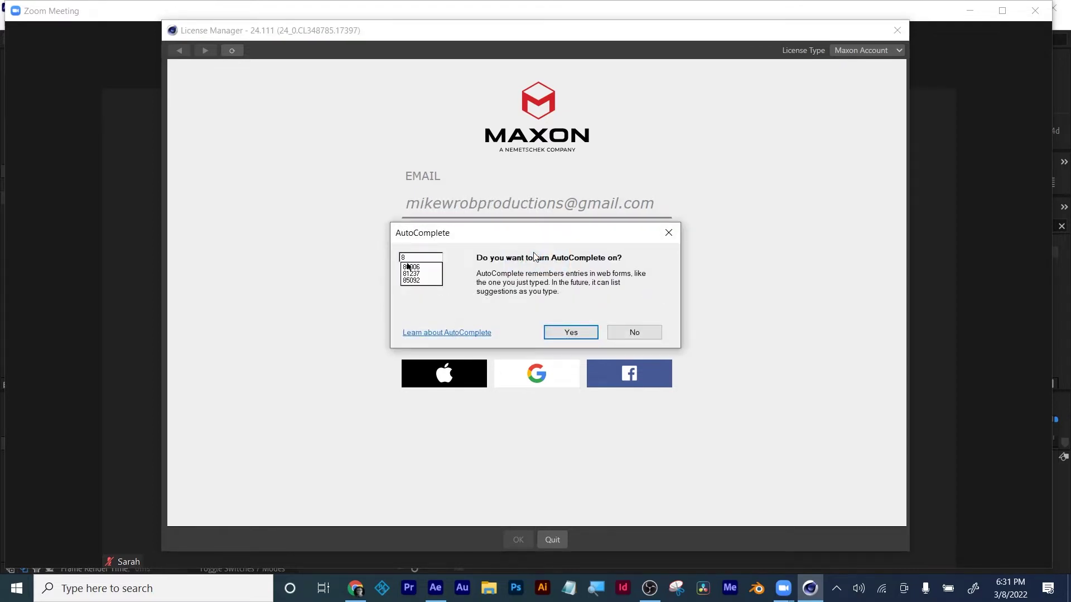
{"action": "left_click", "coordinate": [582, 333]}
Enter the account password to sign in, then accept the EULA and continue.
{"action": "left_click", "coordinate": [517, 288]}
{"action": "type", "text": "********"}
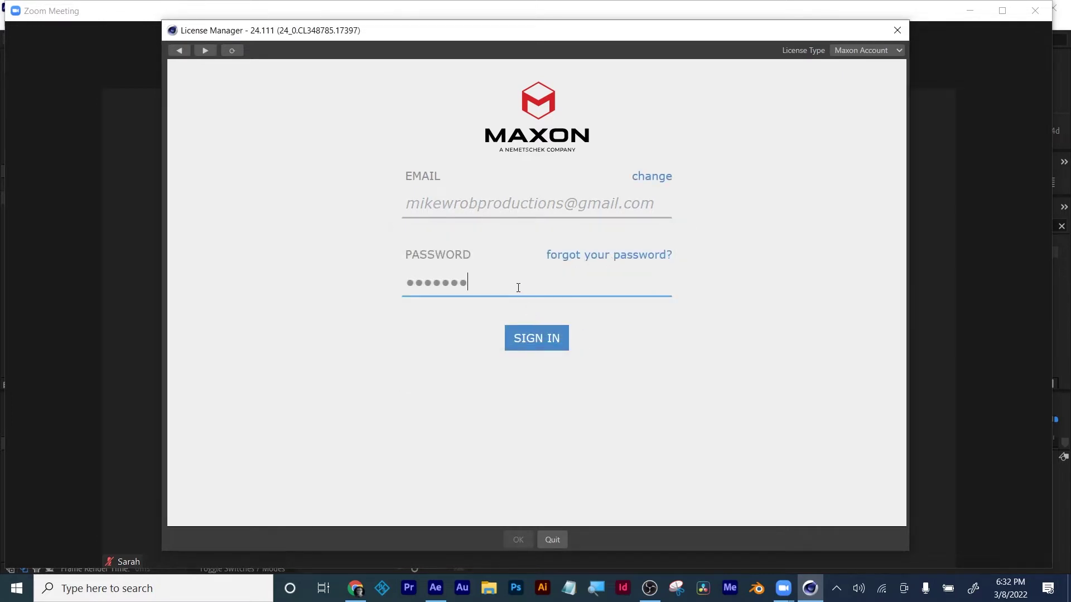
{"action": "left_click", "coordinate": [527, 341]}
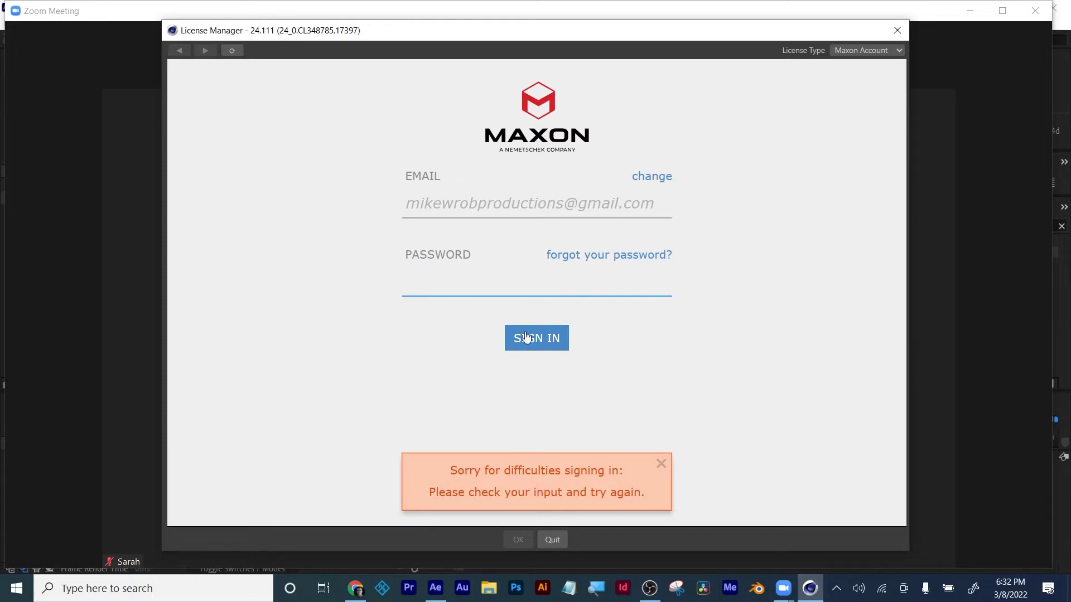
{"action": "type", "text": "*********"}
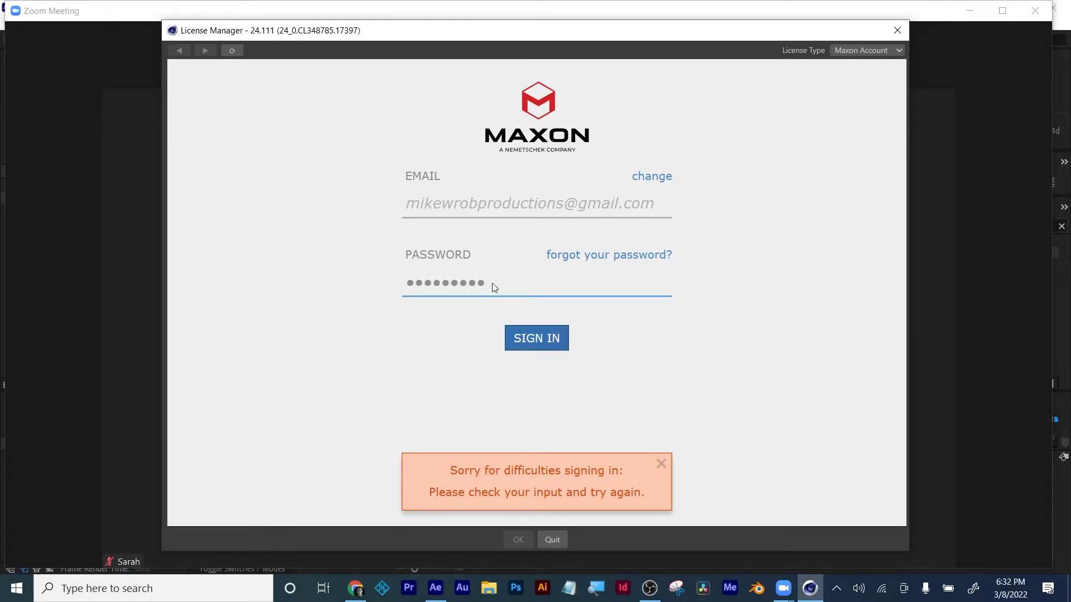
{"action": "key", "text": "Return"}
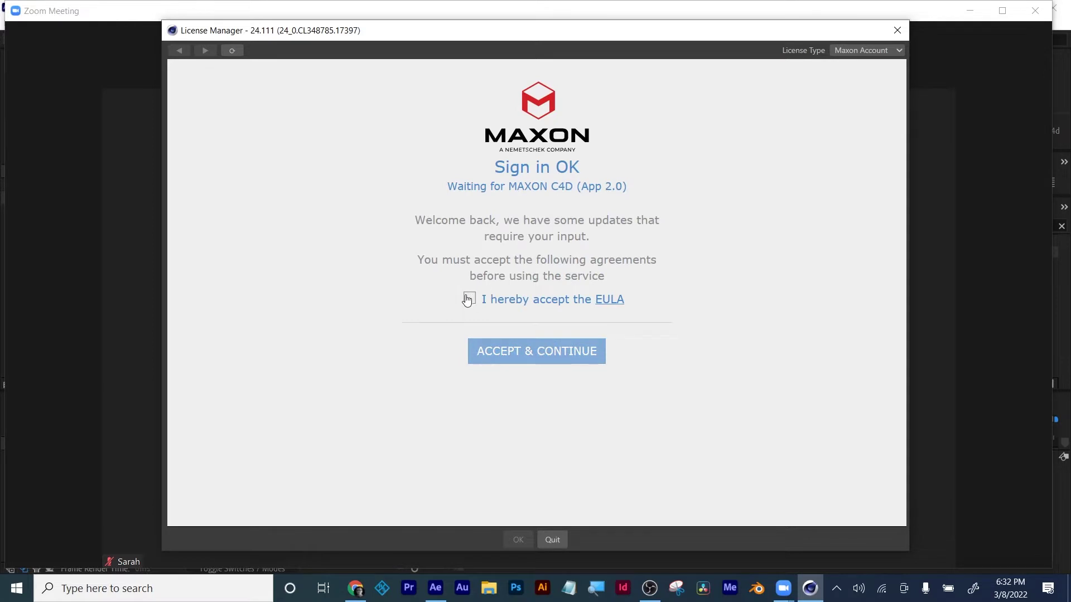
{"action": "left_click", "coordinate": [469, 298]}
{"action": "left_click", "coordinate": [508, 356]}
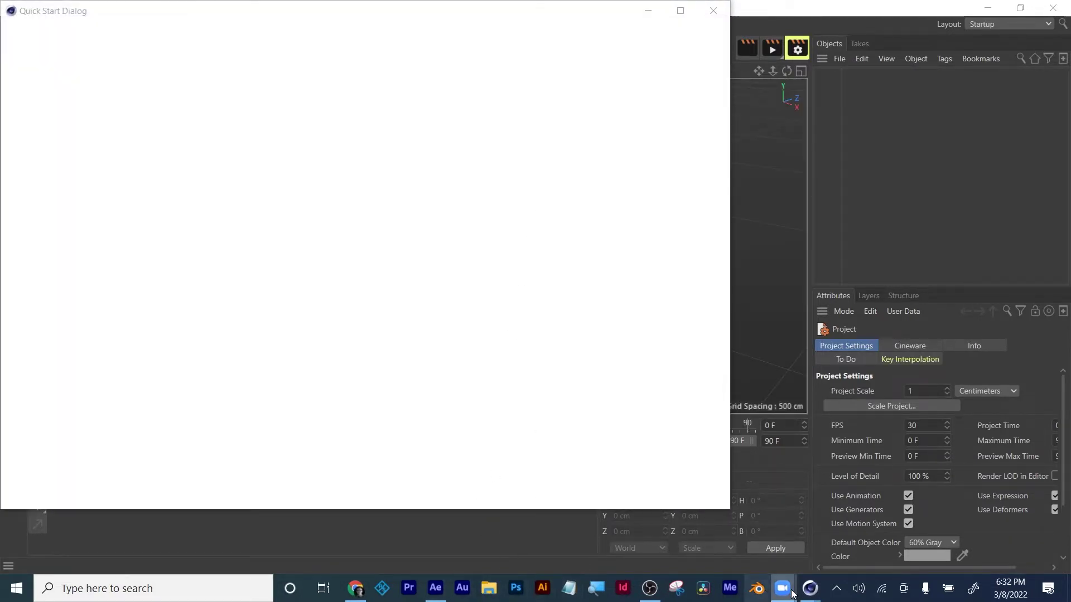
Resume sharing the entire screen in the Zoom meeting.
{"action": "mouse_move", "coordinate": [787, 593]}
{"action": "left_click", "coordinate": [818, 527]}
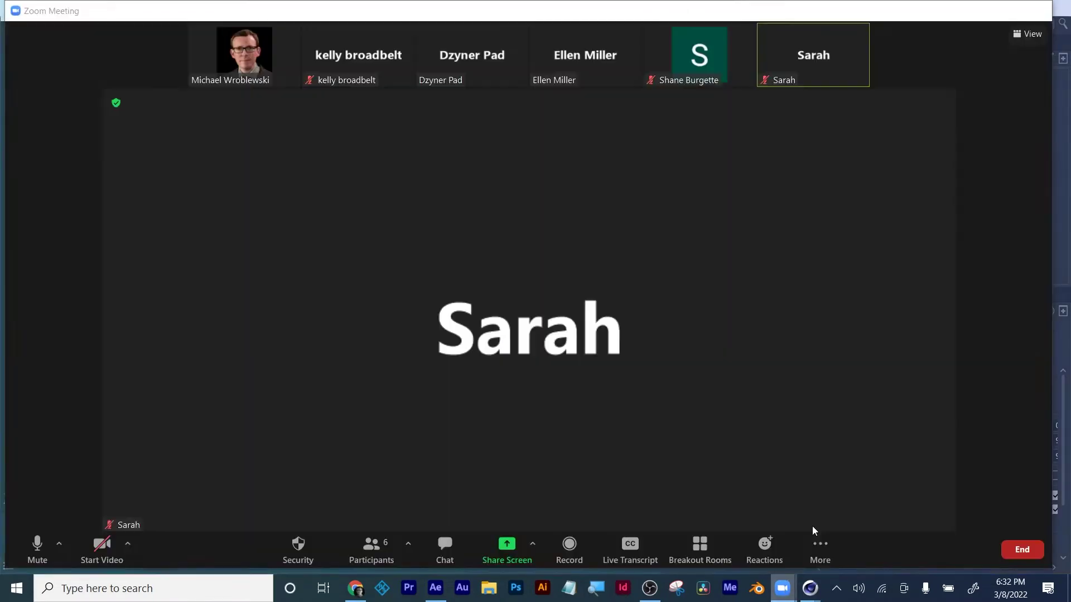
{"action": "left_click", "coordinate": [507, 549]}
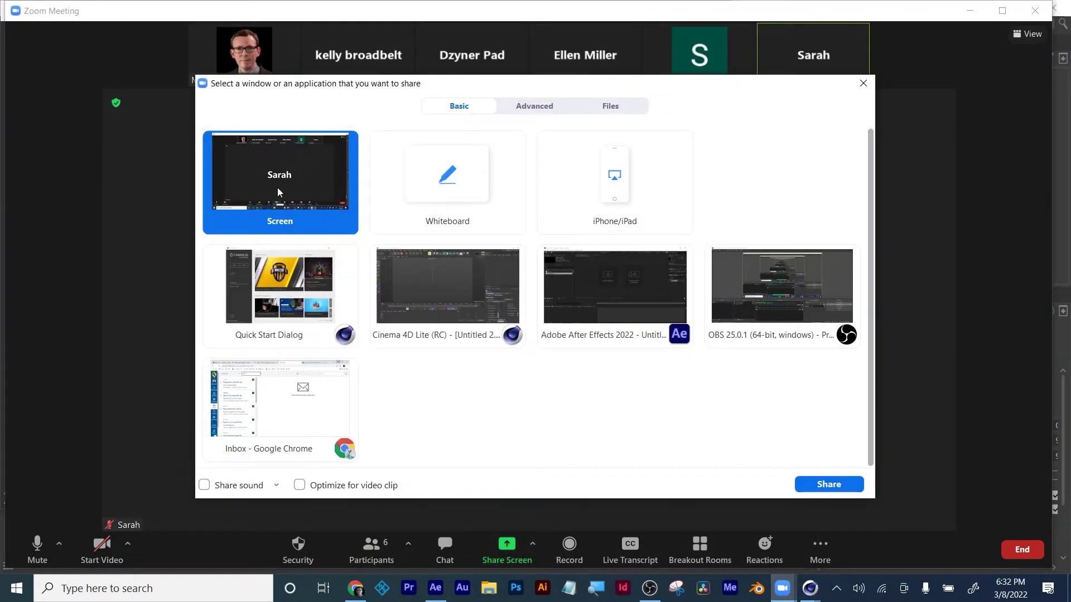
{"action": "left_click", "coordinate": [834, 485]}
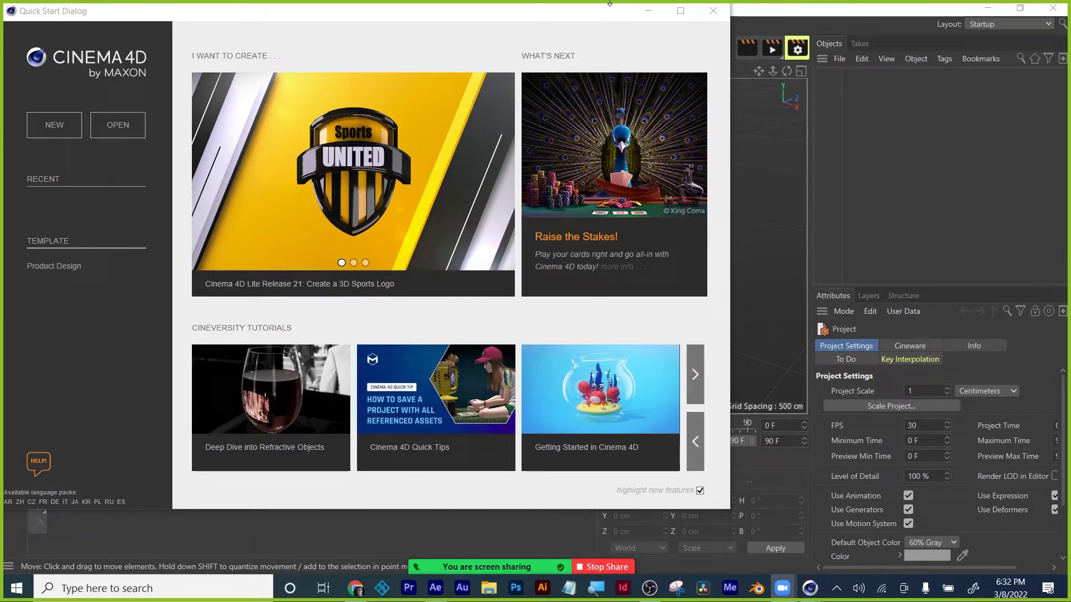
Close the Quick Start dialog, then open and close Zoom's participants list.
{"action": "left_click", "coordinate": [713, 13]}
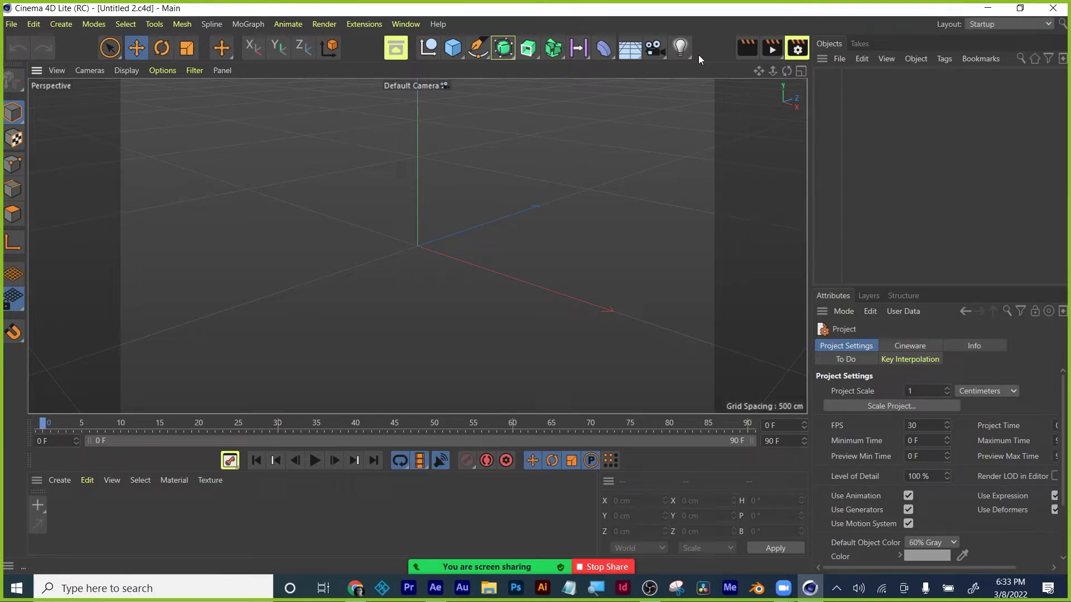
{"action": "left_click", "coordinate": [454, 49]}
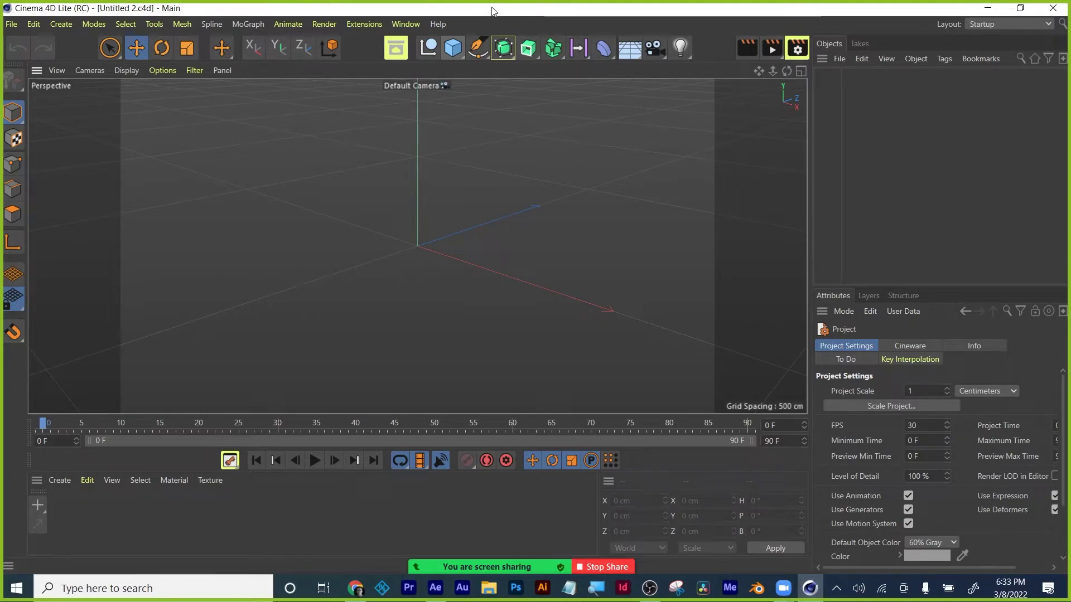
{"action": "mouse_move", "coordinate": [501, 561]}
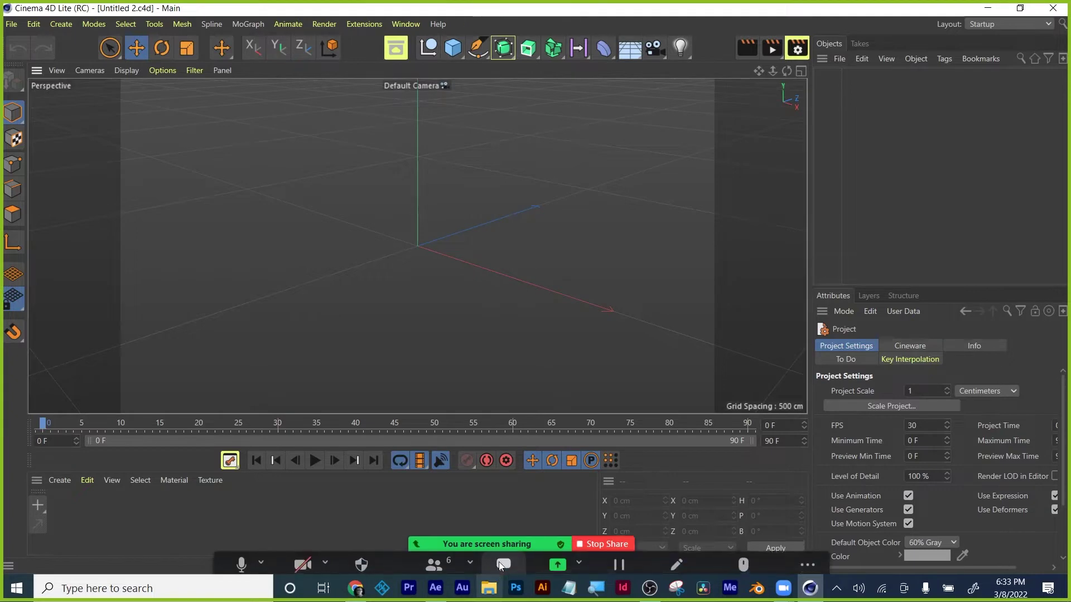
{"action": "left_click", "coordinate": [434, 562]}
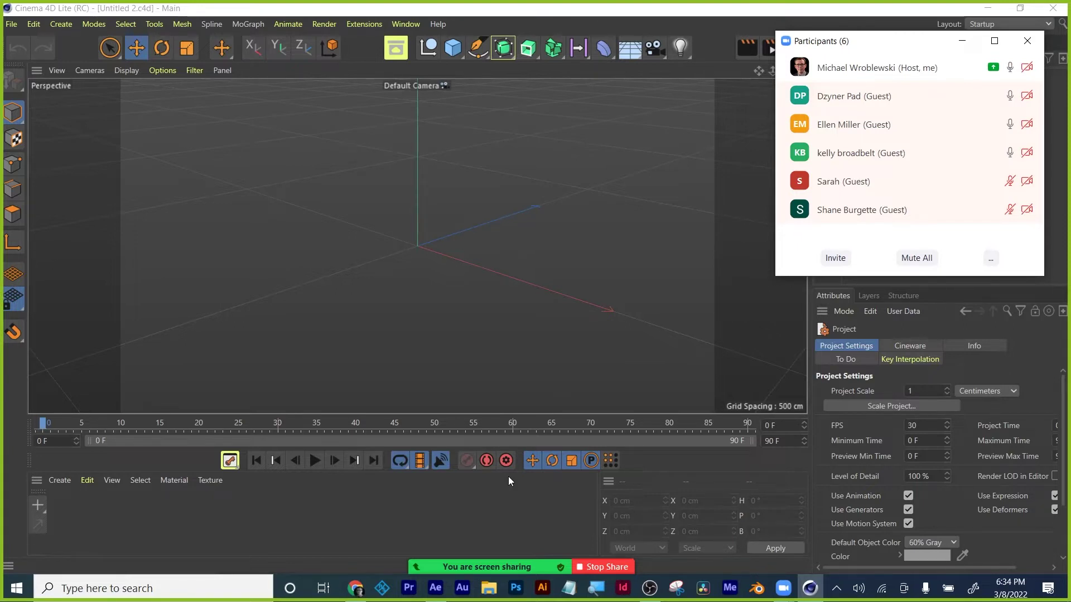
{"action": "left_click", "coordinate": [1027, 42]}
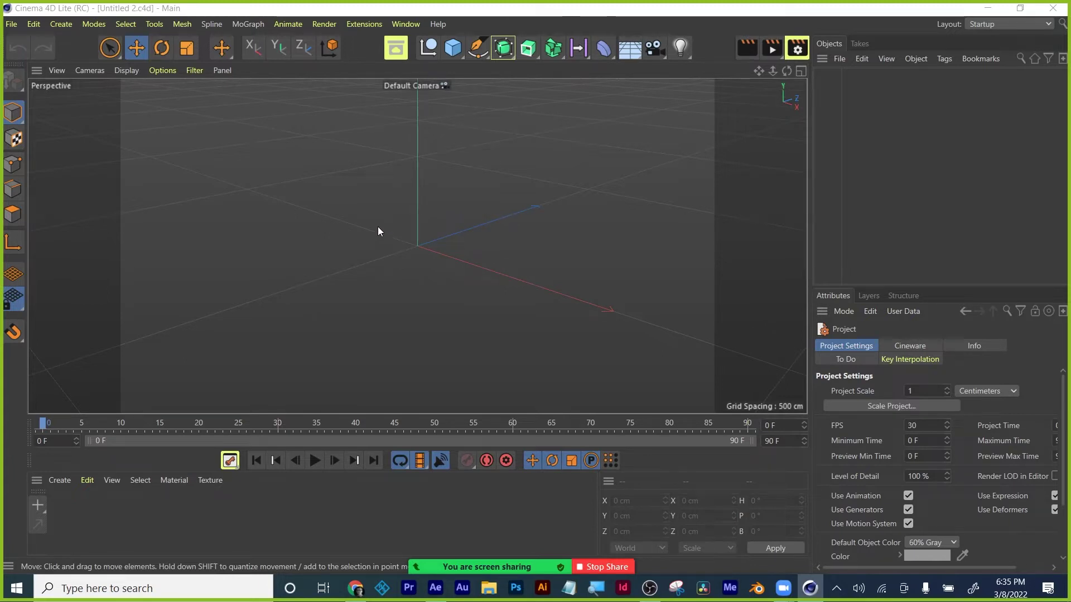
Add a Cube, stretch it to about 363 cm along X, and nudge it off origin.
{"action": "left_click", "coordinate": [453, 51]}
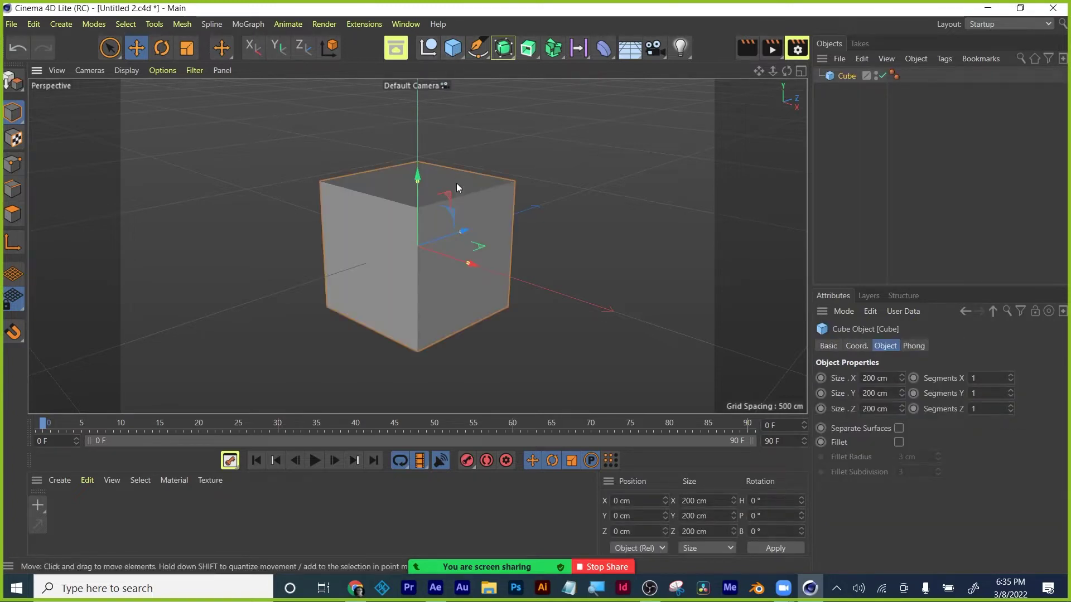
{"action": "left_click", "coordinate": [454, 52]}
{"action": "left_click", "coordinate": [136, 48]}
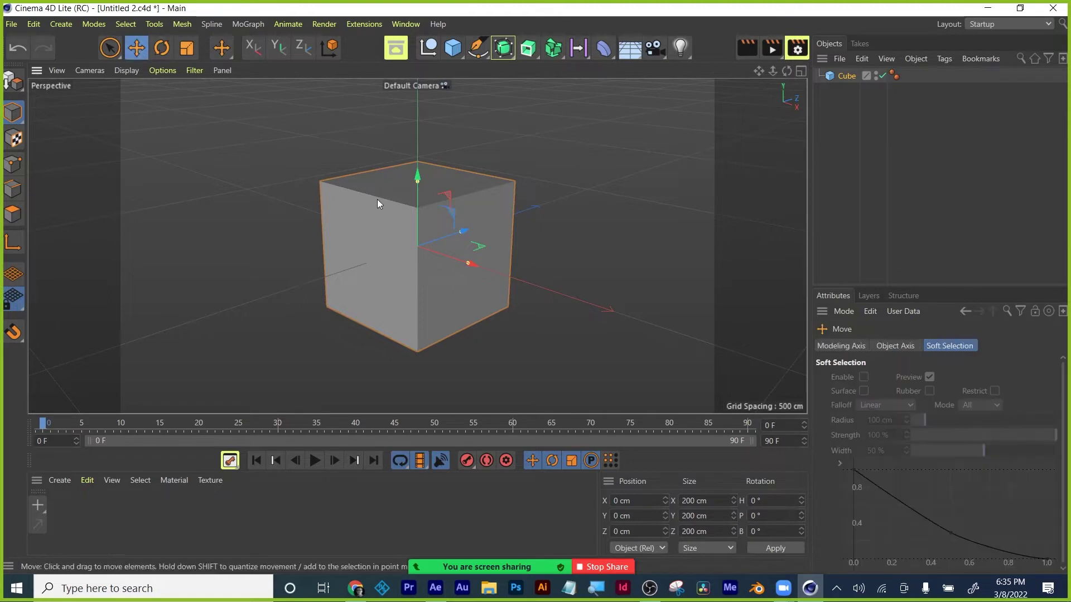
{"action": "left_click_drag", "start_coordinate": [470, 261], "coordinate": [517, 279]}
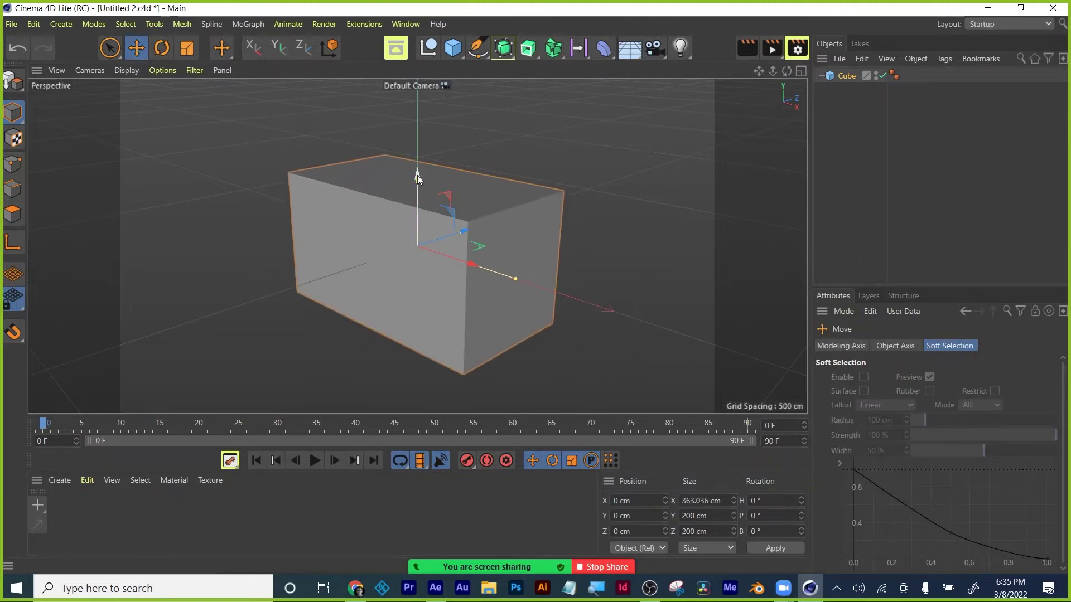
{"action": "left_click_drag", "start_coordinate": [417, 175], "coordinate": [419, 172]}
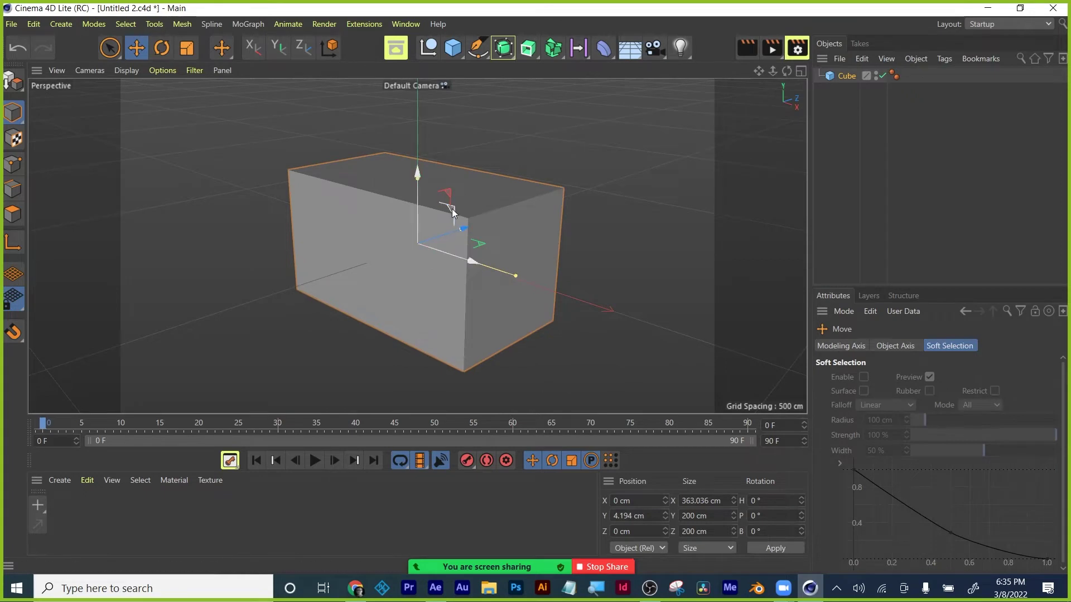
{"action": "mouse_move", "coordinate": [452, 208]}
{"action": "left_mouse_down"}
{"action": "mouse_move", "coordinate": [467, 248]}
{"action": "mouse_move", "coordinate": [592, 175]}
{"action": "mouse_move", "coordinate": [441, 197]}
{"action": "mouse_move", "coordinate": [269, 151]}
{"action": "mouse_move", "coordinate": [448, 214]}
{"action": "left_mouse_up"}
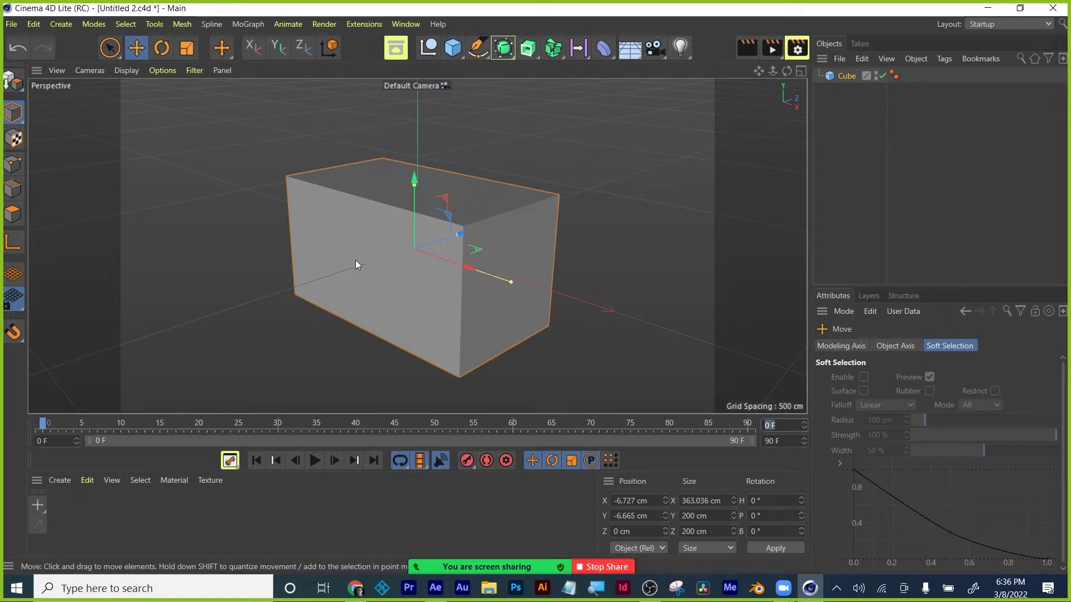
Show the cube's object properties and shift the box up and to the left.
{"action": "key", "text": "Tab"}
{"action": "left_click", "coordinate": [435, 213]}
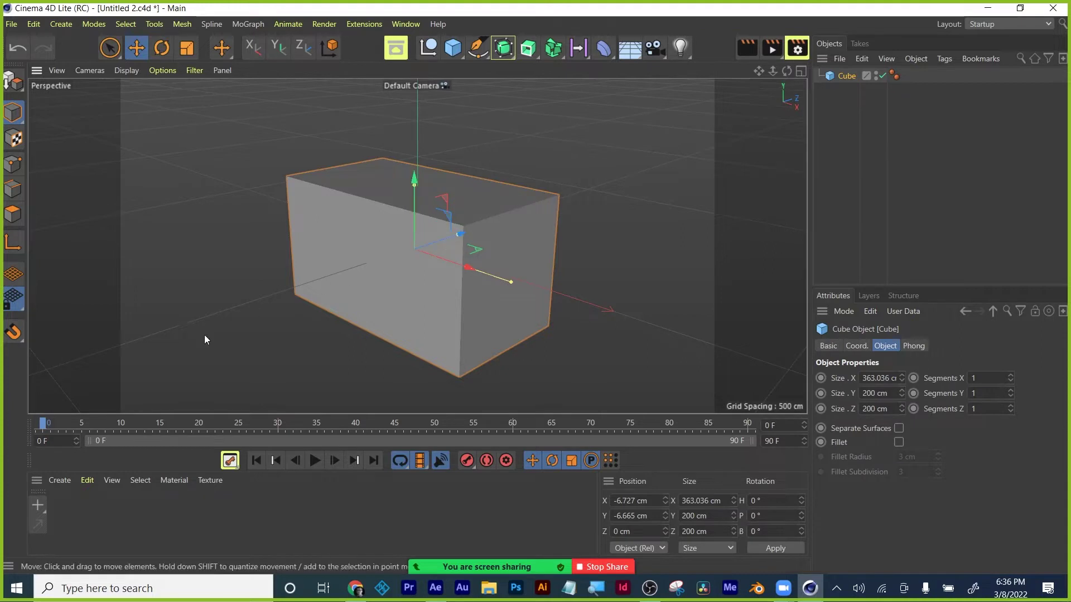
{"action": "left_click", "coordinate": [14, 164]}
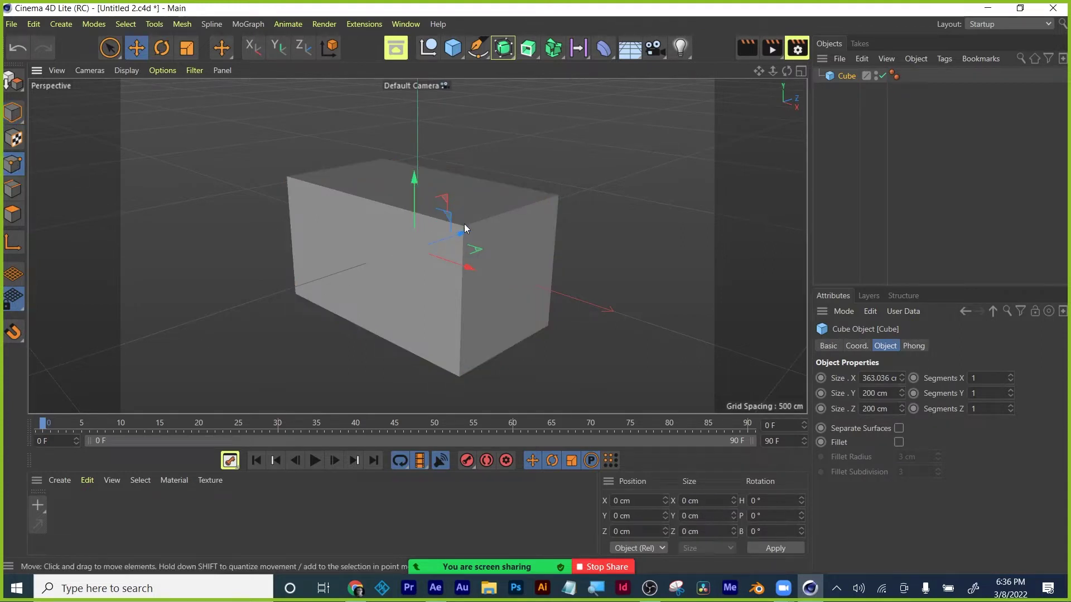
{"action": "left_click_drag", "start_coordinate": [550, 205], "coordinate": [554, 172]}
{"action": "left_click", "coordinate": [14, 112]}
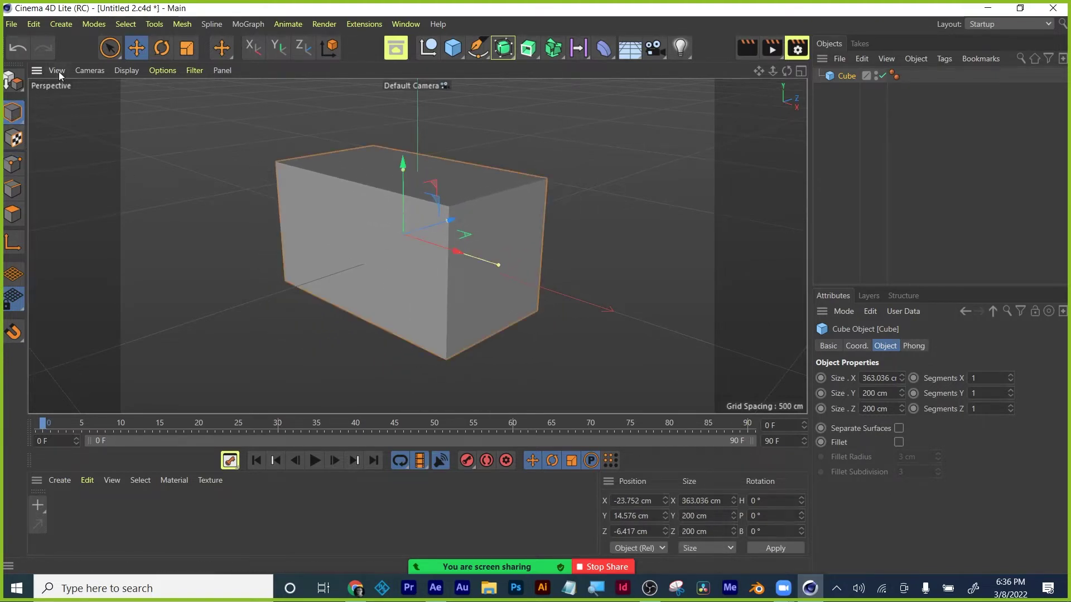
Cycle through Object and Points modes via the Modes menu, ending in Edges mode.
{"action": "left_click", "coordinate": [93, 24]}
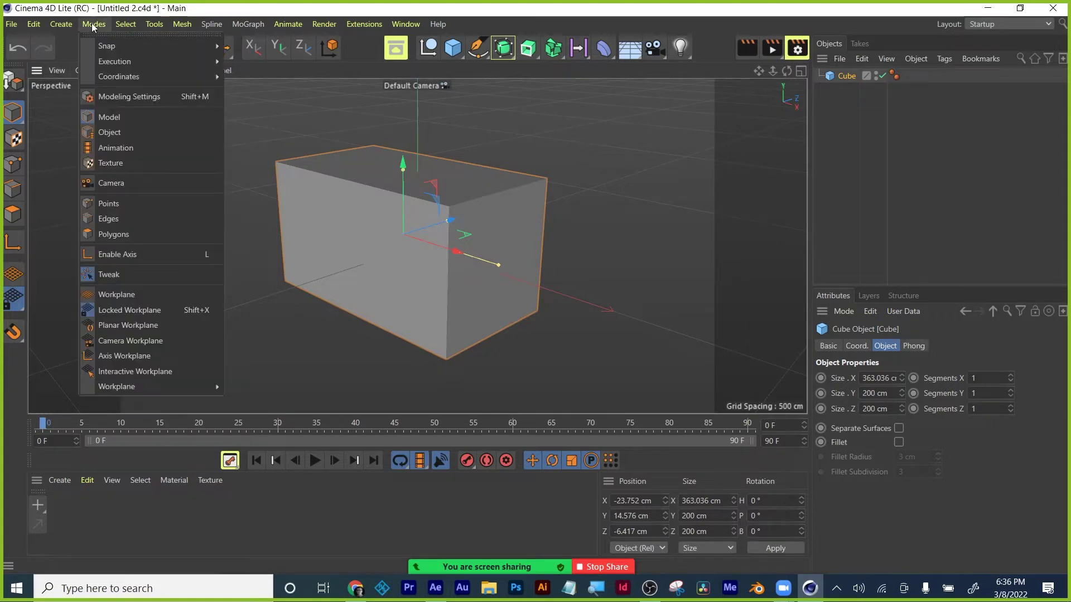
{"action": "left_click", "coordinate": [108, 132]}
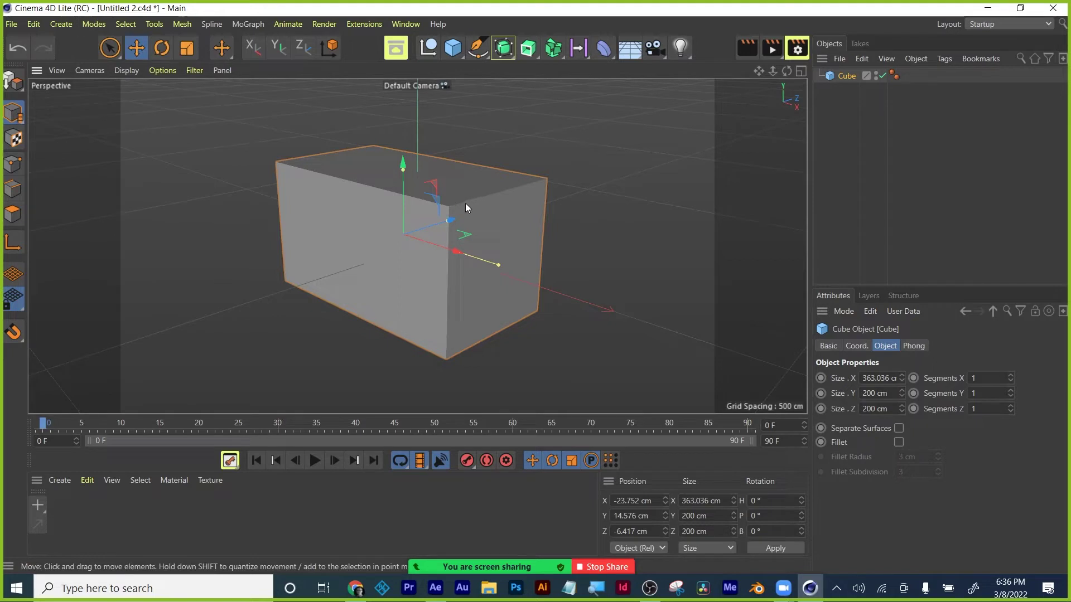
{"action": "left_click", "coordinate": [13, 165]}
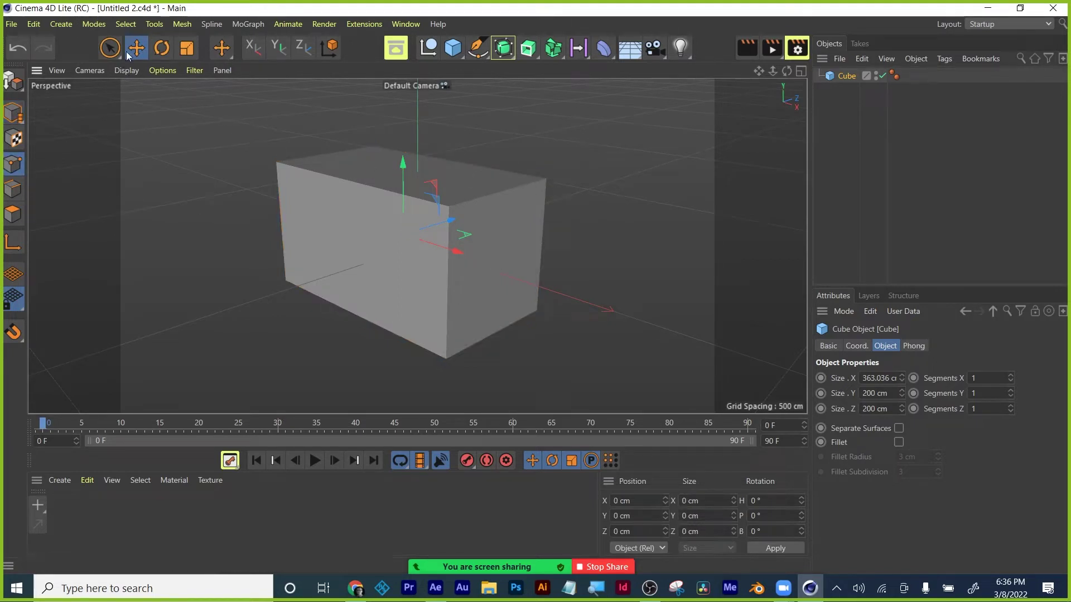
{"action": "left_click", "coordinate": [94, 24]}
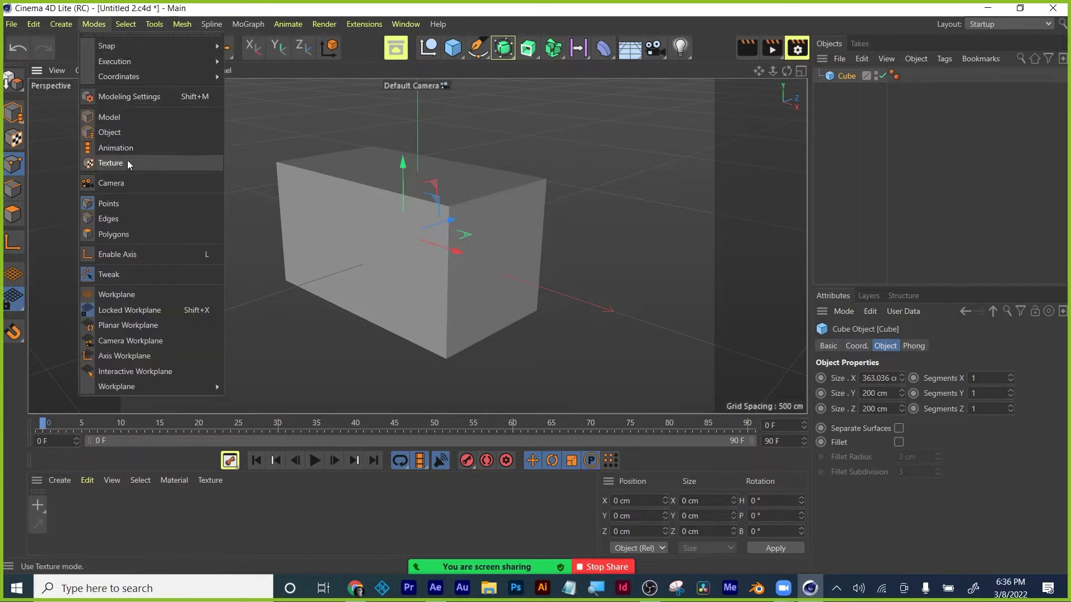
{"action": "left_click", "coordinate": [126, 204]}
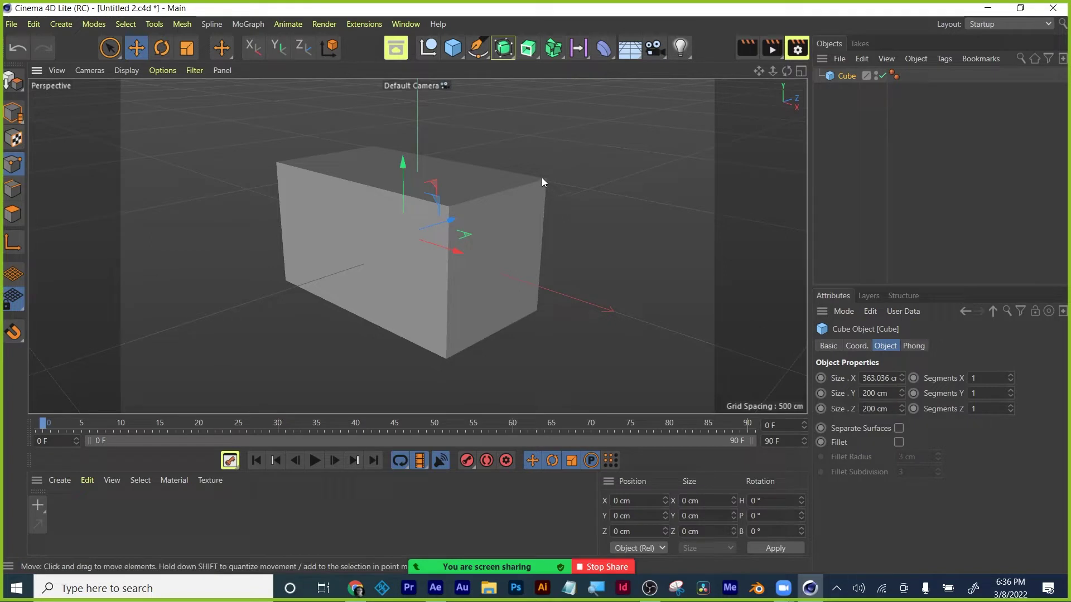
{"action": "key", "text": "Return"}
Browse the Modes, Select and Edit menus in the menu bar.
{"action": "left_click", "coordinate": [92, 24]}
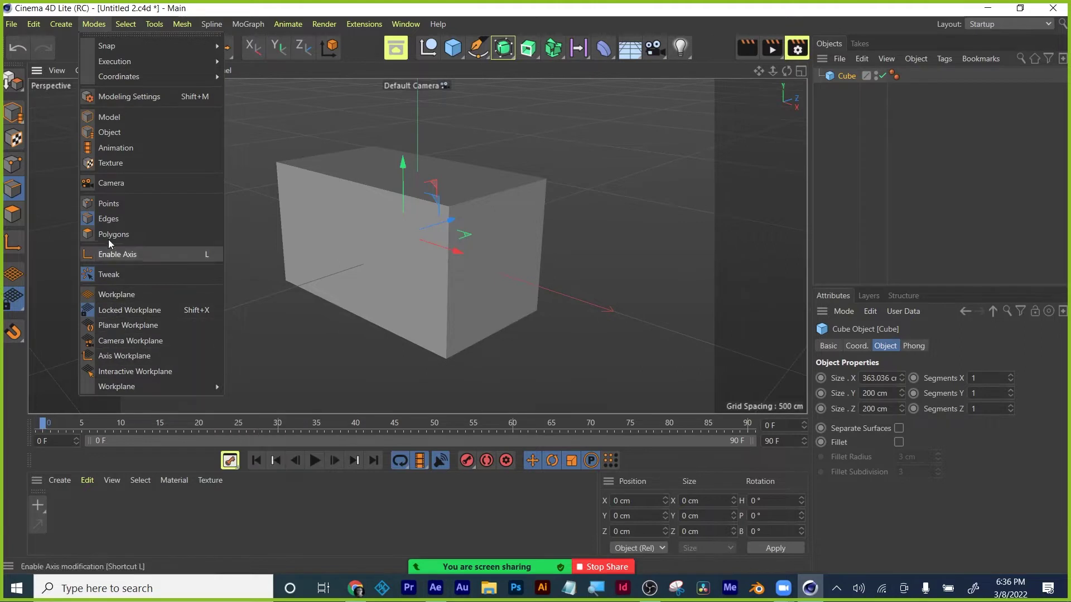
{"action": "left_click", "coordinate": [124, 24]}
{"action": "left_click", "coordinate": [133, 24]}
{"action": "left_click", "coordinate": [135, 24]}
{"action": "left_click", "coordinate": [61, 24]}
{"action": "left_click", "coordinate": [32, 24]}
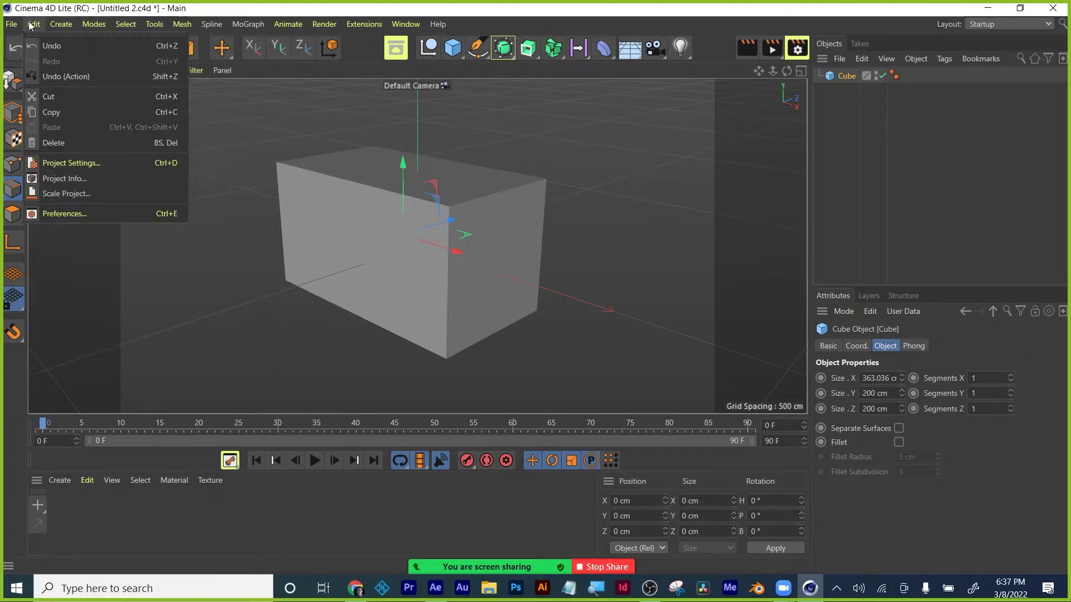
{"action": "left_click", "coordinate": [30, 26]}
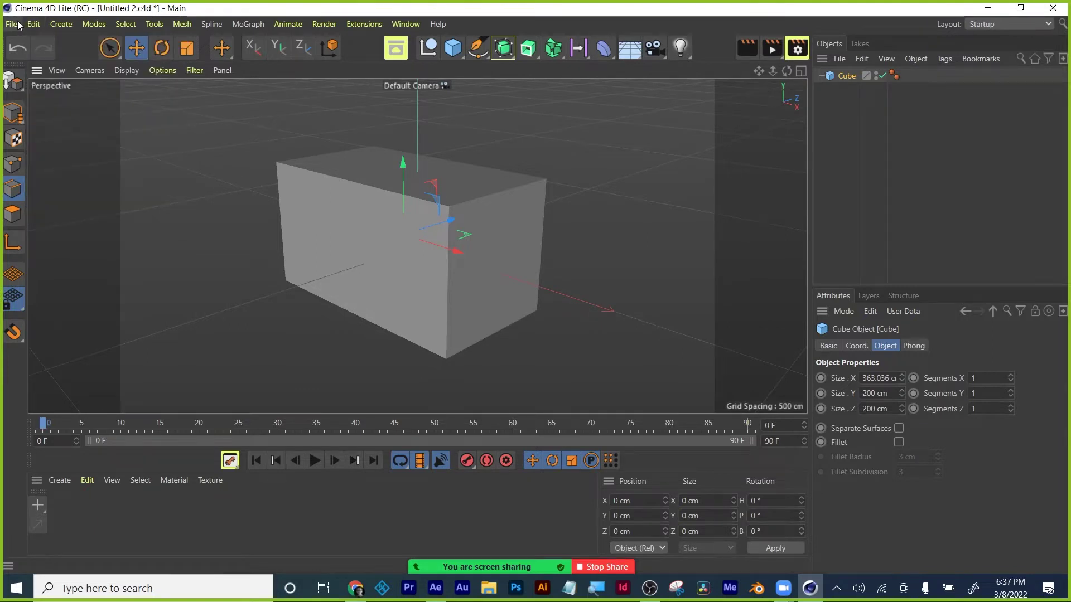
{"action": "left_click", "coordinate": [34, 24]}
{"action": "left_click", "coordinate": [34, 24]}
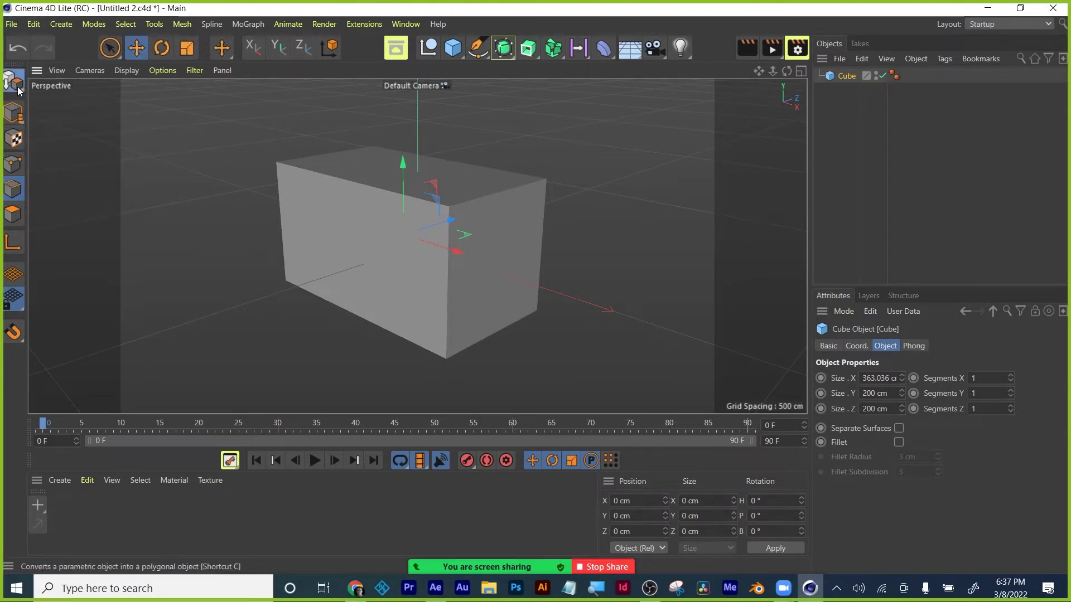
Convert the Cube into an editable polygon object and select its top front edge.
{"action": "left_click", "coordinate": [18, 91]}
{"action": "left_click", "coordinate": [13, 85]}
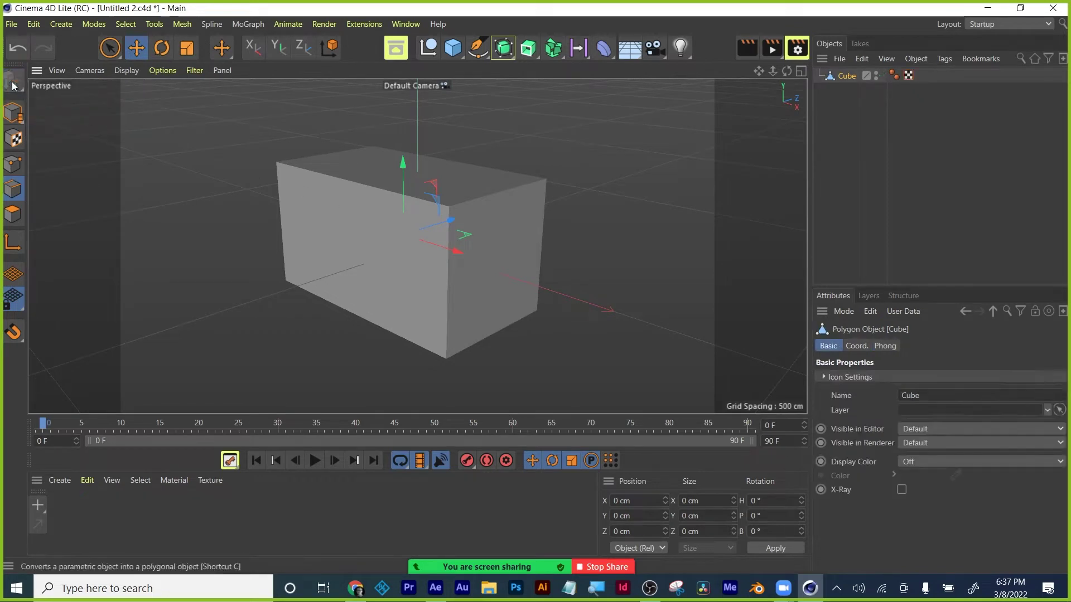
{"action": "left_click", "coordinate": [370, 201]}
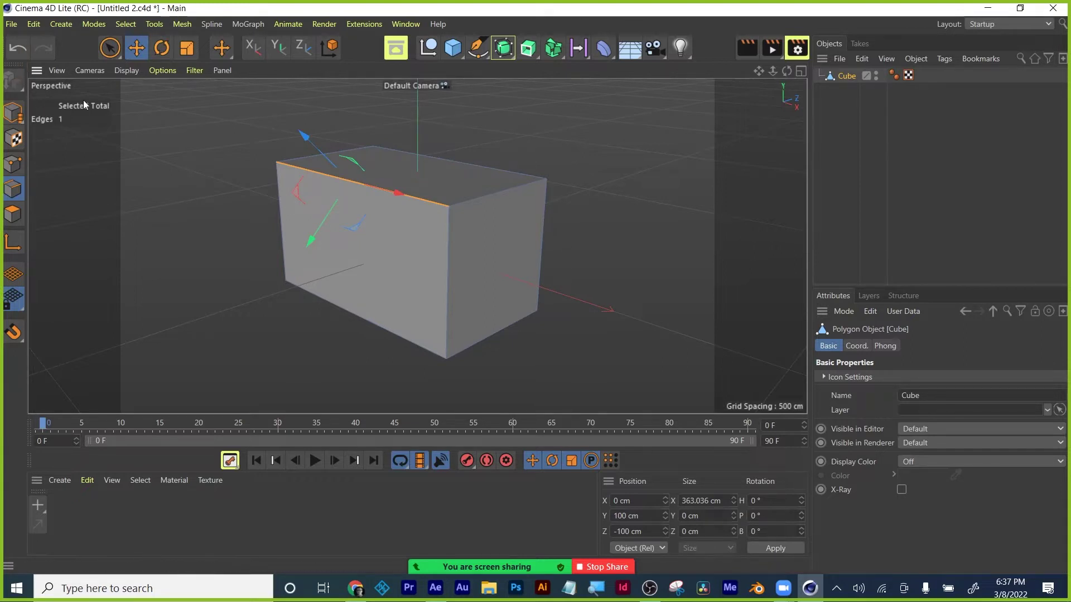
Pull a corner point along Z, then select a top edge and the front face.
{"action": "left_click", "coordinate": [9, 169]}
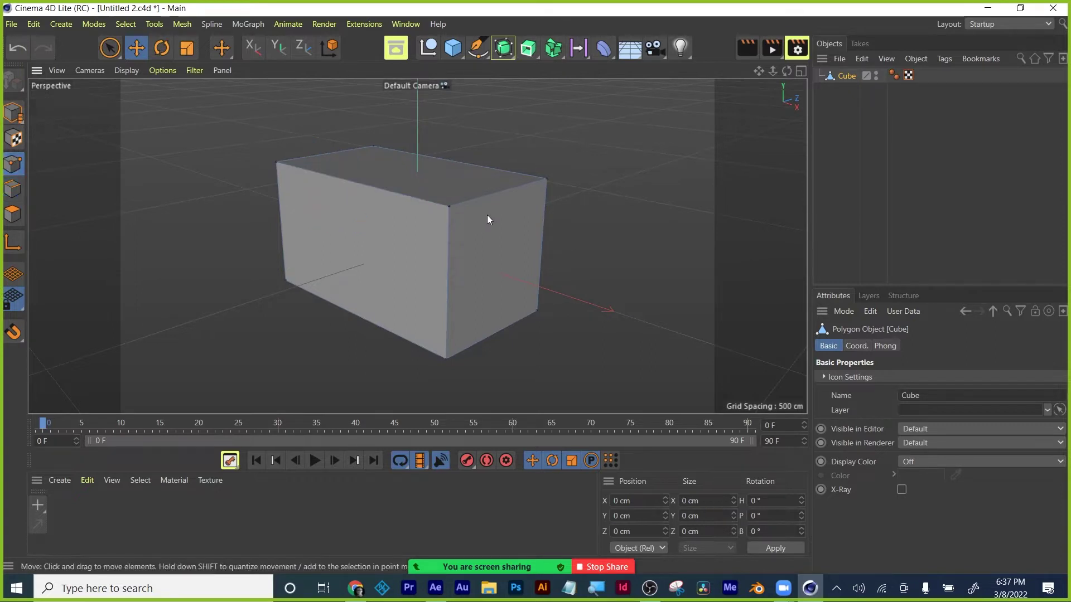
{"action": "left_click", "coordinate": [546, 180]}
{"action": "left_click_drag", "start_coordinate": [581, 169], "coordinate": [532, 178]}
{"action": "left_click", "coordinate": [13, 190]}
{"action": "left_click", "coordinate": [493, 192]}
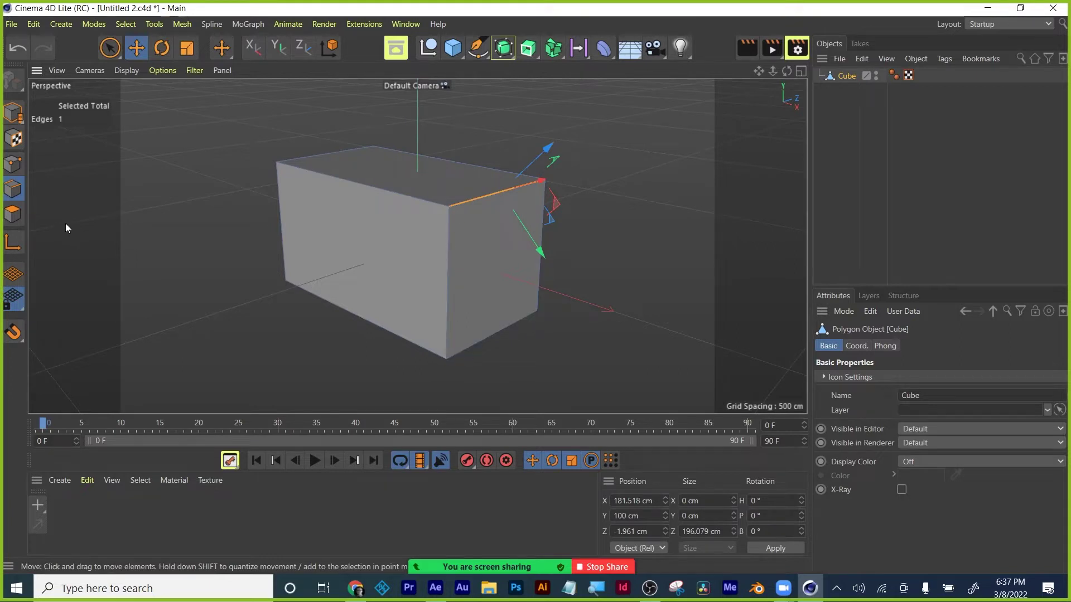
{"action": "left_click", "coordinate": [14, 215]}
{"action": "left_click", "coordinate": [483, 256]}
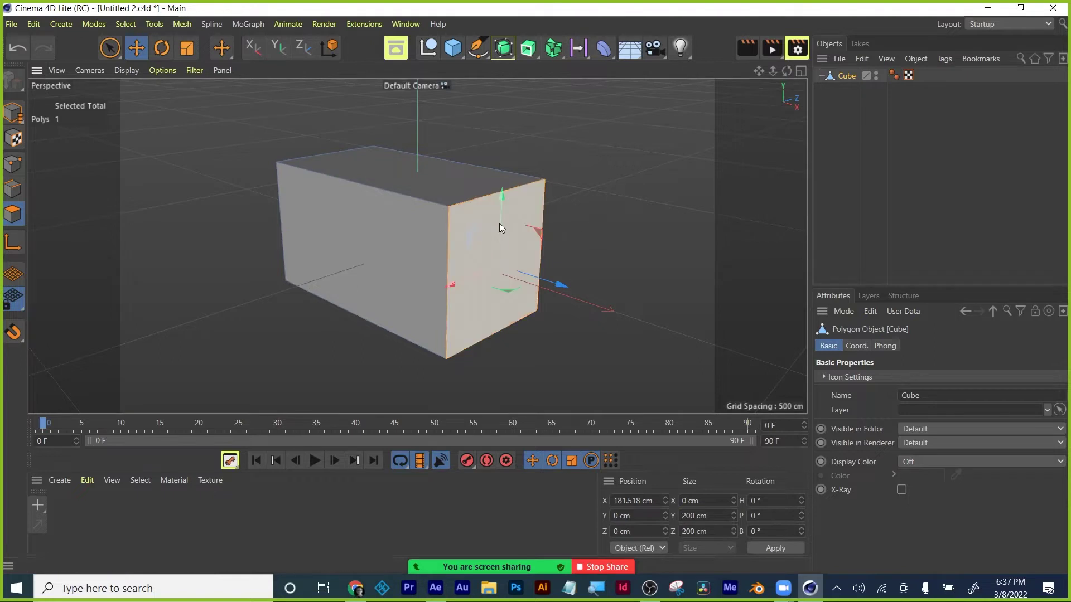
Select a vertical front edge, then move a front corner point along X and deselect it.
{"action": "left_click", "coordinate": [19, 187]}
{"action": "left_click", "coordinate": [448, 240]}
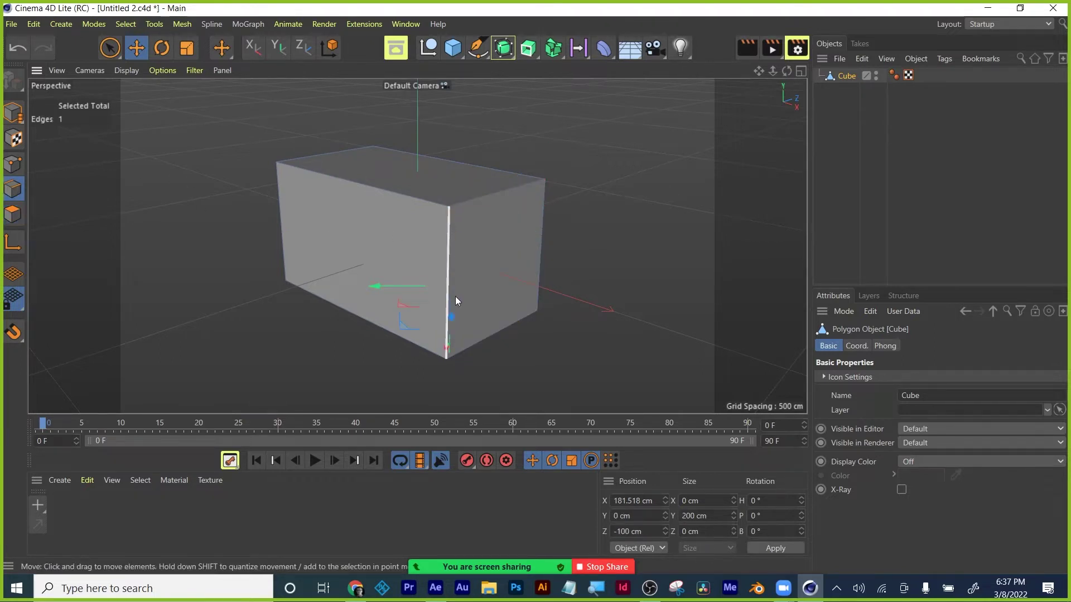
{"action": "left_click", "coordinate": [13, 164]}
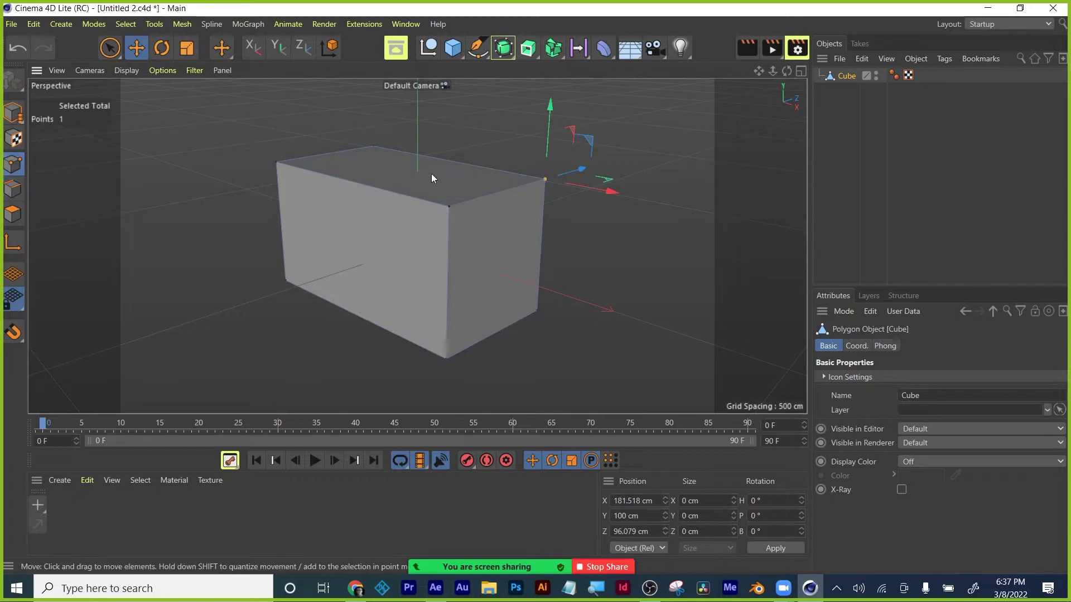
{"action": "left_click", "coordinate": [450, 206]}
{"action": "left_click_drag", "start_coordinate": [503, 222], "coordinate": [503, 246]}
{"action": "left_click", "coordinate": [611, 142]}
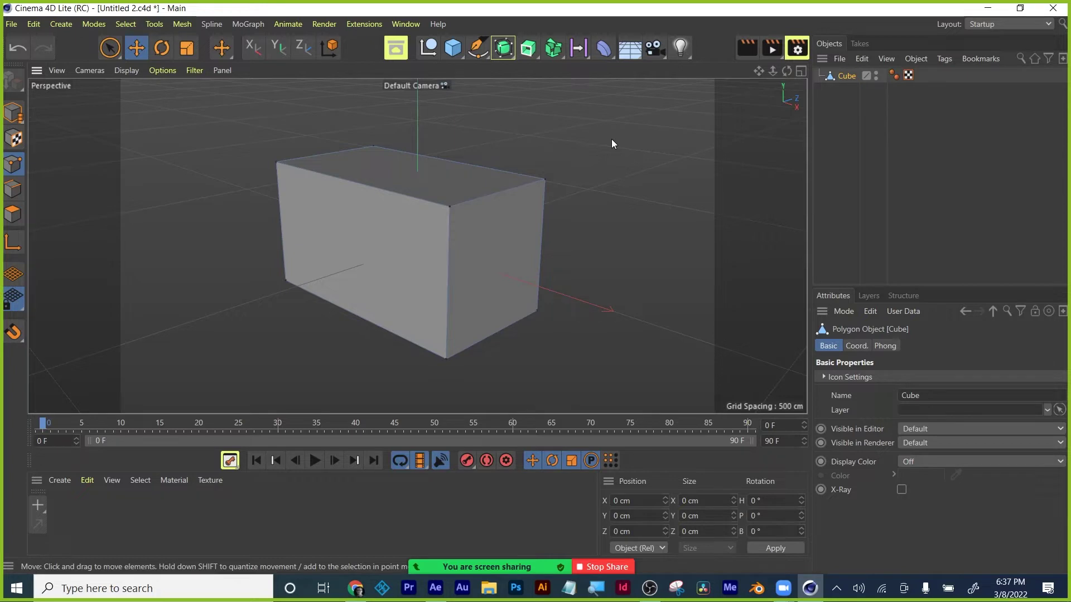
Undo the deselection and point move, then move the whole cube about 100 cm along X.
{"action": "left_click", "coordinate": [15, 51]}
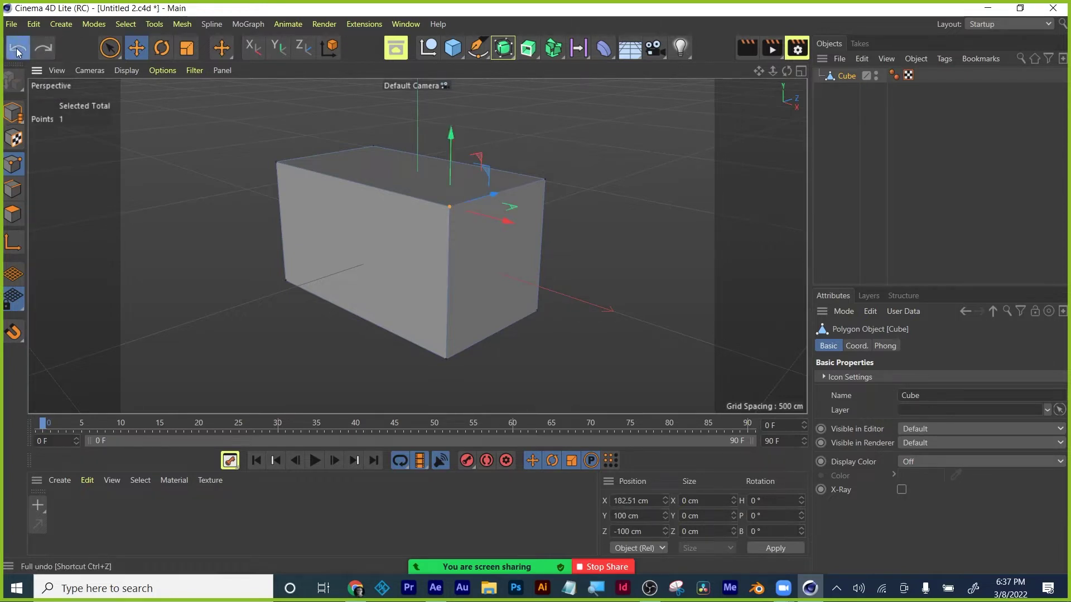
{"action": "left_click", "coordinate": [16, 48]}
{"action": "left_click", "coordinate": [17, 117]}
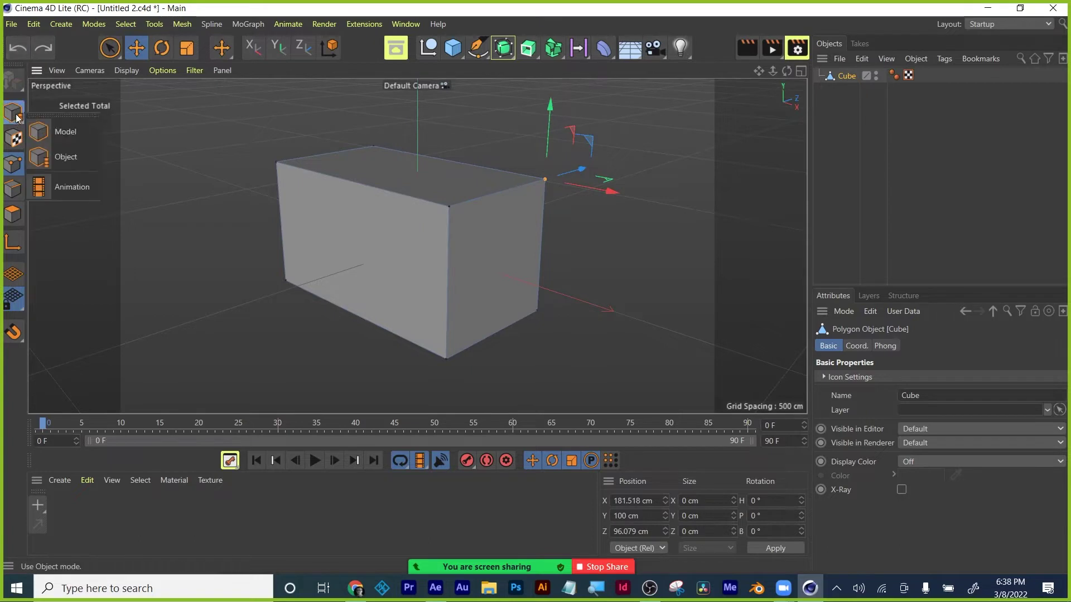
{"action": "left_click", "coordinate": [51, 131]}
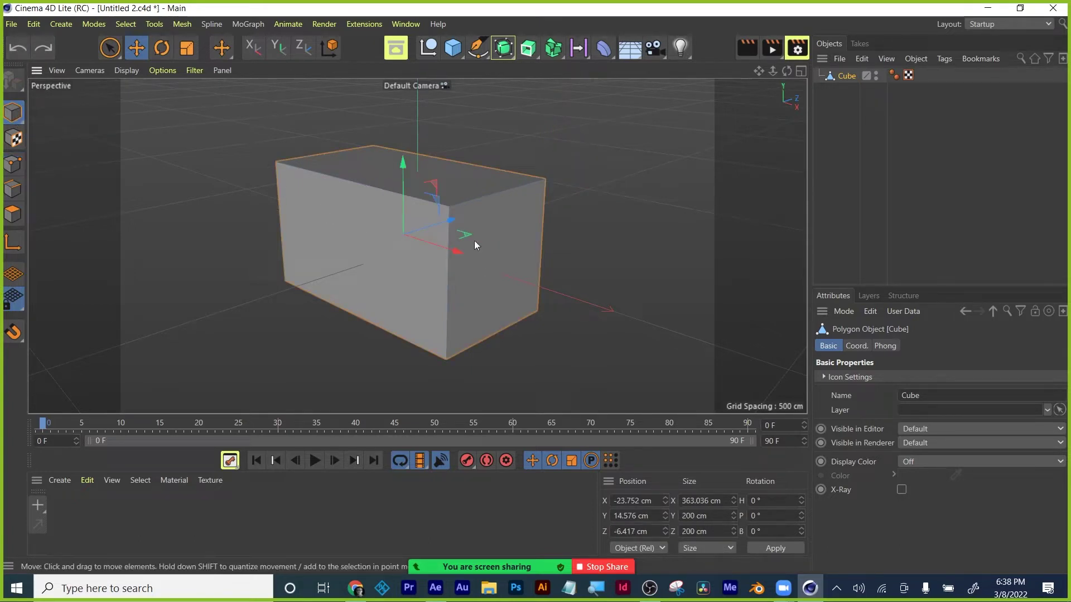
{"action": "left_click_drag", "start_coordinate": [455, 249], "coordinate": [401, 261]}
Switch to Object mode, reselect the cube, and return to Points mode.
{"action": "left_click", "coordinate": [14, 111]}
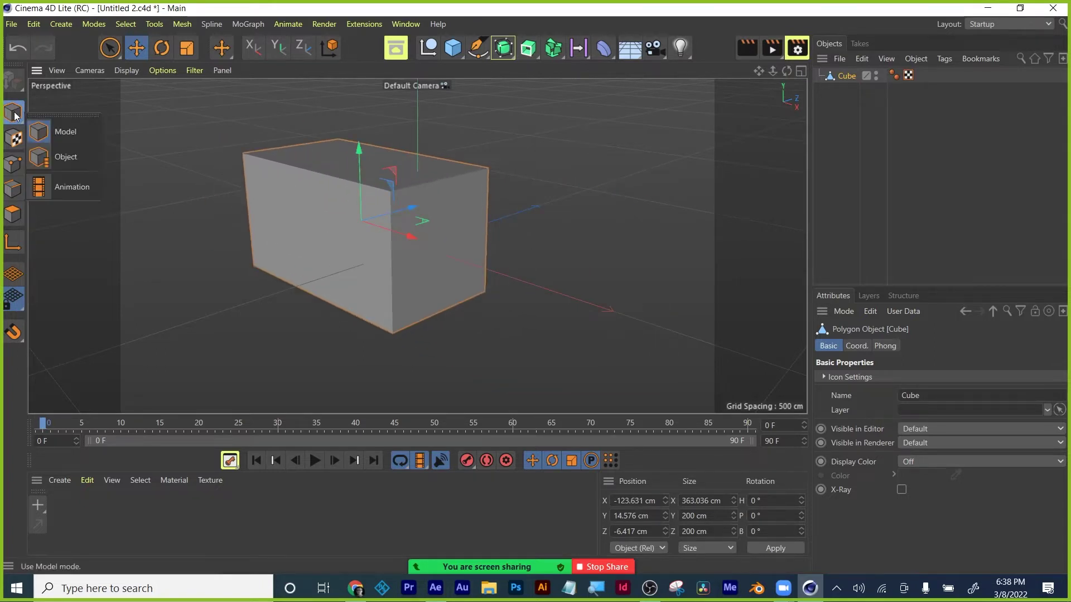
{"action": "left_click", "coordinate": [61, 157]}
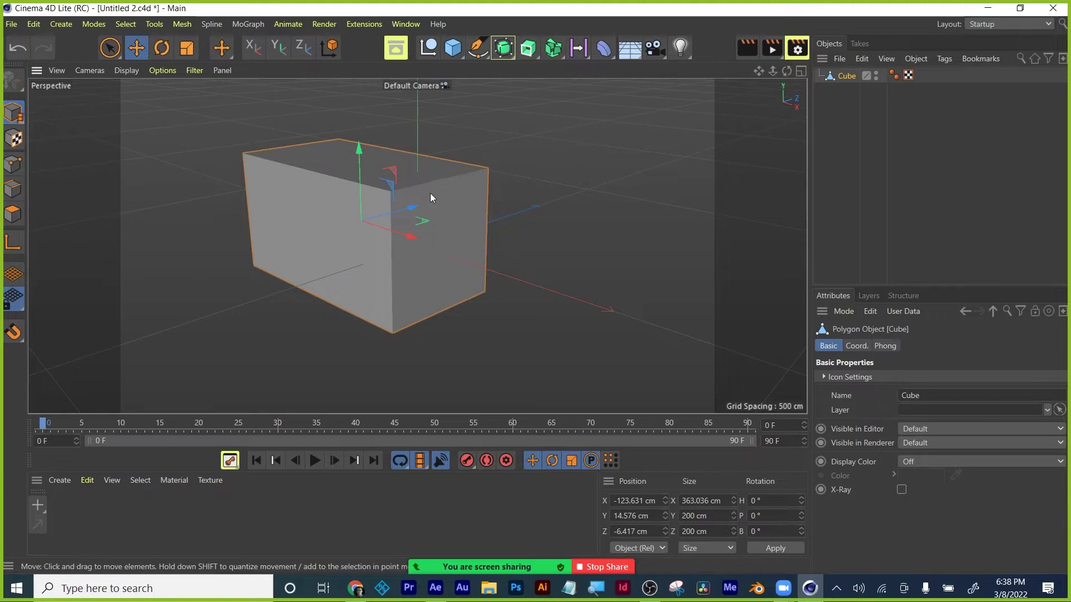
{"action": "left_click", "coordinate": [14, 112]}
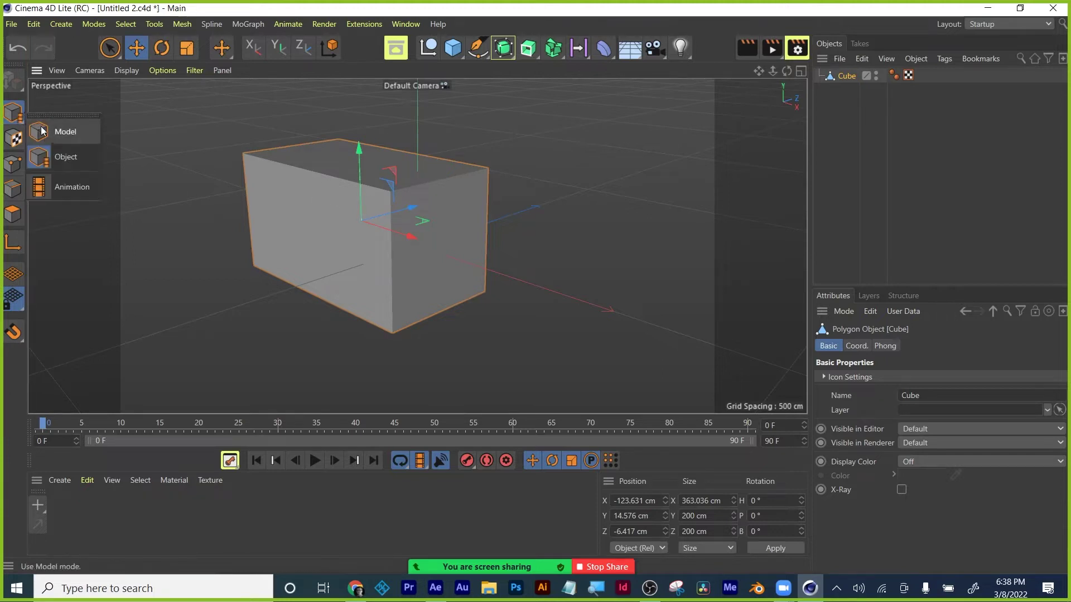
{"action": "left_click", "coordinate": [9, 82]}
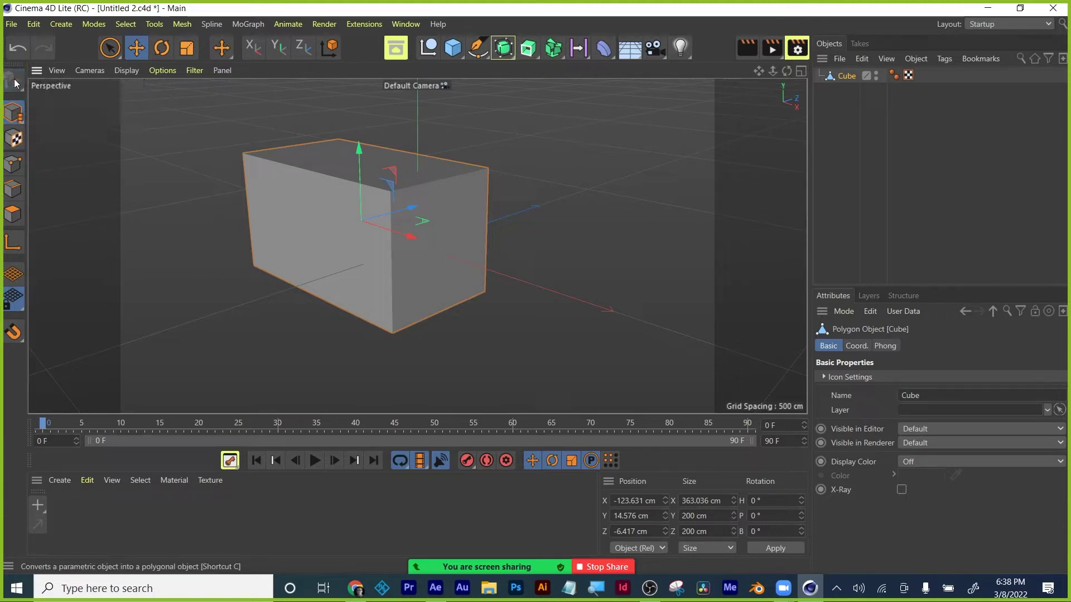
{"action": "left_click_drag", "start_coordinate": [9, 82], "coordinate": [61, 100]}
{"action": "left_click", "coordinate": [62, 99]}
{"action": "left_click", "coordinate": [397, 209]}
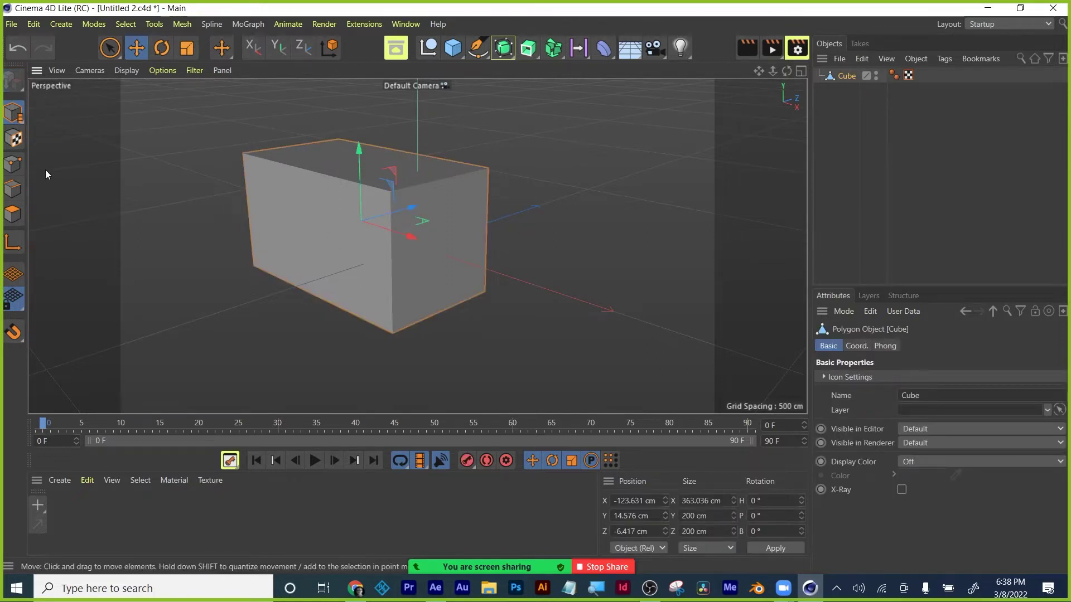
{"action": "left_click", "coordinate": [14, 163]}
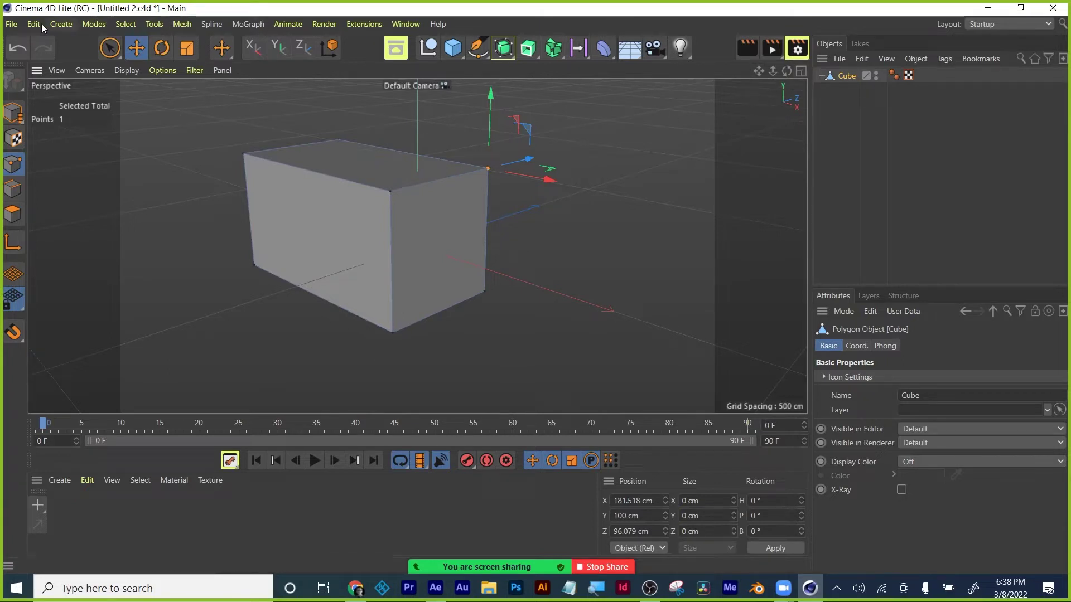
Switch to the four-view layout and maximize the Top view to fill the viewport.
{"action": "middle_click", "coordinate": [276, 234]}
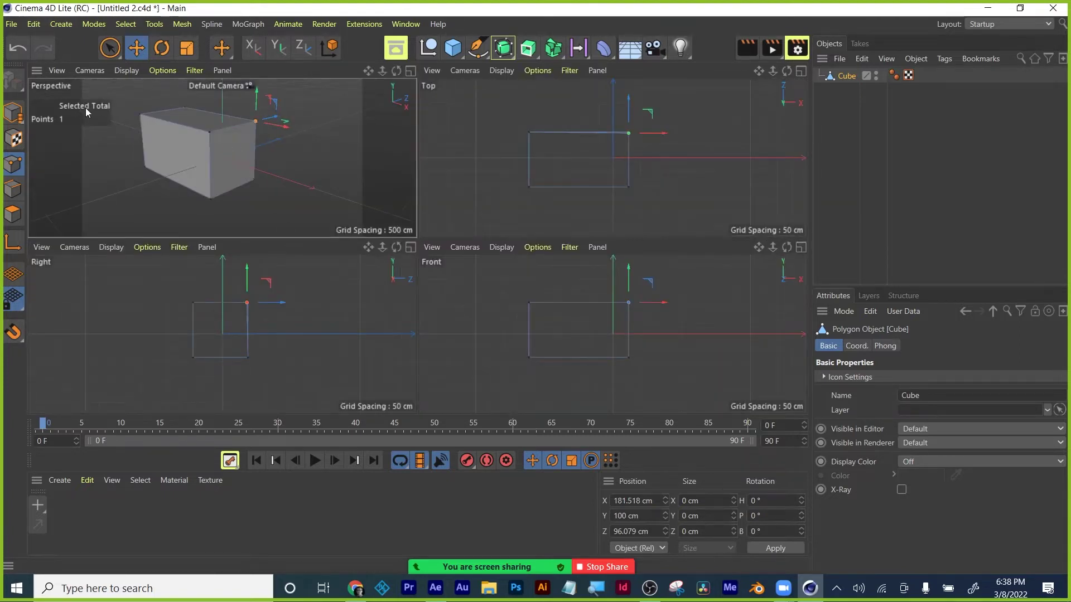
{"action": "left_click", "coordinate": [801, 70]}
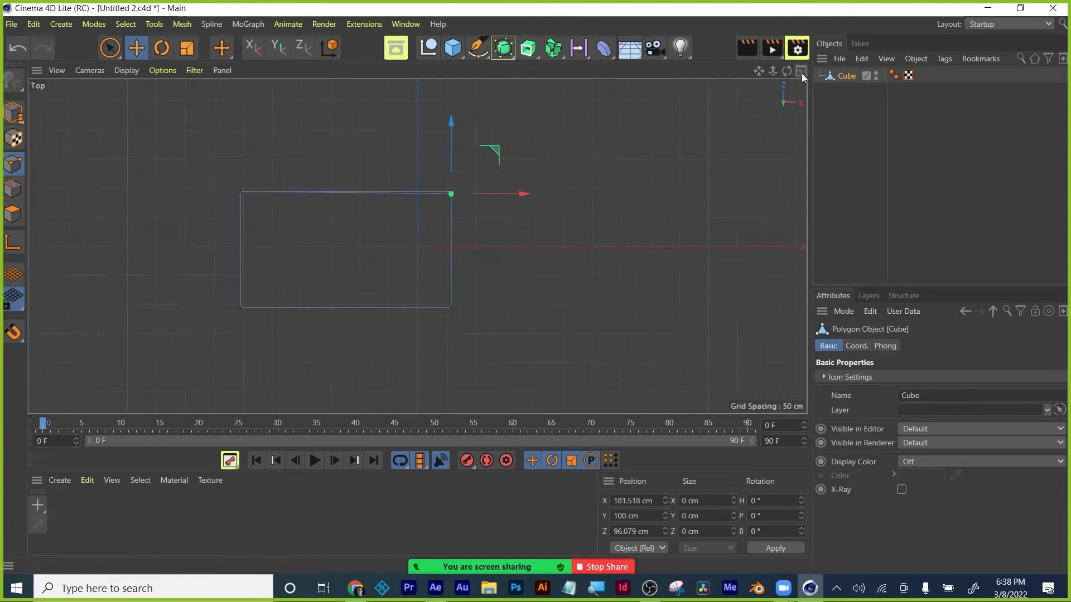
{"action": "left_click", "coordinate": [37, 74]}
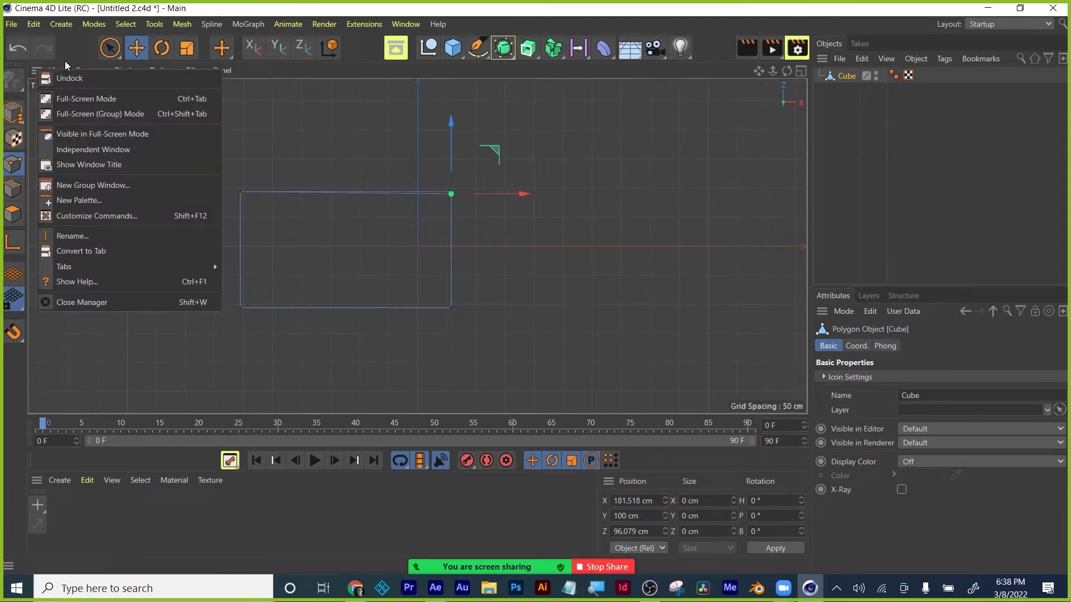
{"action": "key", "text": "Escape"}
Switch the viewport camera to the Right view.
{"action": "left_click", "coordinate": [58, 71]}
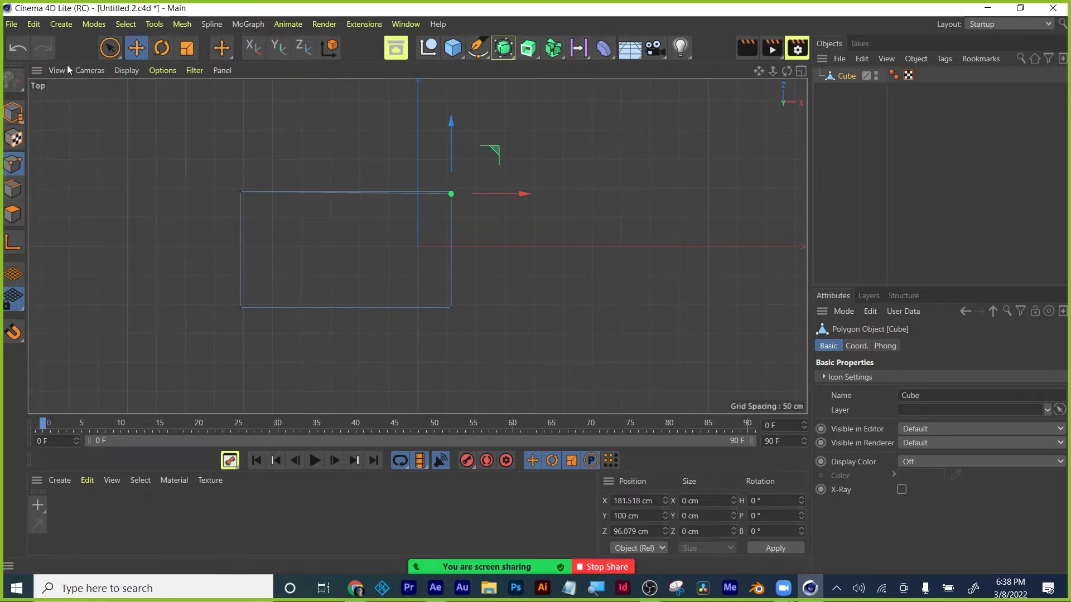
{"action": "left_click", "coordinate": [91, 72]}
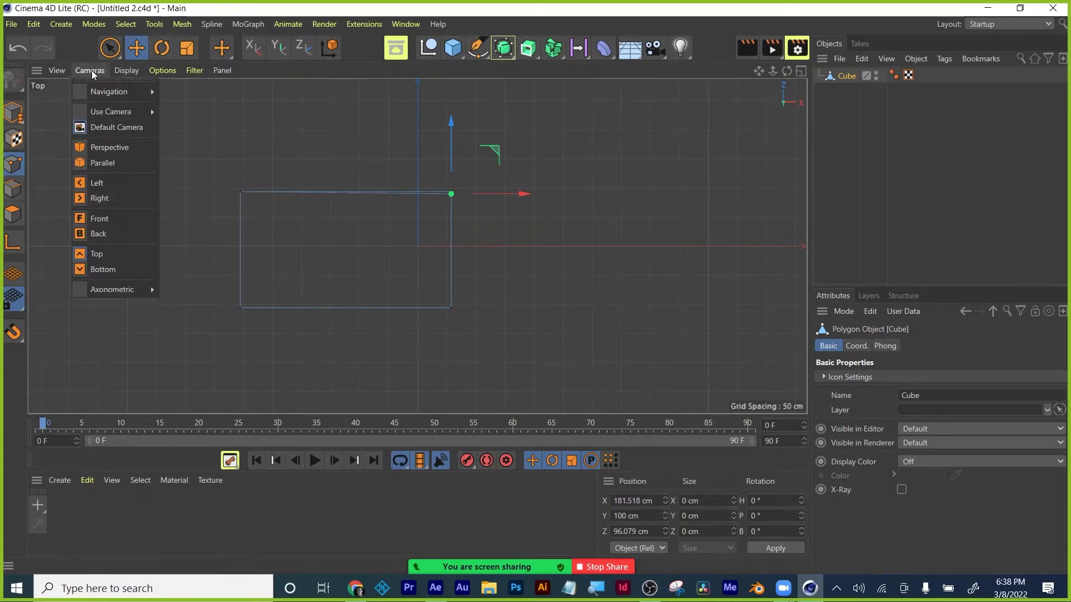
{"action": "left_click", "coordinate": [111, 198]}
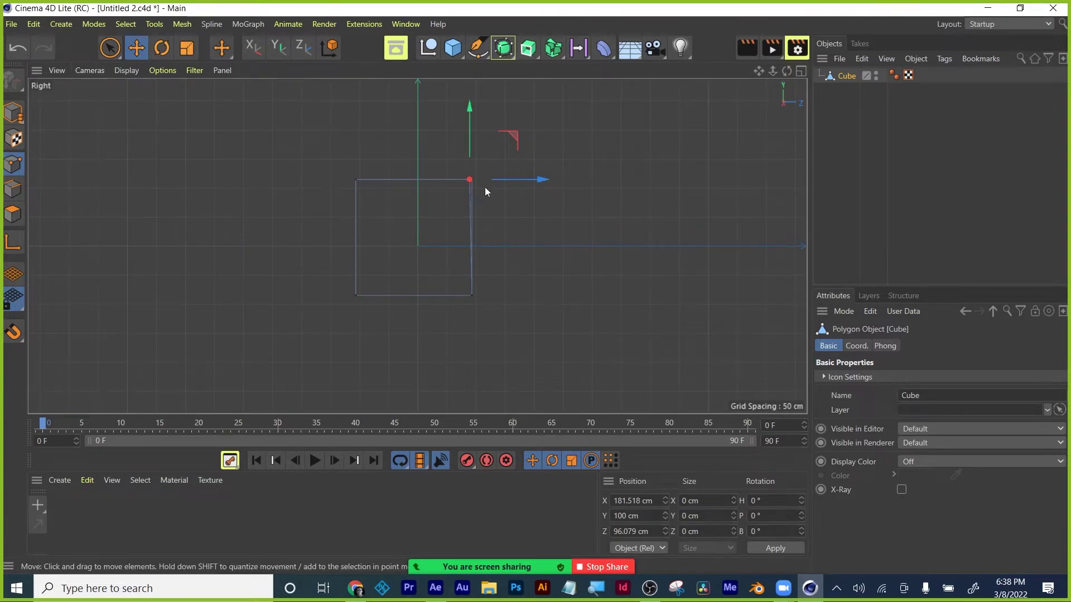
Pull the cube's top-right and top-left corner points inward along Z to taper it.
{"action": "left_click_drag", "start_coordinate": [545, 178], "coordinate": [462, 178]}
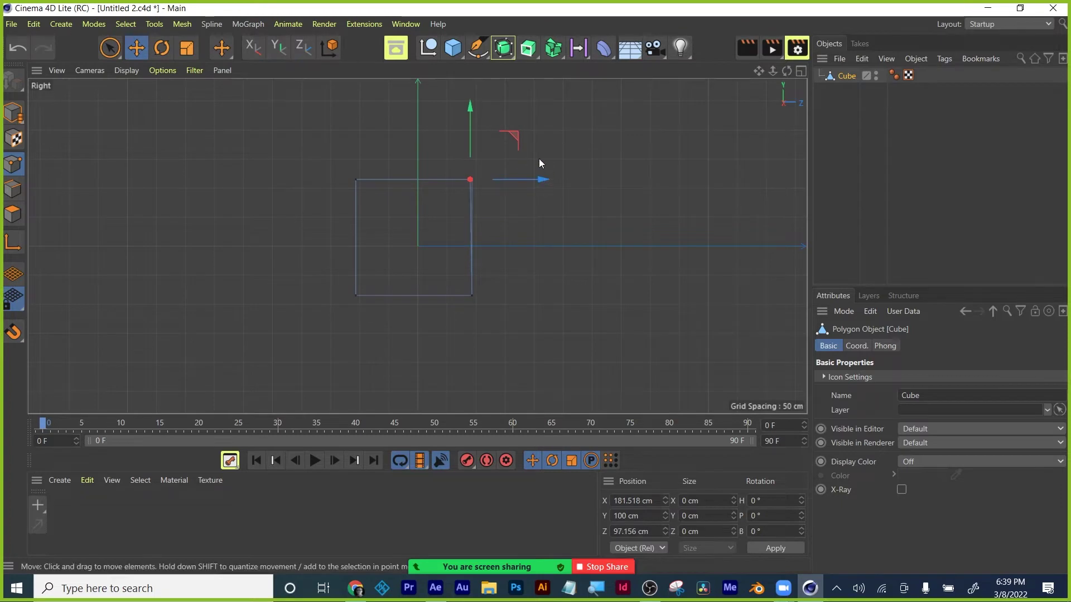
{"action": "key", "text": "ctrl+z"}
{"action": "key", "text": "ctrl+y"}
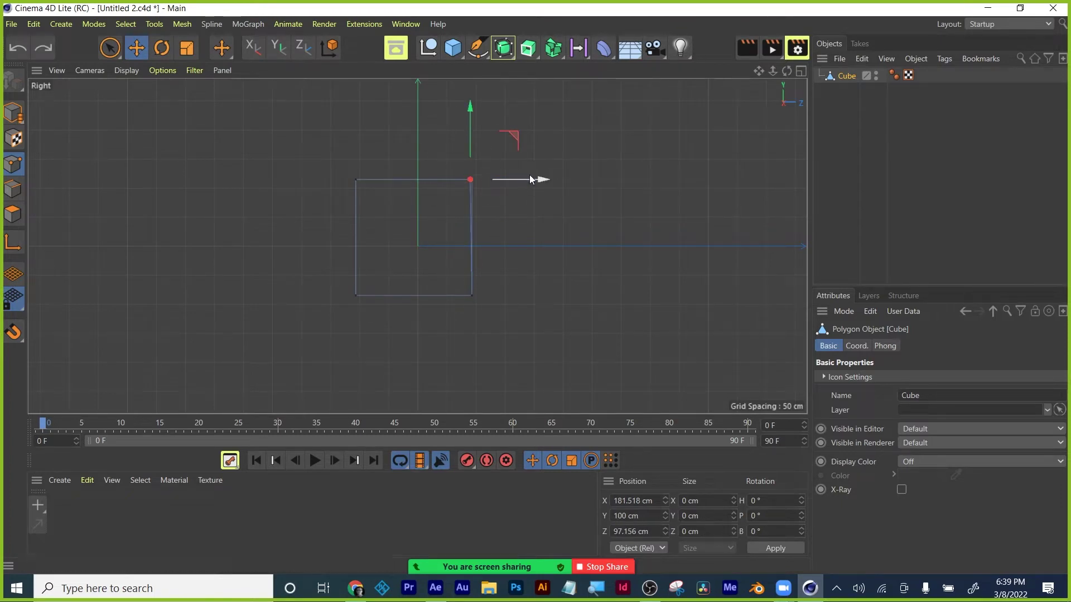
{"action": "left_click_drag", "start_coordinate": [536, 179], "coordinate": [504, 179]}
{"action": "left_click", "coordinate": [356, 179]}
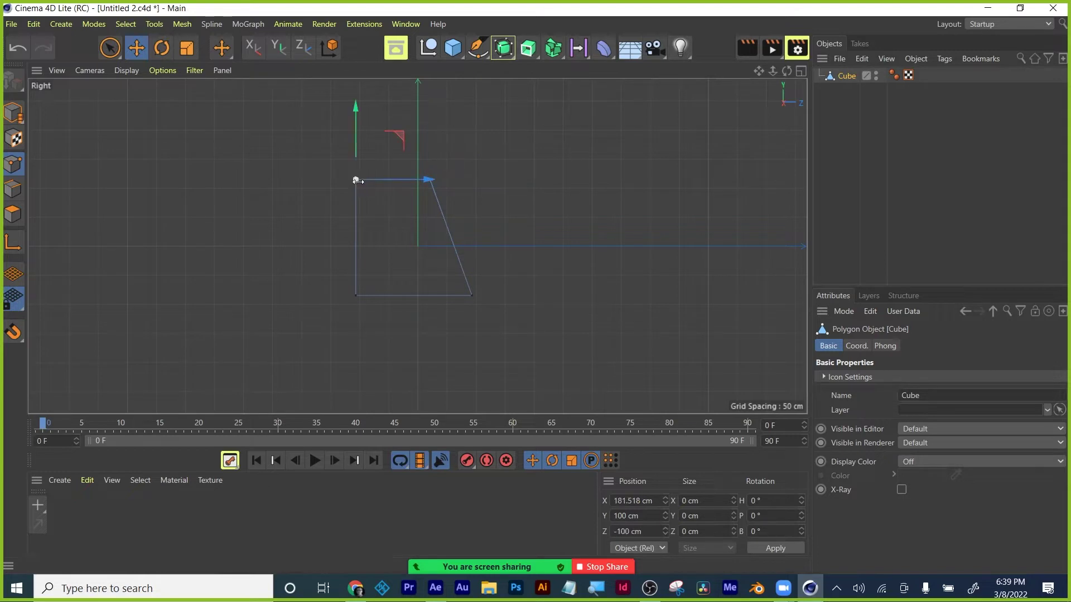
{"action": "left_click_drag", "start_coordinate": [432, 180], "coordinate": [480, 178]}
{"action": "left_click_drag", "start_coordinate": [357, 179], "coordinate": [474, 179]}
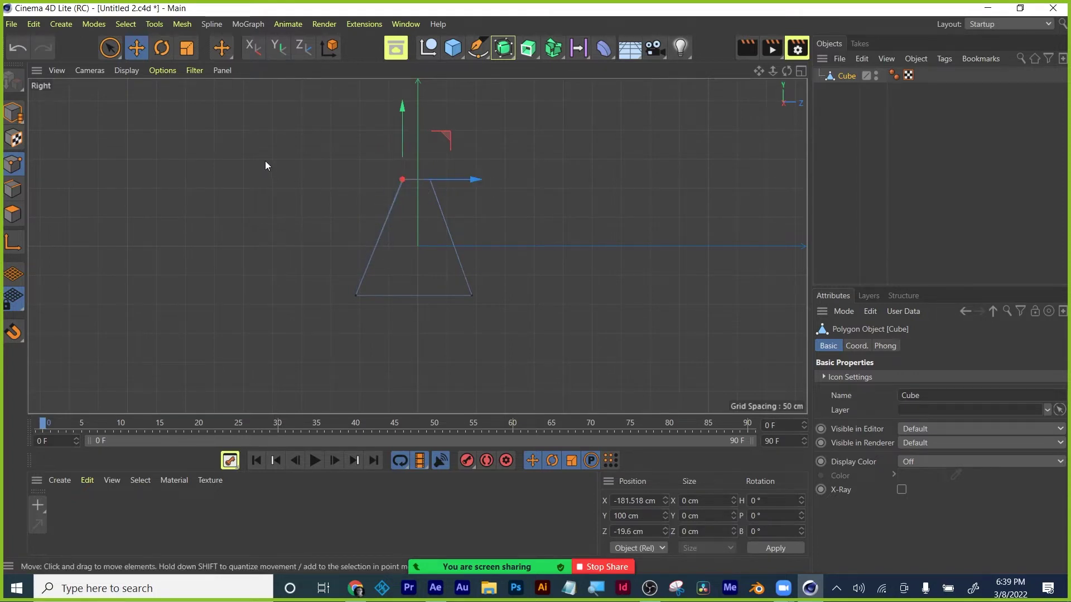
Switch the viewport camera to the Perspective view.
{"action": "left_click", "coordinate": [47, 70]}
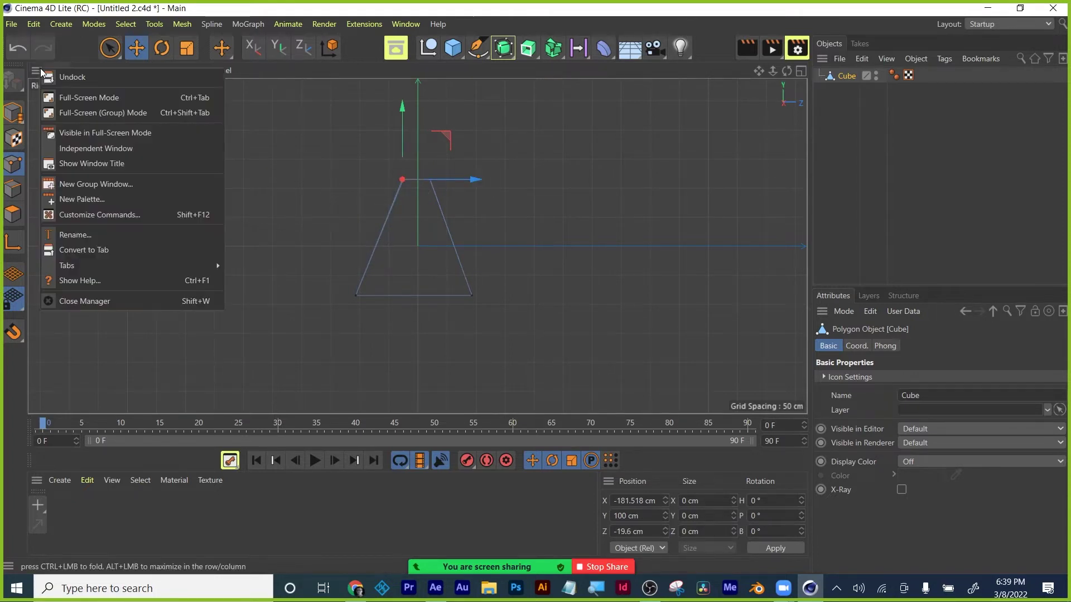
{"action": "left_click", "coordinate": [52, 69]}
{"action": "left_click", "coordinate": [60, 70]}
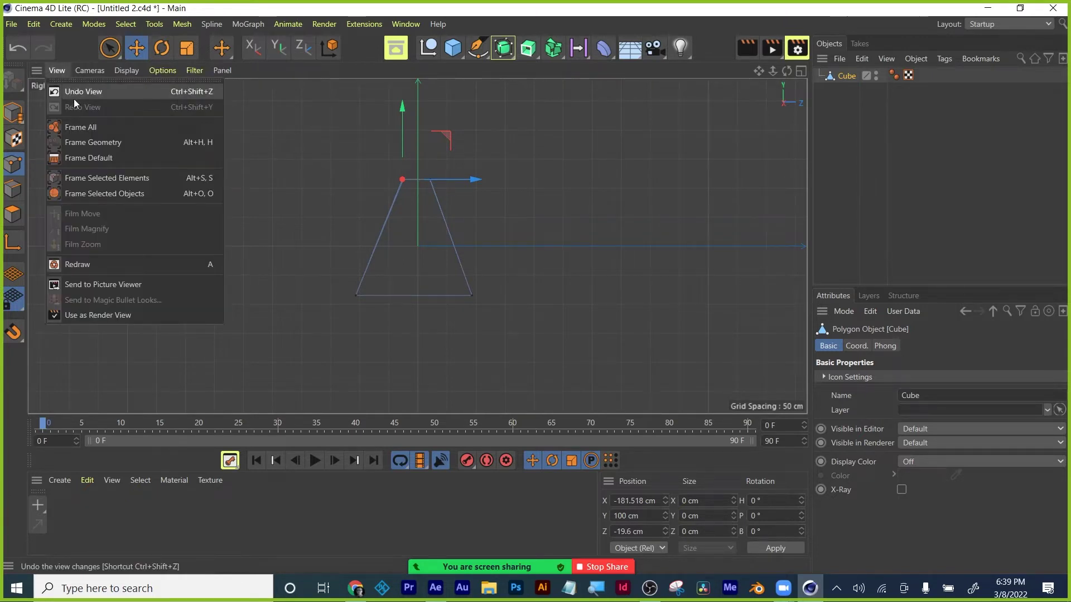
{"action": "left_click", "coordinate": [90, 70]}
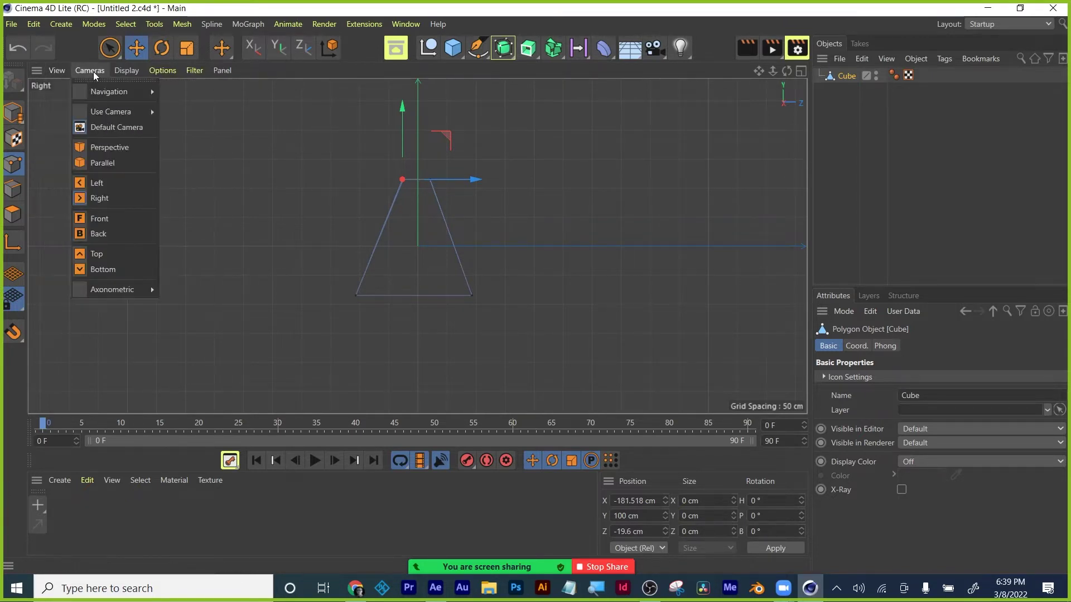
{"action": "left_click", "coordinate": [100, 148]}
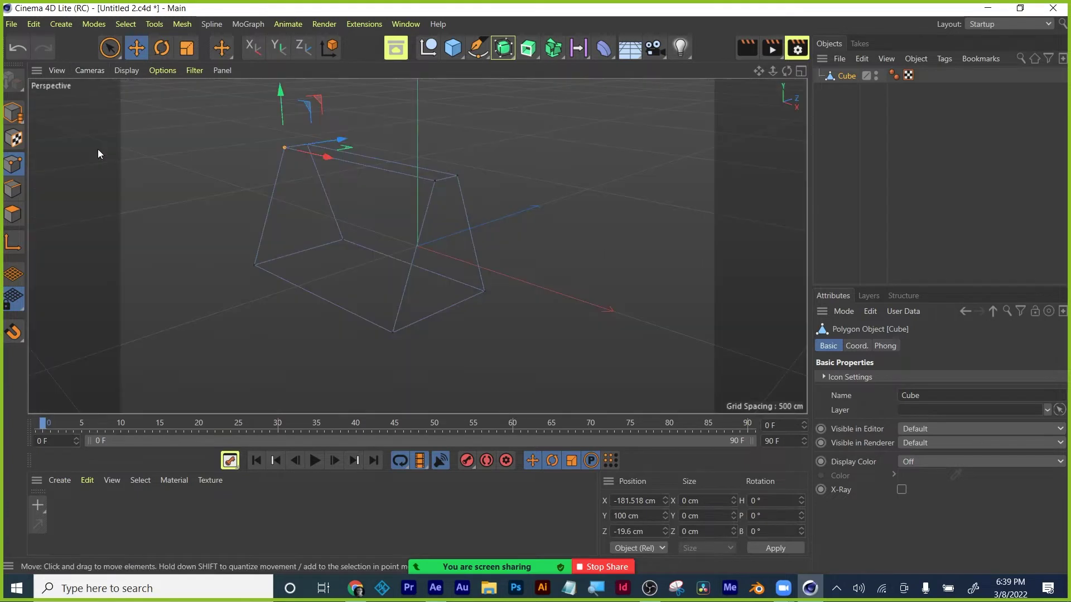
{"action": "scroll", "coordinate": [589, 296], "scroll_direction": "up", "scroll_amount": 2}
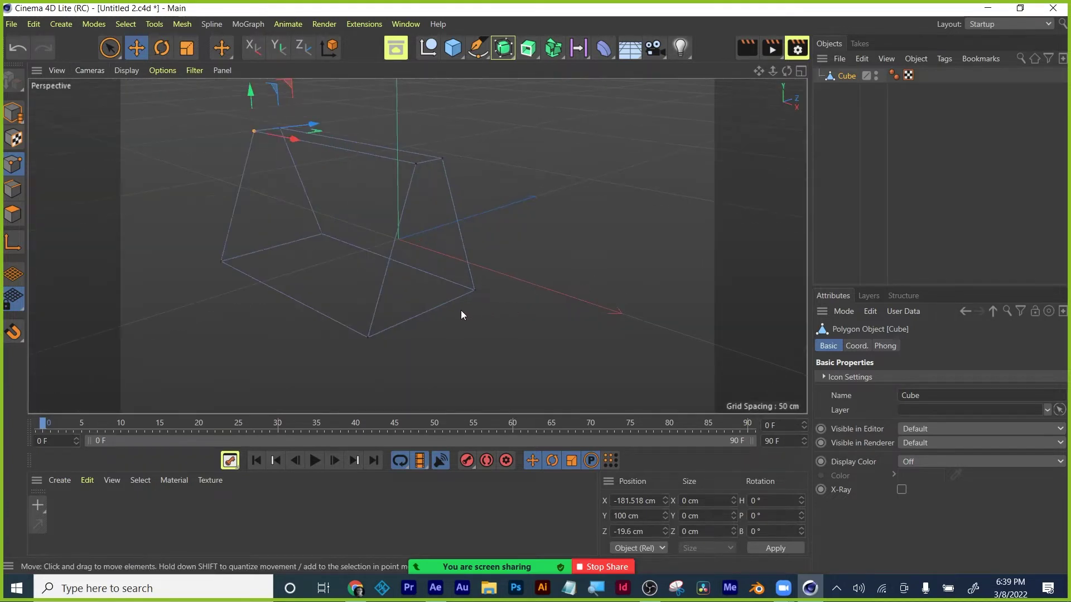
Return to the four-panel layout of perspective, right and front views.
{"action": "middle_click", "coordinate": [491, 282]}
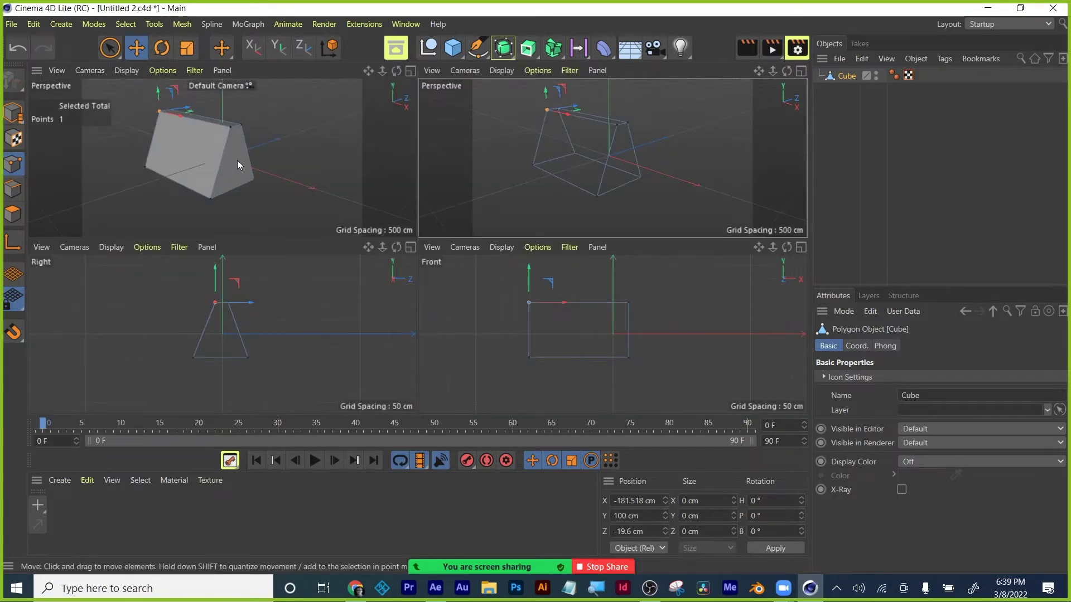
{"action": "left_click", "coordinate": [801, 71]}
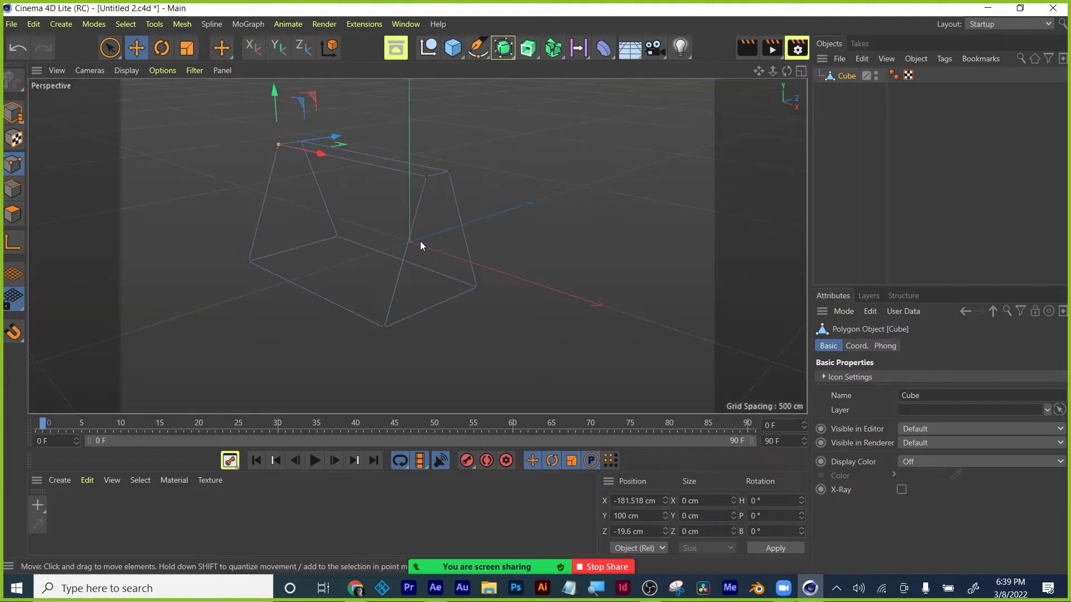
{"action": "middle_click", "coordinate": [544, 223]}
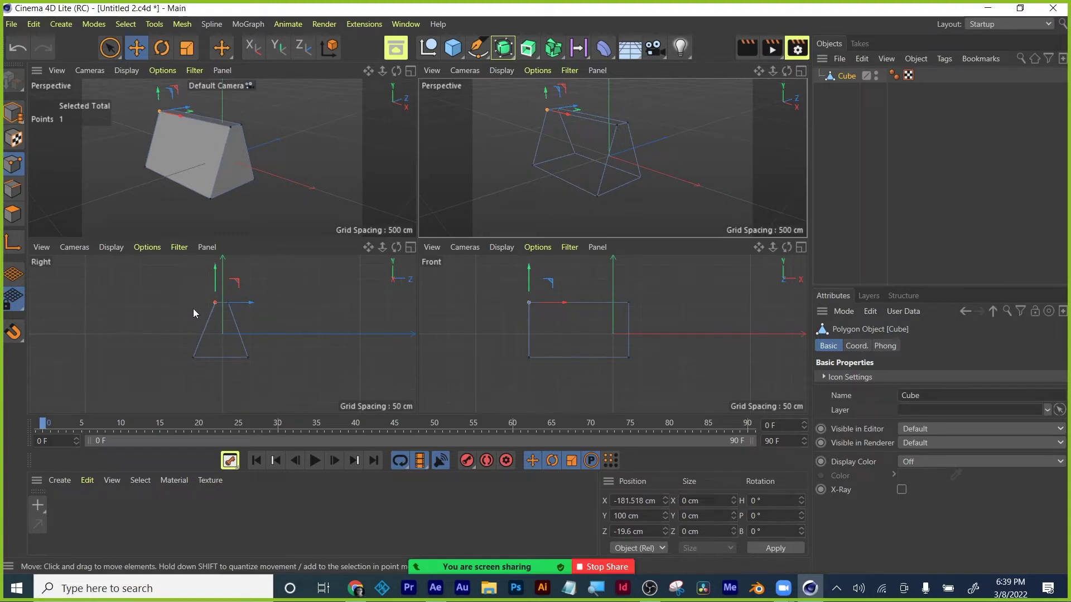
Clear the point selection and save the scene as Untitled 2.c4d.
{"action": "left_click", "coordinate": [189, 310]}
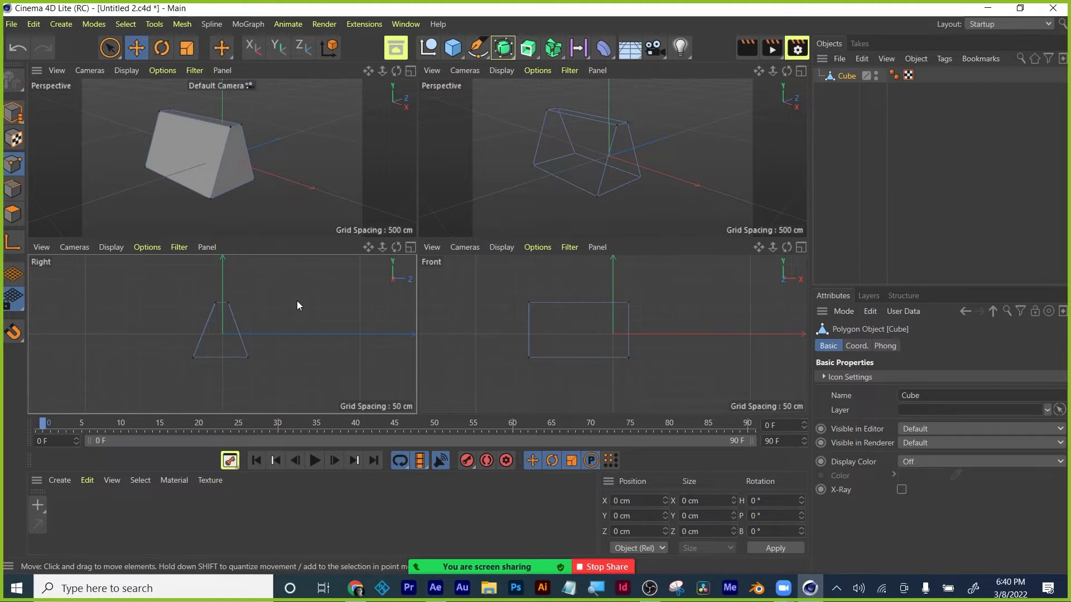
{"action": "left_click", "coordinate": [324, 196]}
{"action": "key", "text": "ctrl+s"}
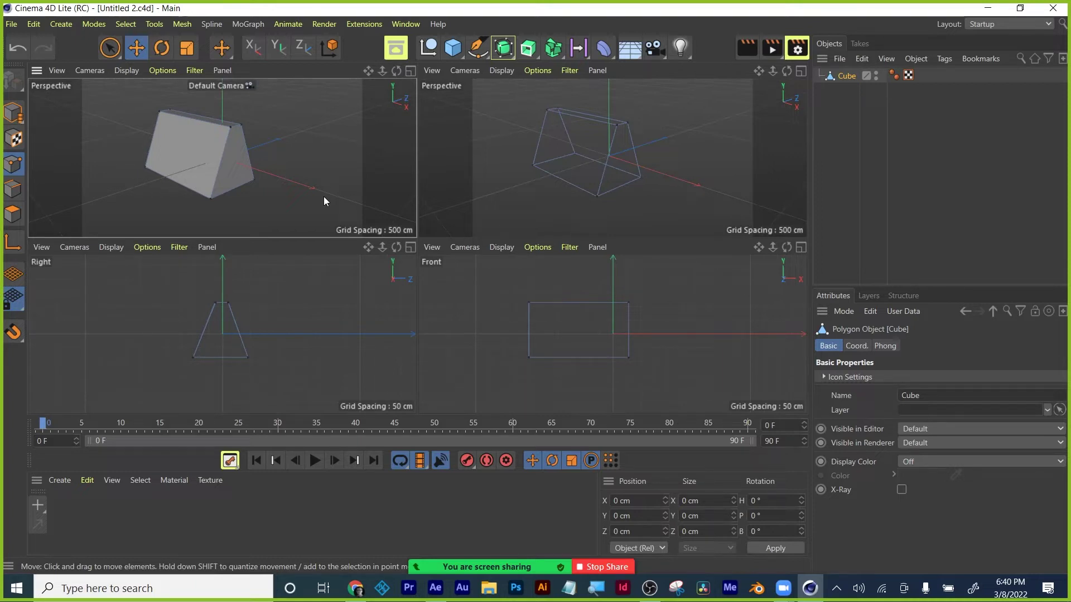
{"action": "left_click", "coordinate": [456, 52]}
Switch to Model mode, delete the reshaped cube and add a default Cone.
{"action": "left_click", "coordinate": [14, 112]}
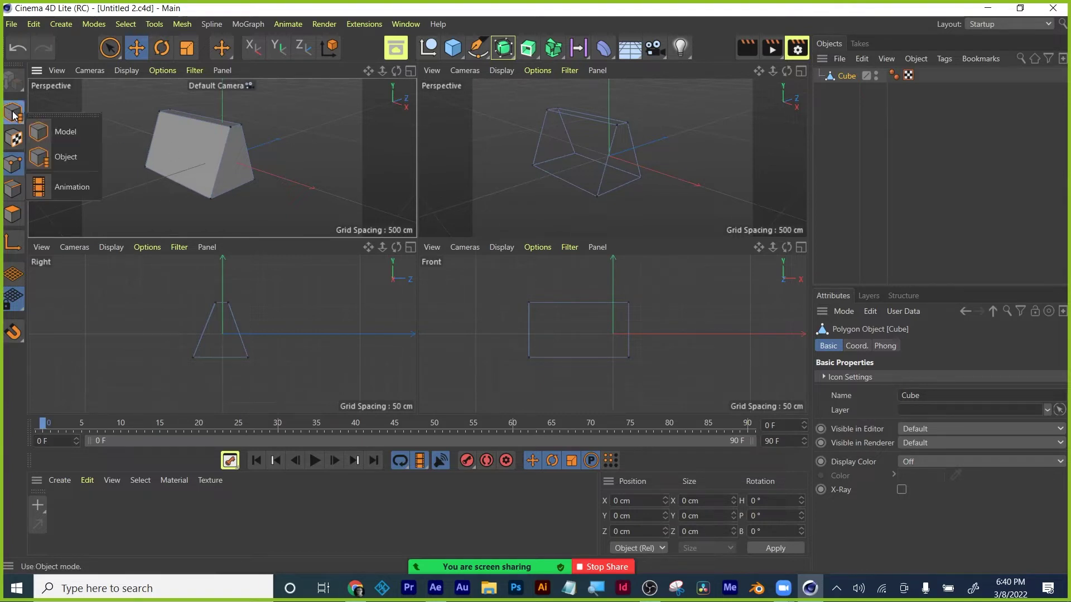
{"action": "left_click", "coordinate": [49, 131]}
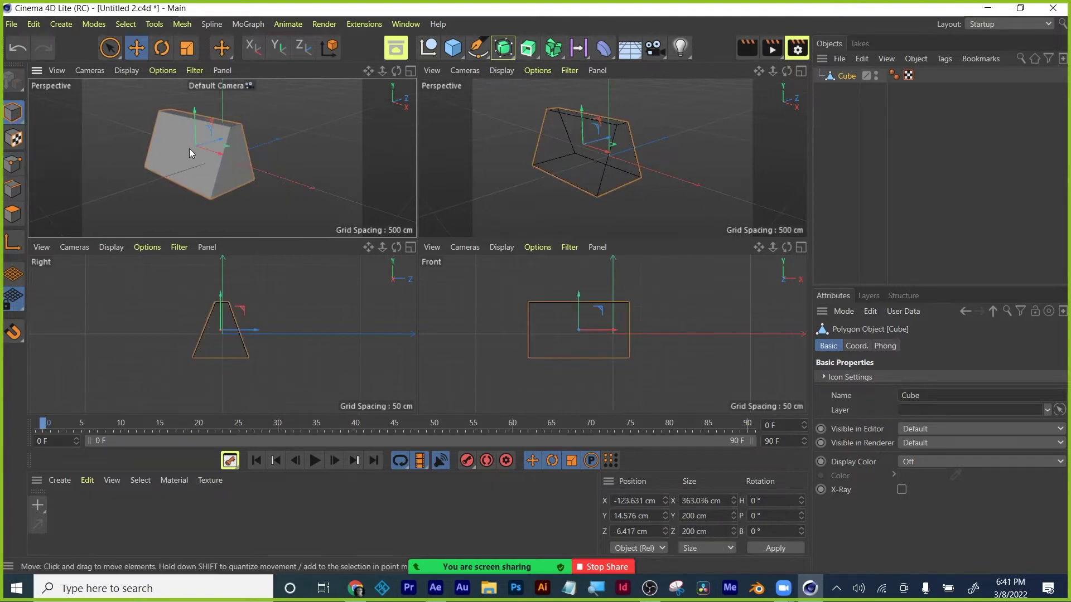
{"action": "key", "text": "x"}
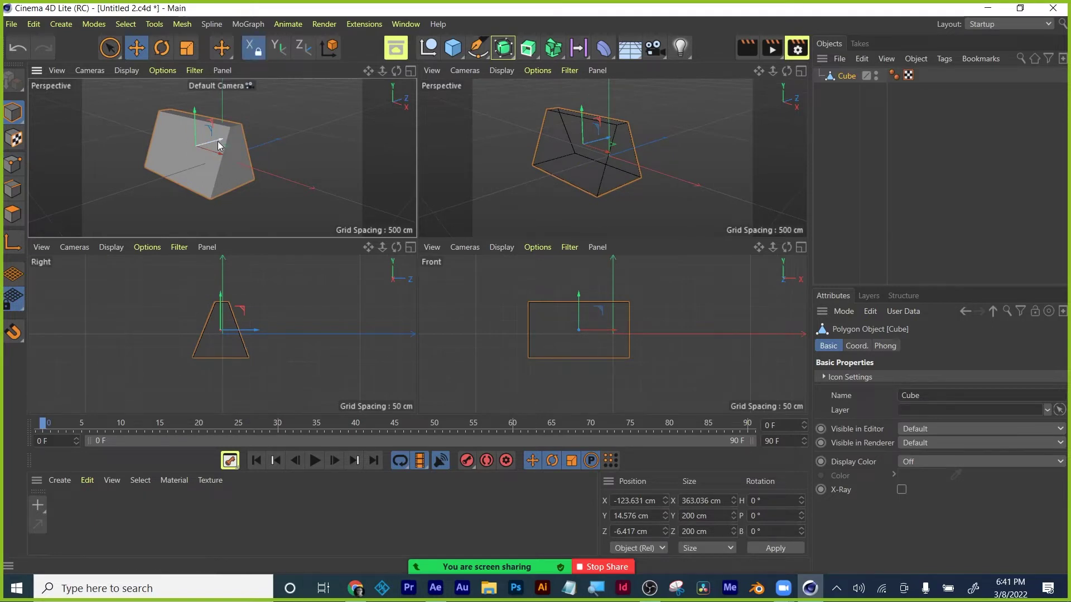
{"action": "key", "text": "Delete"}
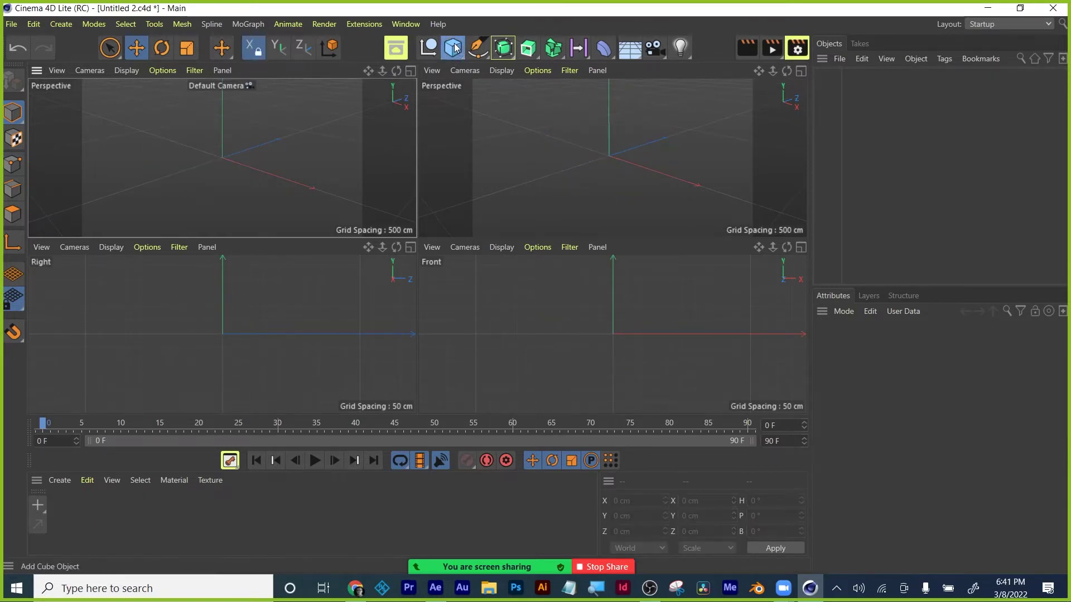
{"action": "left_click", "coordinate": [453, 47]}
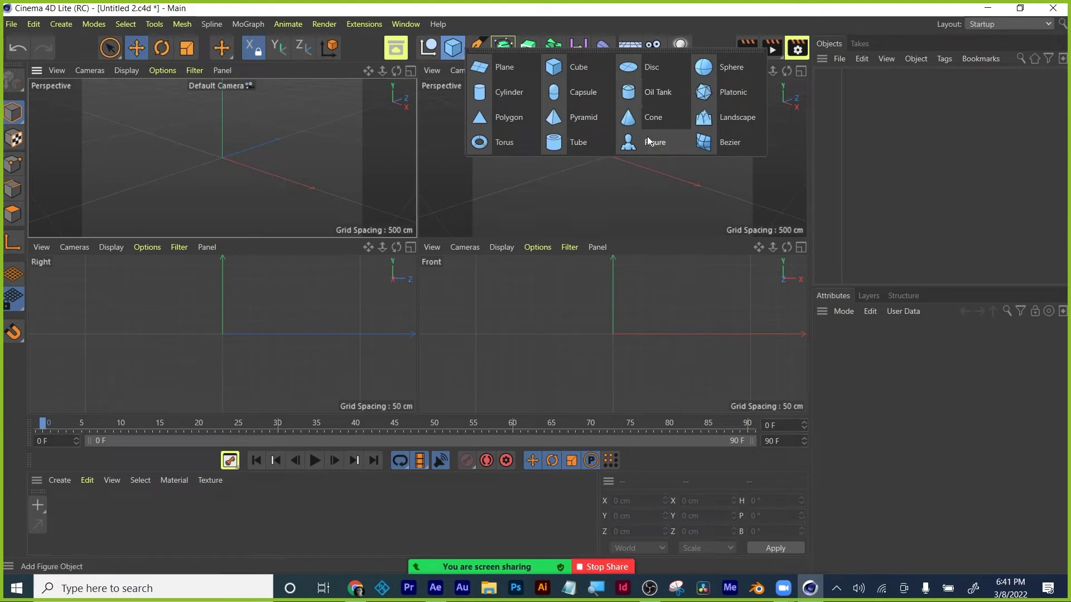
{"action": "left_click", "coordinate": [647, 116]}
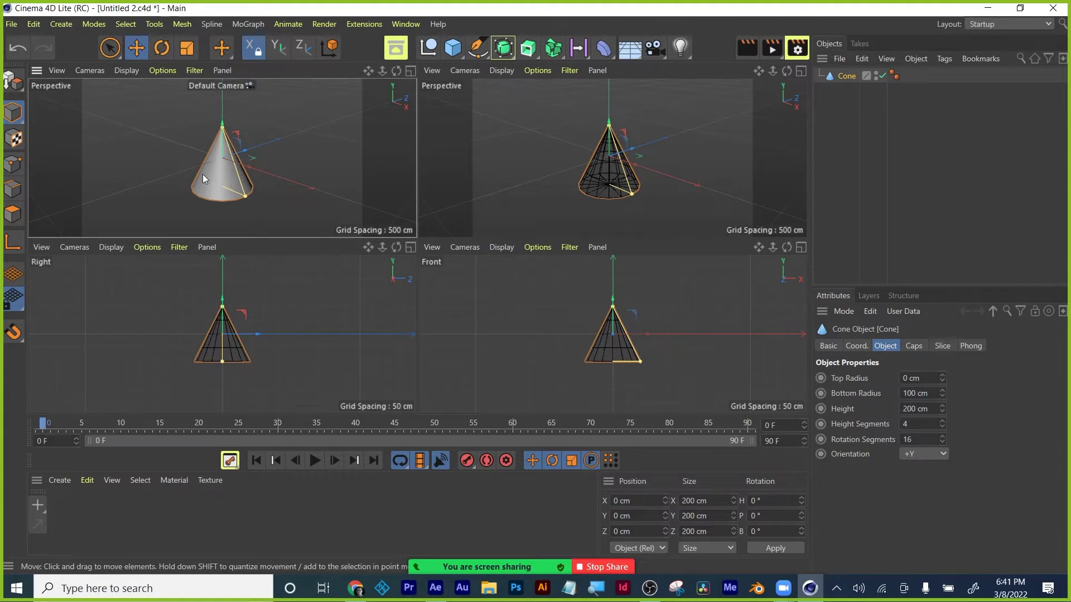
Move the cone left along X, trying and undoing rotations in the right view.
{"action": "left_click", "coordinate": [139, 52]}
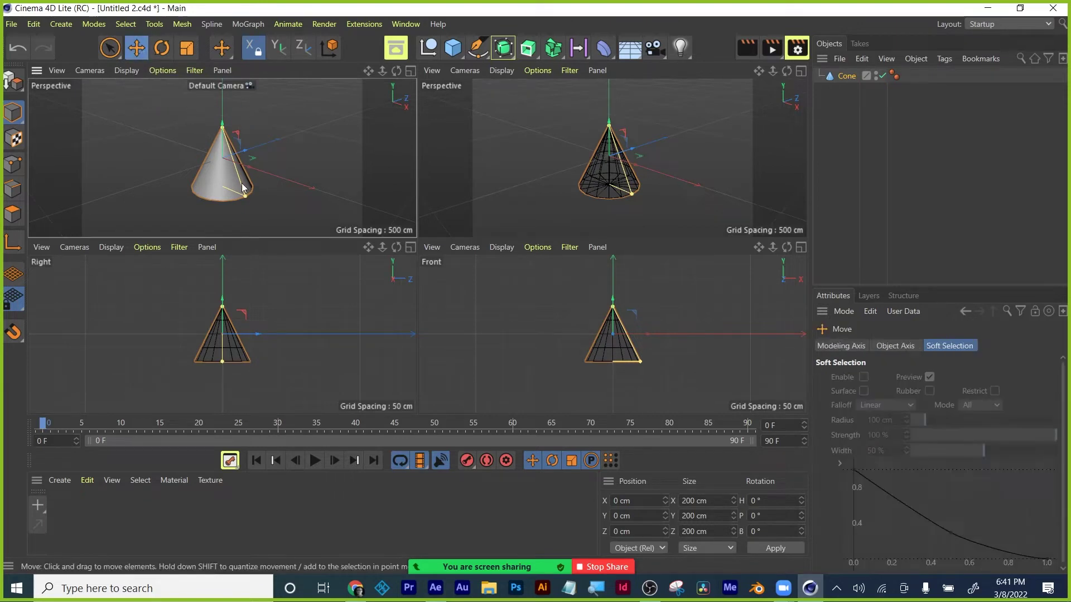
{"action": "left_click_drag", "start_coordinate": [230, 149], "coordinate": [204, 122]}
{"action": "key", "text": "r"}
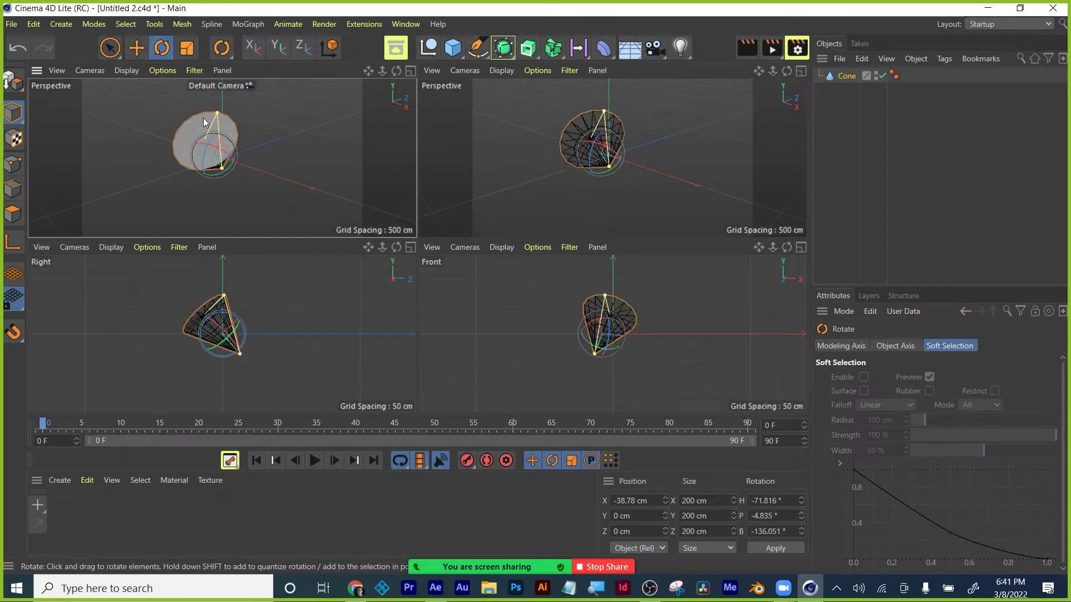
{"action": "key", "text": "ctrl+z"}
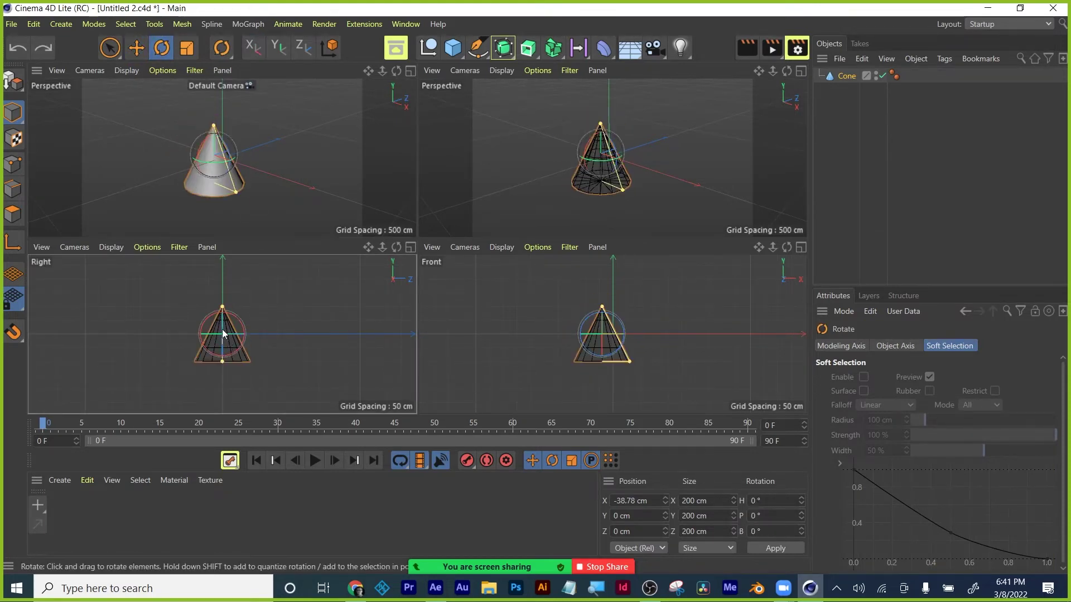
{"action": "mouse_move", "coordinate": [223, 334]}
{"action": "left_mouse_down"}
{"action": "mouse_move", "coordinate": [241, 333]}
{"action": "mouse_move", "coordinate": [227, 337]}
{"action": "left_mouse_up"}
{"action": "key", "text": "ctrl+z"}
Try tilting the cone in the front view, then undo the tilt.
{"action": "left_click", "coordinate": [574, 351]}
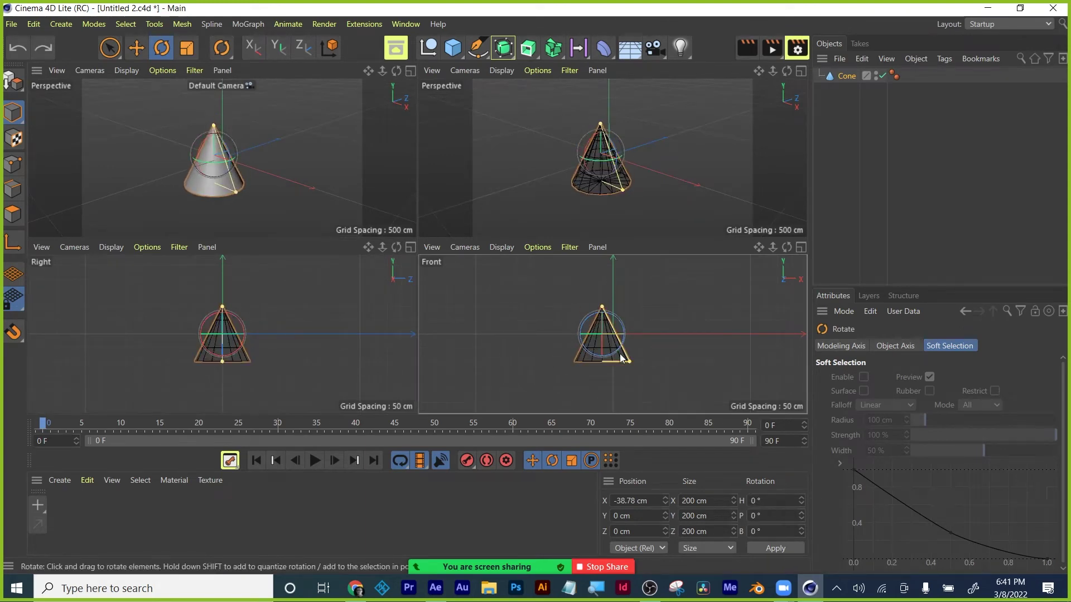
{"action": "left_click", "coordinate": [617, 320]}
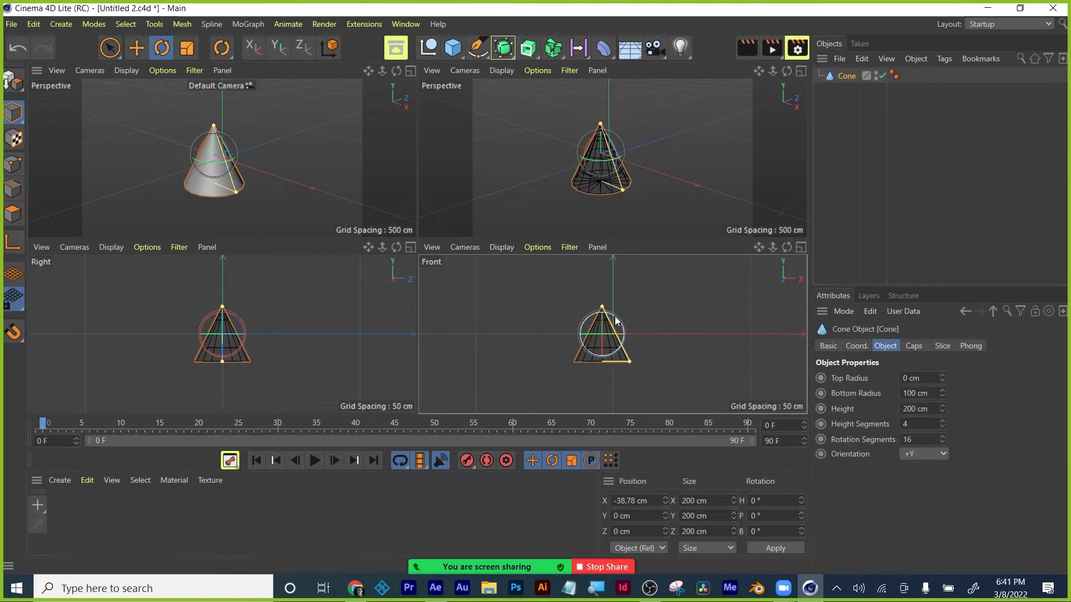
{"action": "left_click_drag", "start_coordinate": [617, 321], "coordinate": [637, 334]}
{"action": "key", "text": "ctrl+z"}
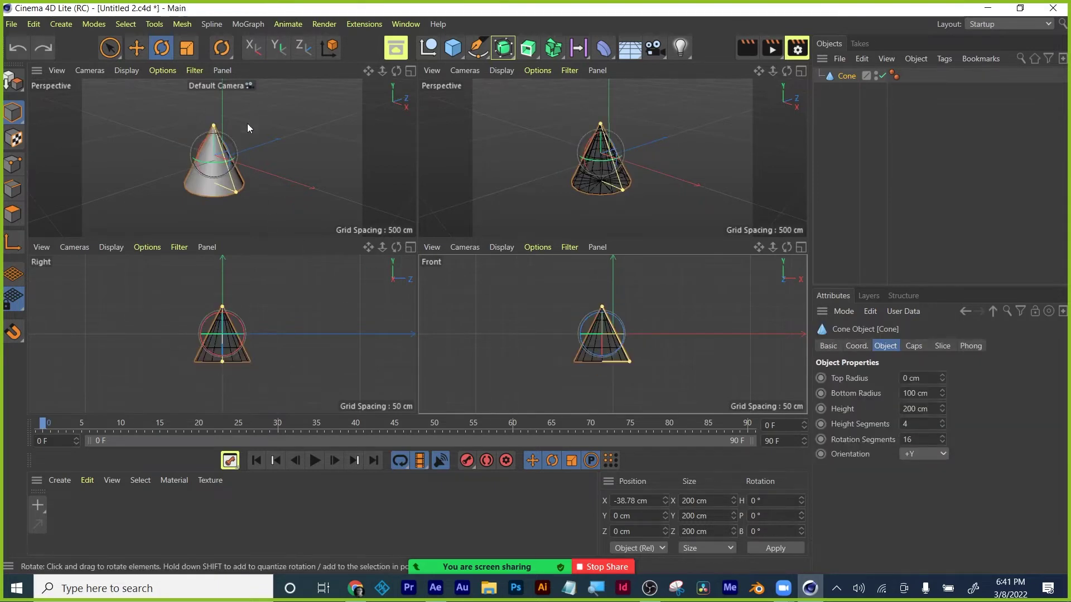
Scale the cone to about 326.5 cm and raise it slightly to Y 36.55 cm.
{"action": "left_click", "coordinate": [800, 72]}
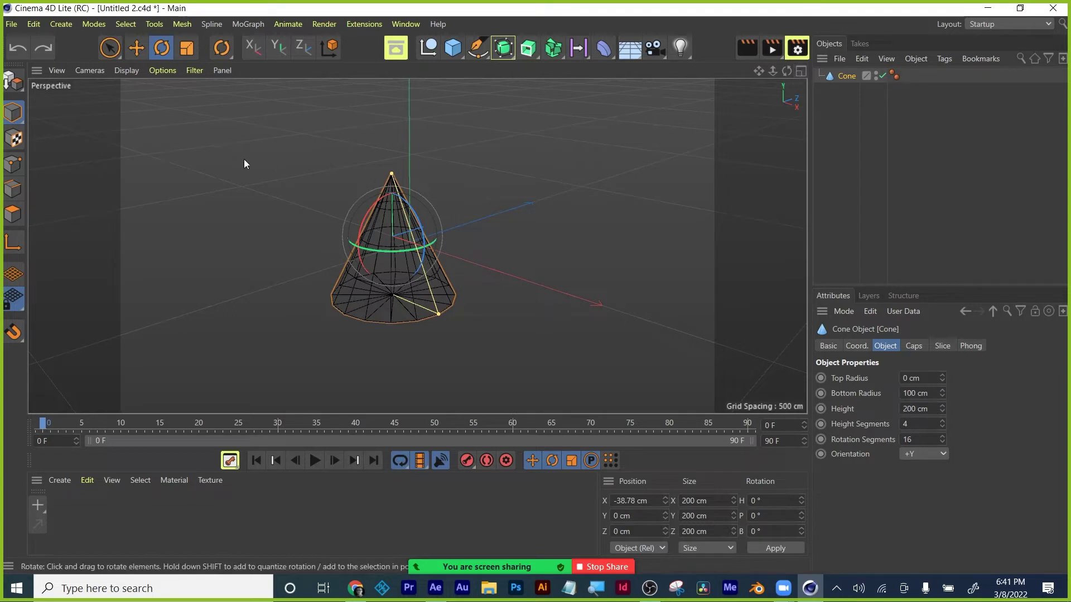
{"action": "left_click", "coordinate": [187, 52]}
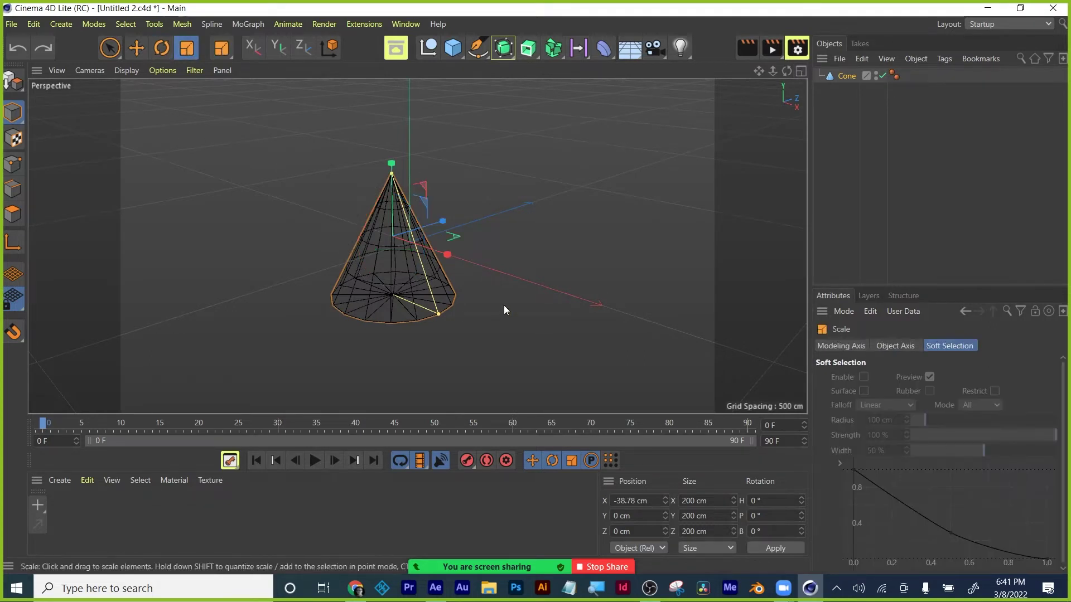
{"action": "left_click_drag", "start_coordinate": [446, 255], "coordinate": [484, 266]}
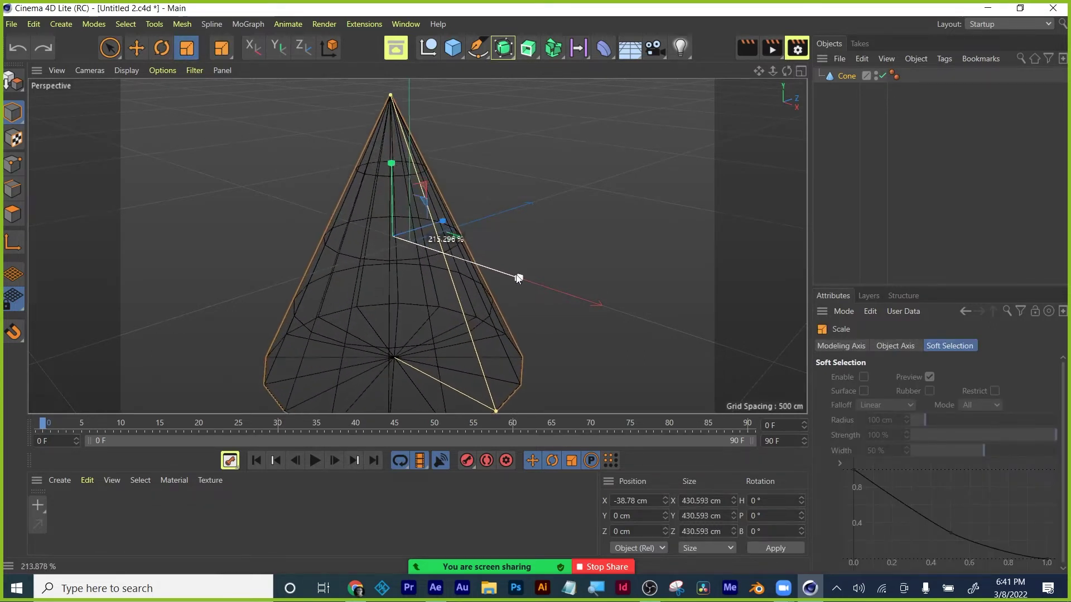
{"action": "left_click_drag", "start_coordinate": [505, 275], "coordinate": [459, 212]}
{"action": "left_click_drag", "start_coordinate": [595, 304], "coordinate": [621, 301]}
{"action": "key", "text": "e"}
{"action": "left_click_drag", "start_coordinate": [375, 218], "coordinate": [381, 206]}
{"action": "left_click", "coordinate": [774, 45]}
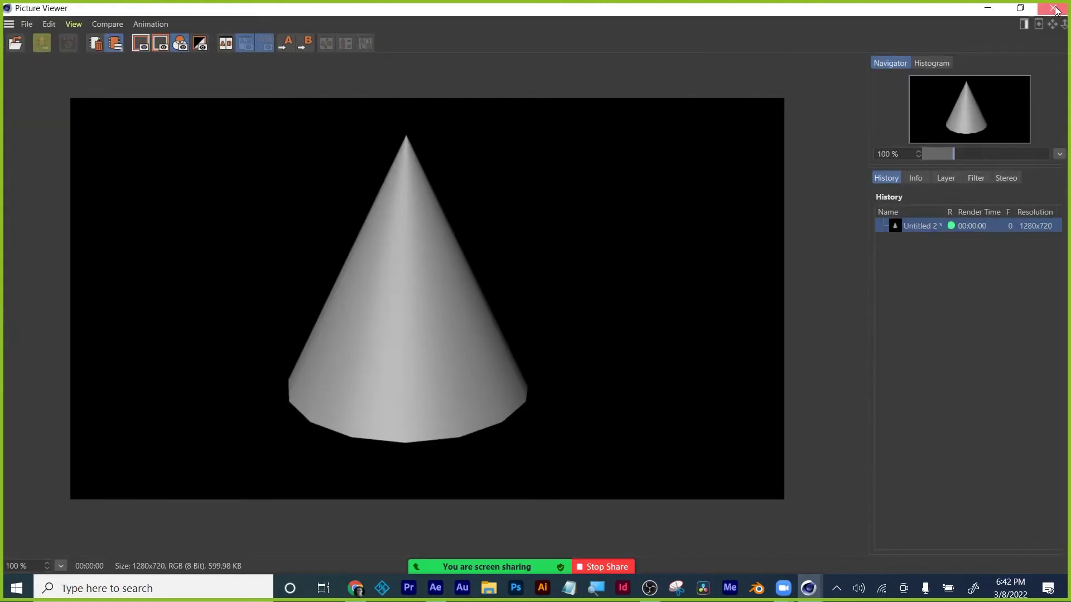
{"action": "left_click", "coordinate": [1052, 8]}
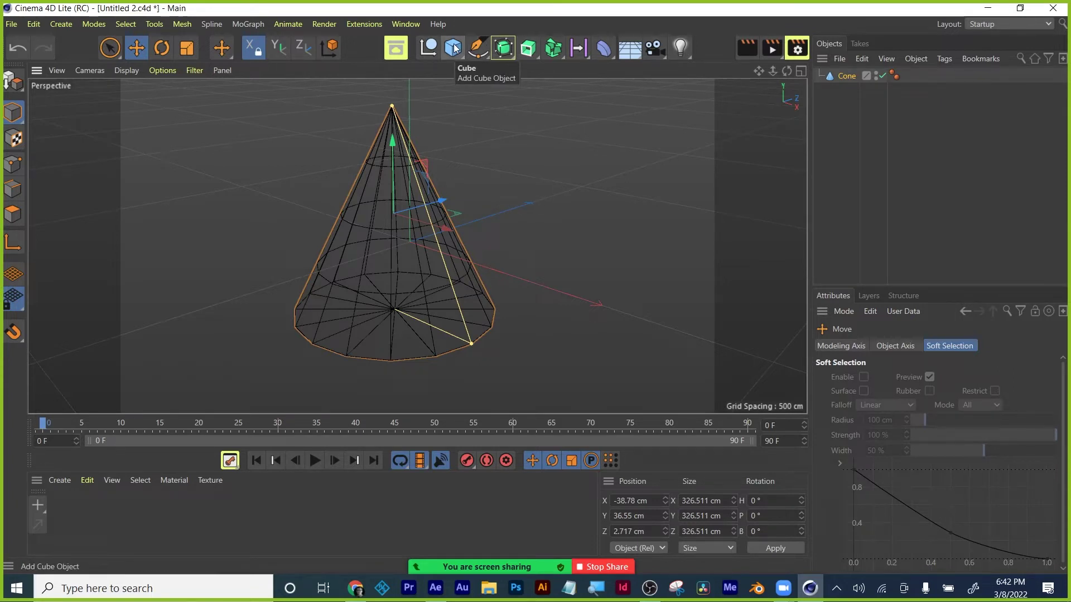
Add a Cube and lengthen its depth to 244.11 cm.
{"action": "left_click", "coordinate": [878, 136]}
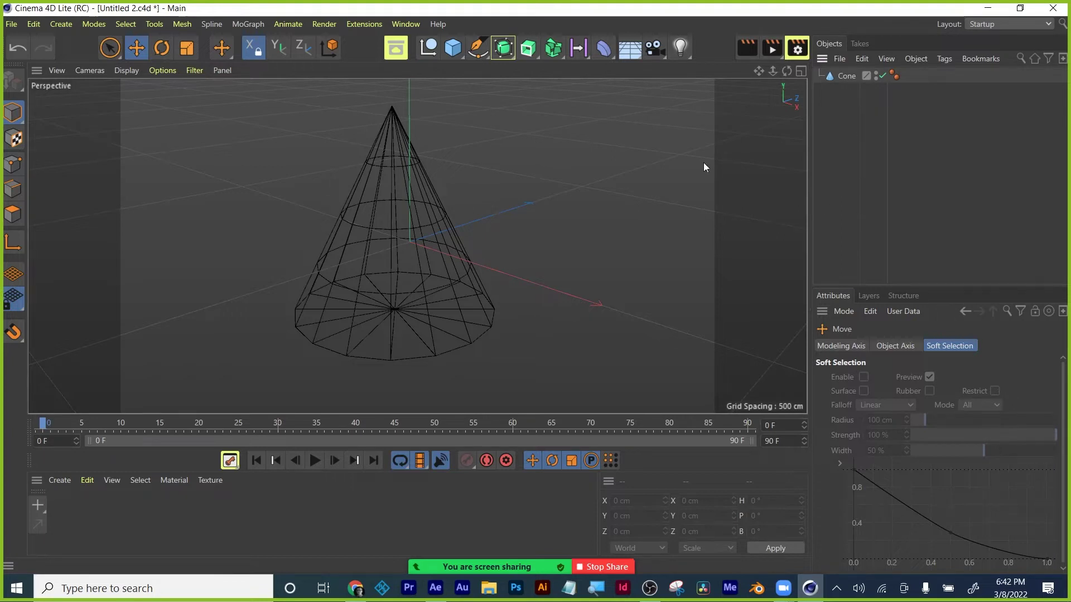
{"action": "left_click", "coordinate": [453, 47]}
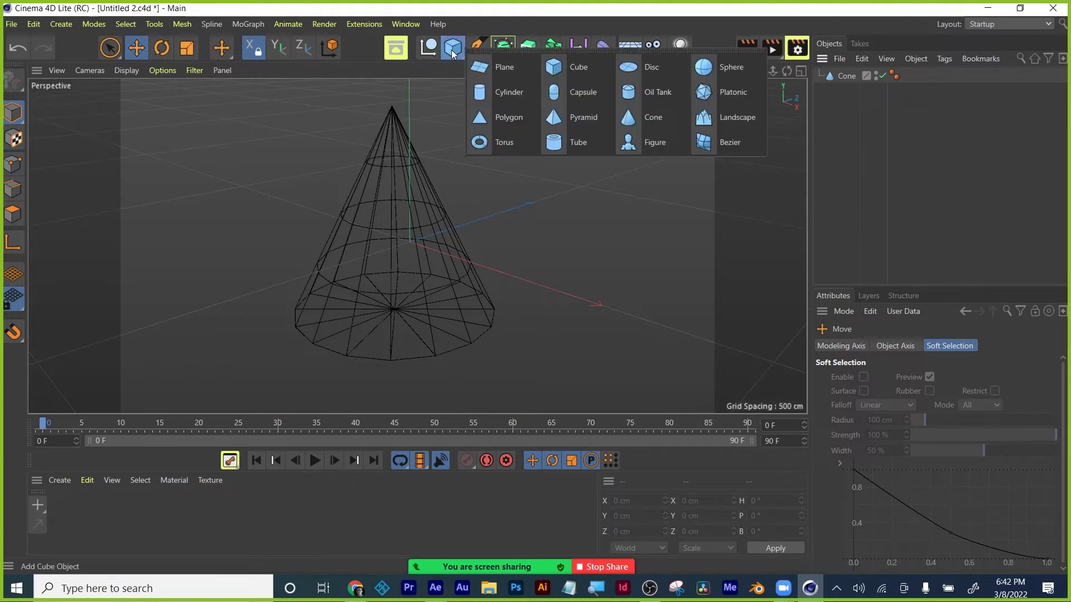
{"action": "left_click", "coordinate": [564, 67]}
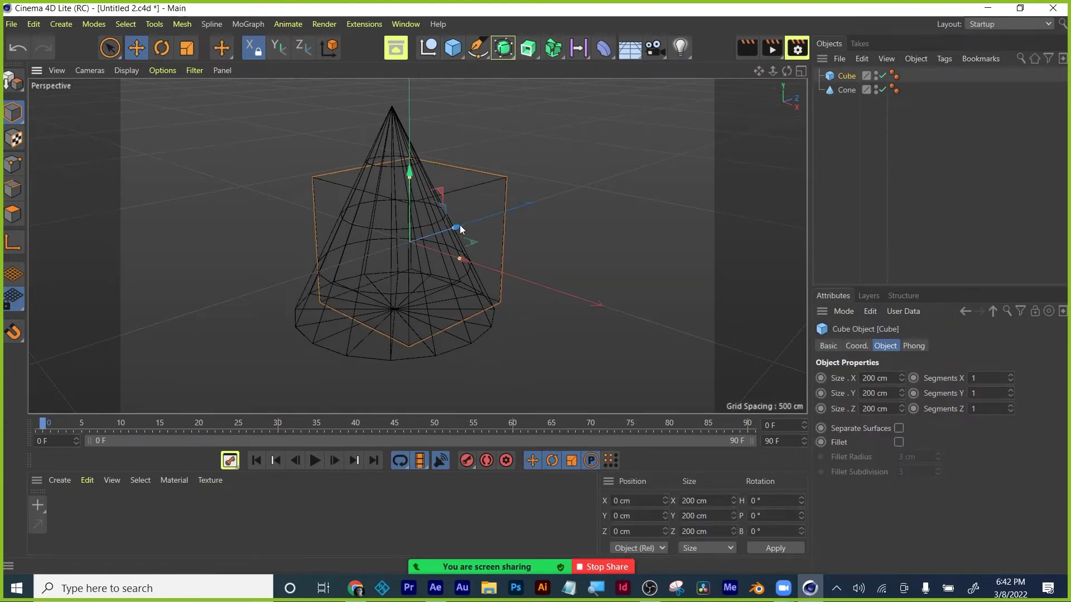
{"action": "left_click_drag", "start_coordinate": [465, 223], "coordinate": [647, 169]}
Switch the selection back and forth between the cone and the cube.
{"action": "left_click", "coordinate": [863, 162]}
{"action": "left_click", "coordinate": [847, 76]}
{"action": "left_click", "coordinate": [847, 90]}
{"action": "left_click", "coordinate": [847, 76]}
{"action": "left_click", "coordinate": [847, 90]}
{"action": "left_click", "coordinate": [847, 76]}
{"action": "left_click", "coordinate": [847, 91]}
{"action": "left_click", "coordinate": [593, 146]}
{"action": "left_click", "coordinate": [595, 151]}
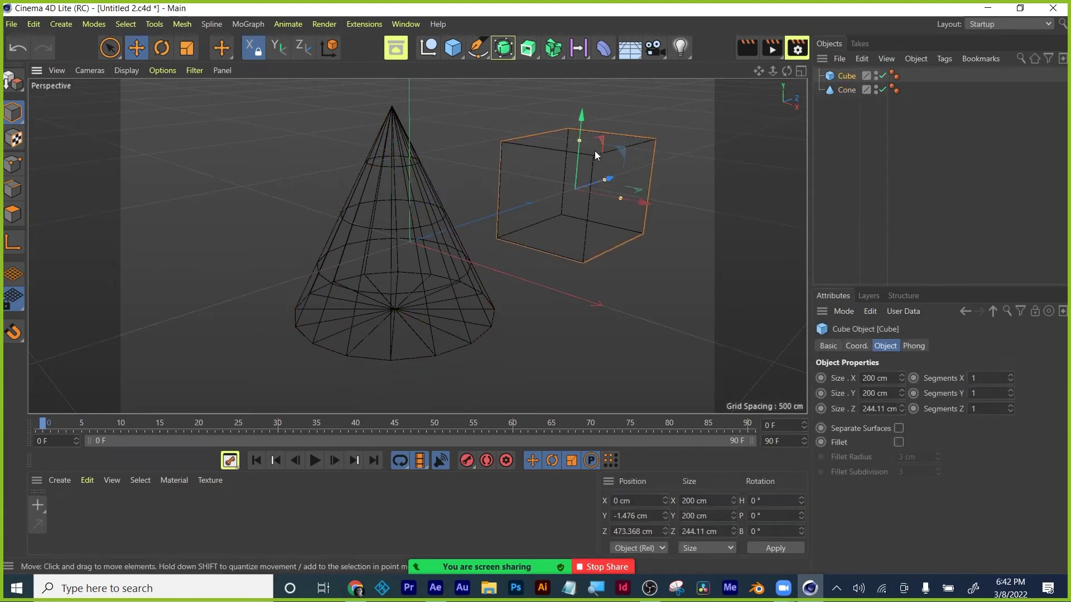
{"action": "left_click", "coordinate": [847, 90]}
{"action": "left_click", "coordinate": [846, 76]}
{"action": "left_click", "coordinate": [849, 90]}
{"action": "left_click", "coordinate": [849, 76]}
{"action": "left_click", "coordinate": [858, 146]}
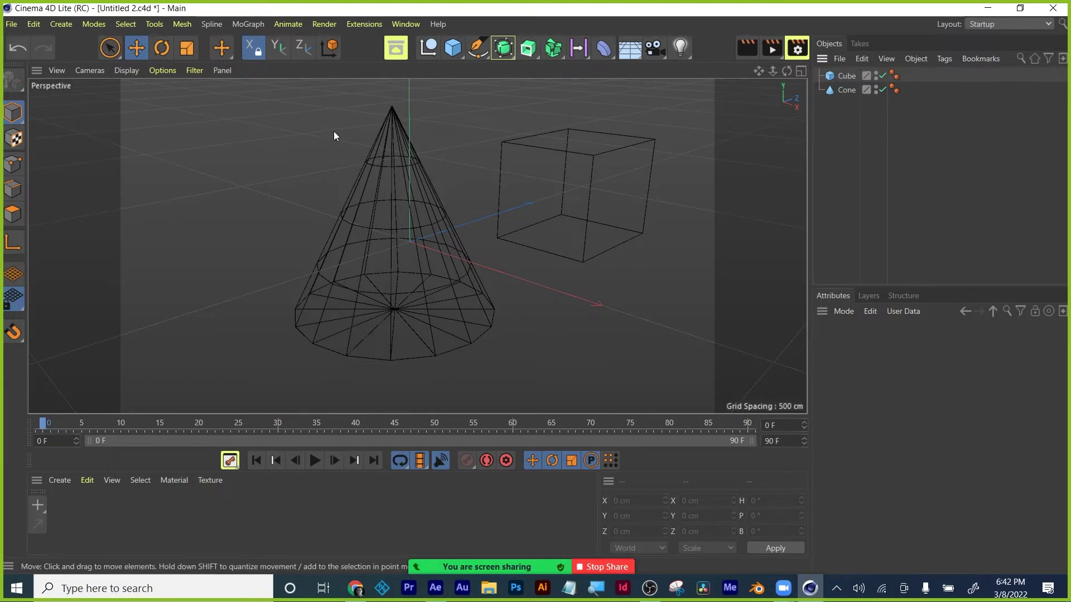
Set the cone's Top Radius to 0 cm, then reselect the cube.
{"action": "left_click", "coordinate": [846, 89]}
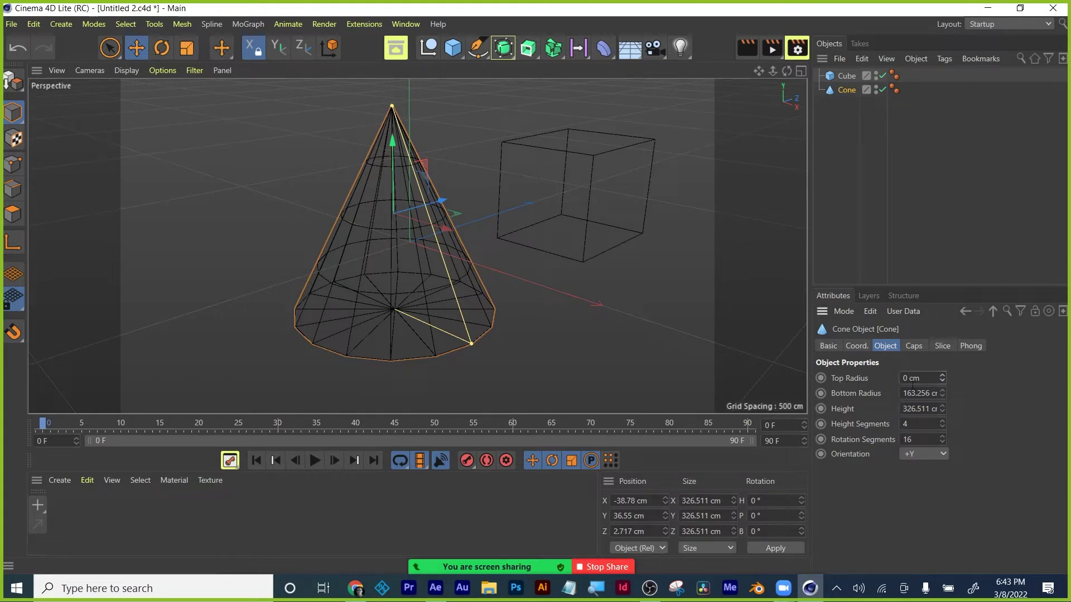
{"action": "left_click", "coordinate": [914, 378]}
{"action": "left_click_drag", "start_coordinate": [943, 378], "coordinate": [942, 378]}
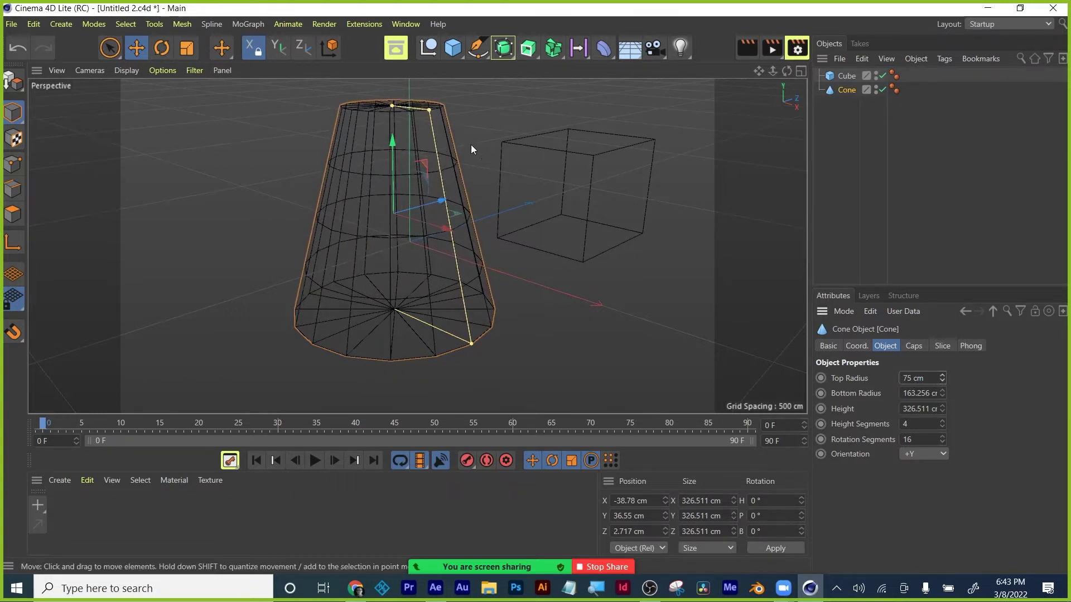
{"action": "left_click", "coordinate": [915, 379]}
{"action": "type", "text": "0"}
{"action": "key", "text": "Return"}
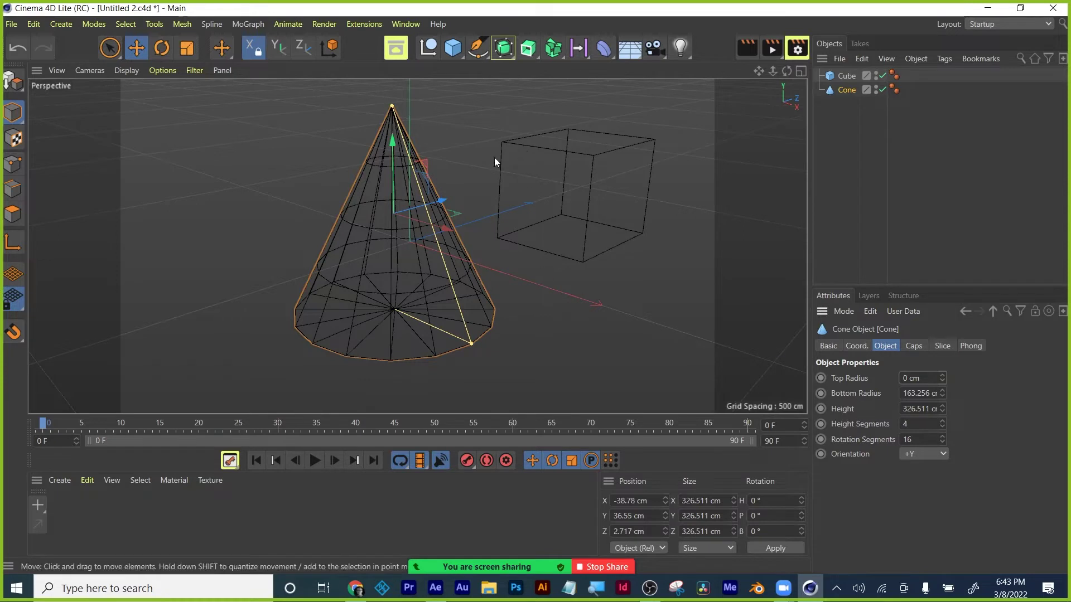
{"action": "left_click", "coordinate": [284, 254]}
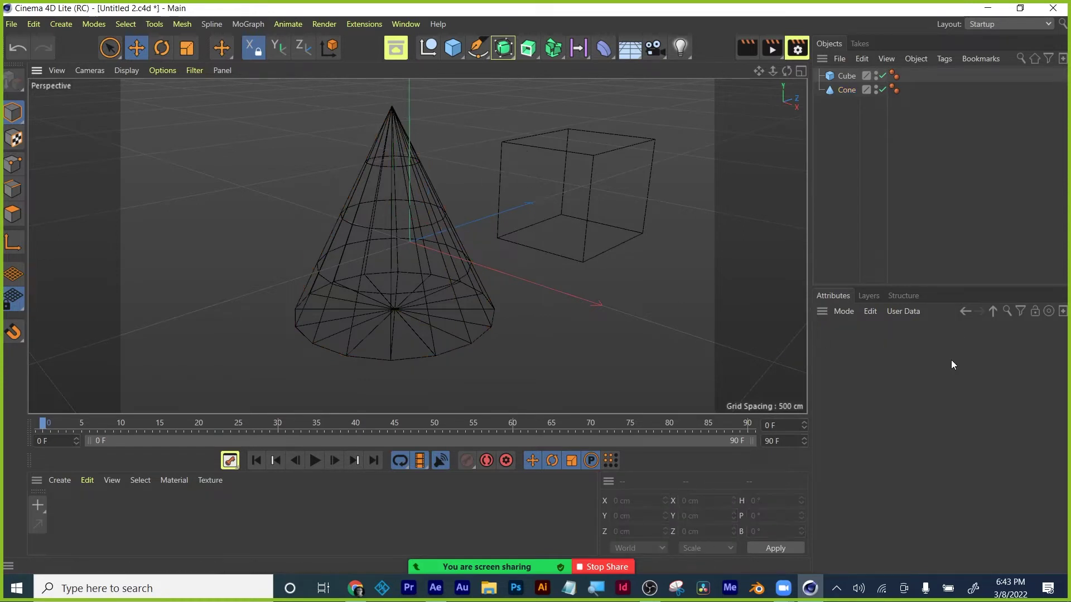
{"action": "left_click", "coordinate": [846, 90]}
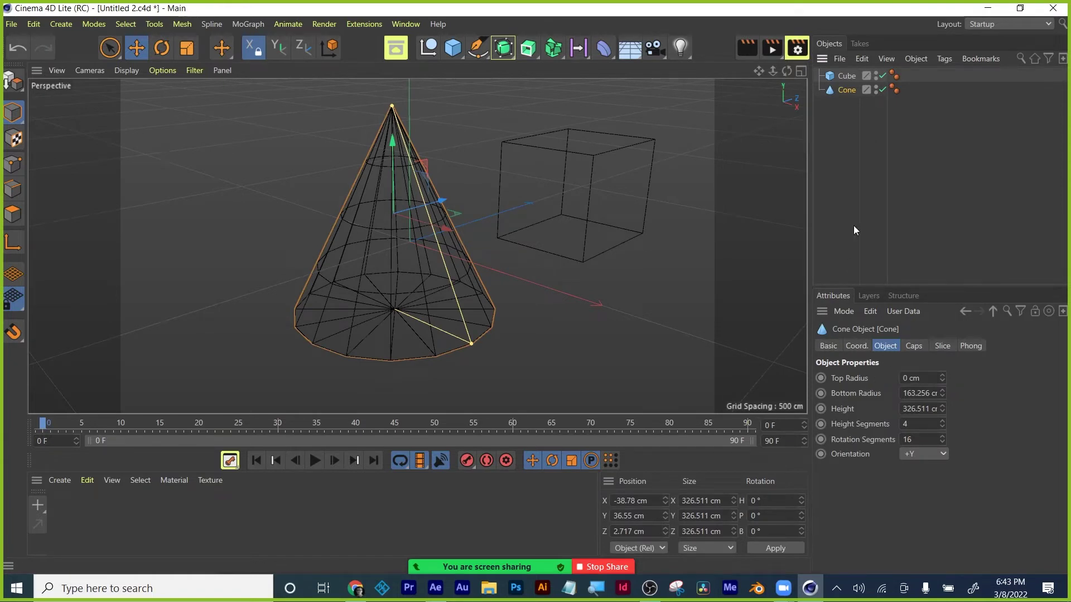
{"action": "left_click", "coordinate": [848, 78]}
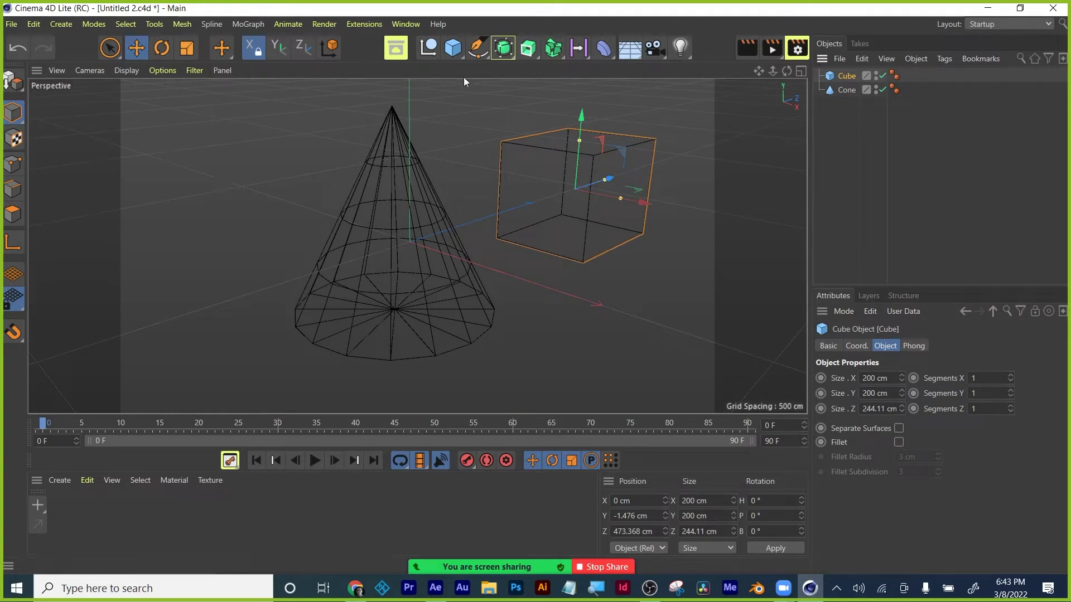
Add a 'Text' text spline and move the cone up and back away from it.
{"action": "left_click", "coordinate": [476, 51]}
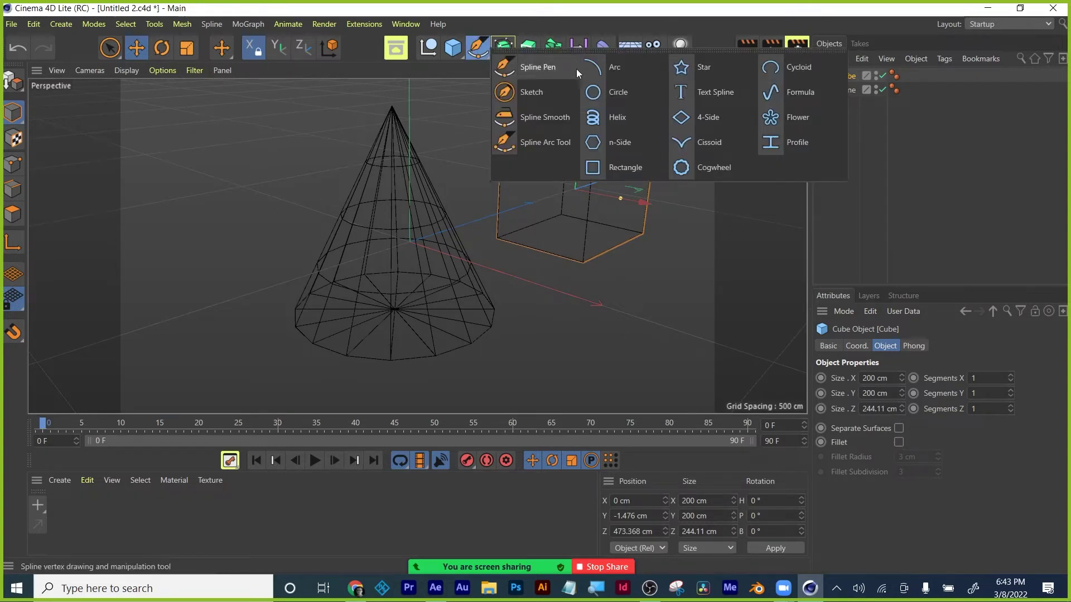
{"action": "left_click", "coordinate": [686, 90]}
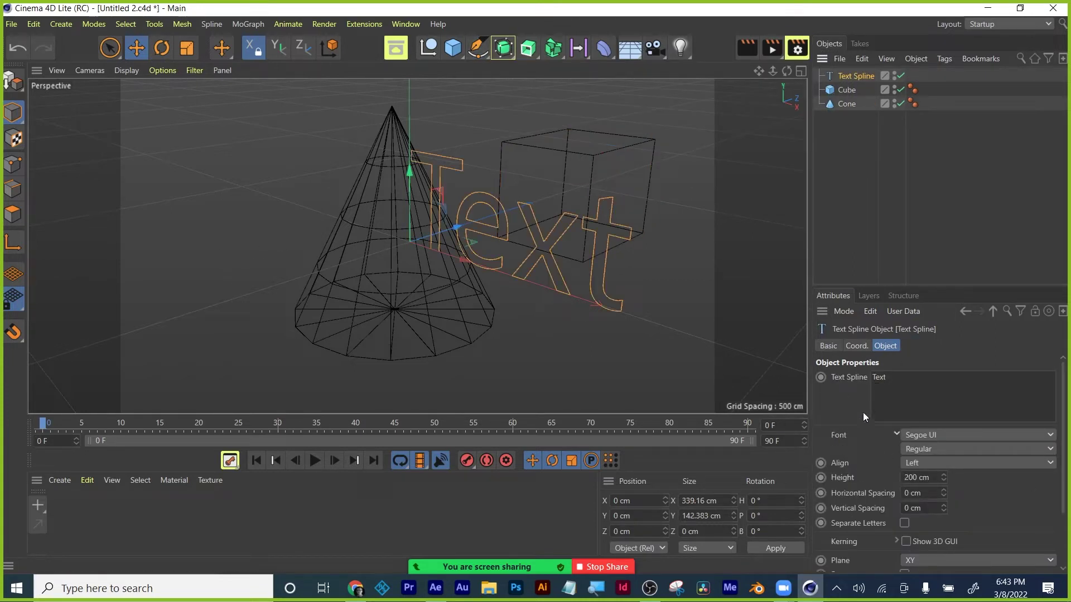
{"action": "left_click", "coordinate": [848, 90]}
{"action": "left_click", "coordinate": [848, 104]}
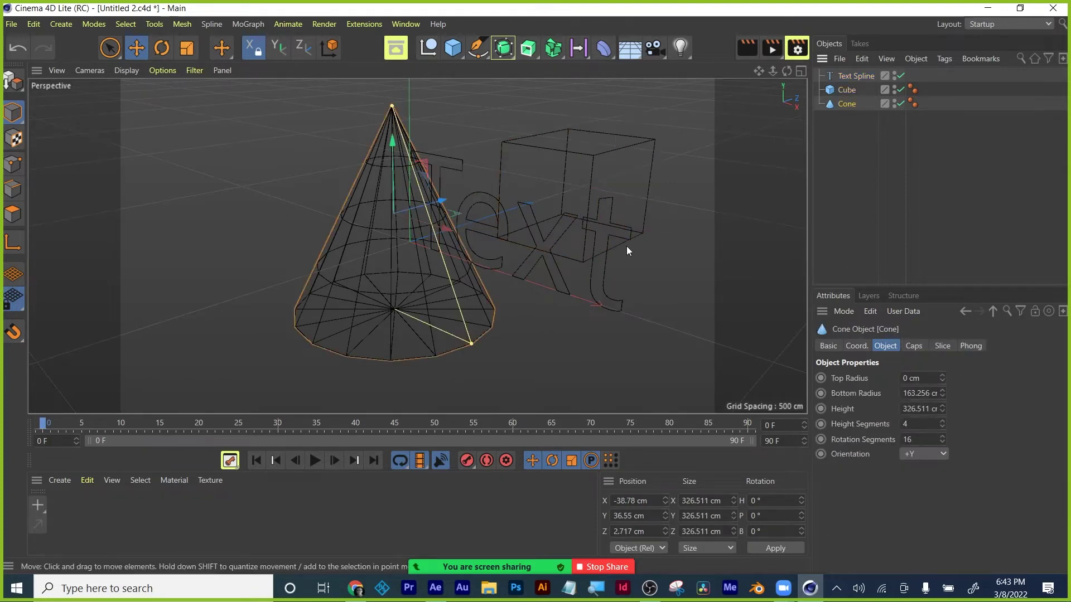
{"action": "left_click_drag", "start_coordinate": [598, 306], "coordinate": [550, 300]}
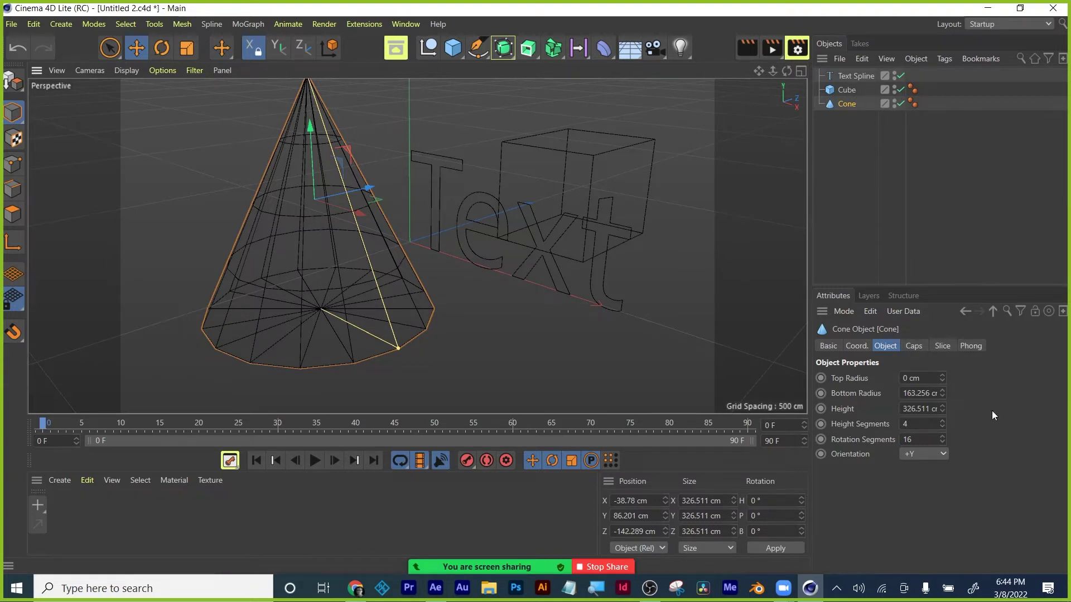
{"action": "left_click", "coordinate": [847, 90]}
{"action": "left_click", "coordinate": [849, 77]}
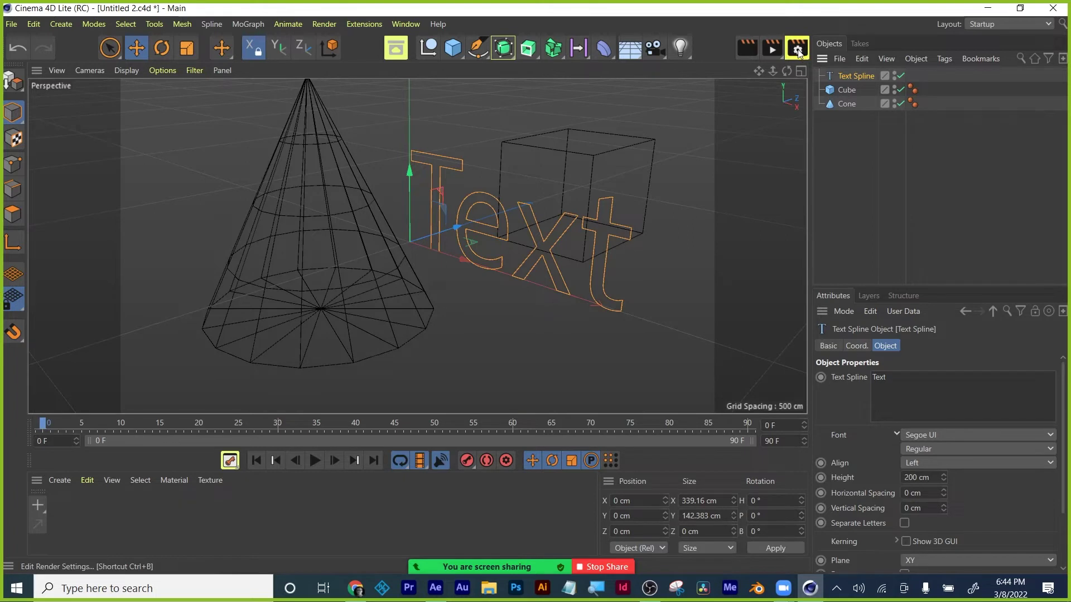
Set the Render Settings output Width to 1920 and Height to 1080.
{"action": "left_click", "coordinate": [747, 49]}
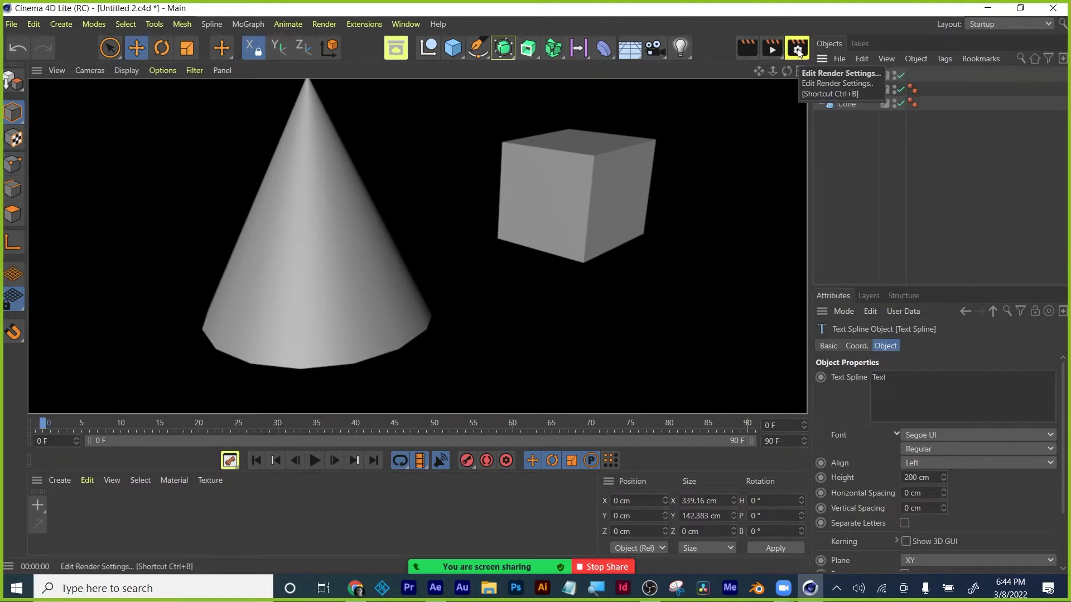
{"action": "left_click", "coordinate": [798, 49]}
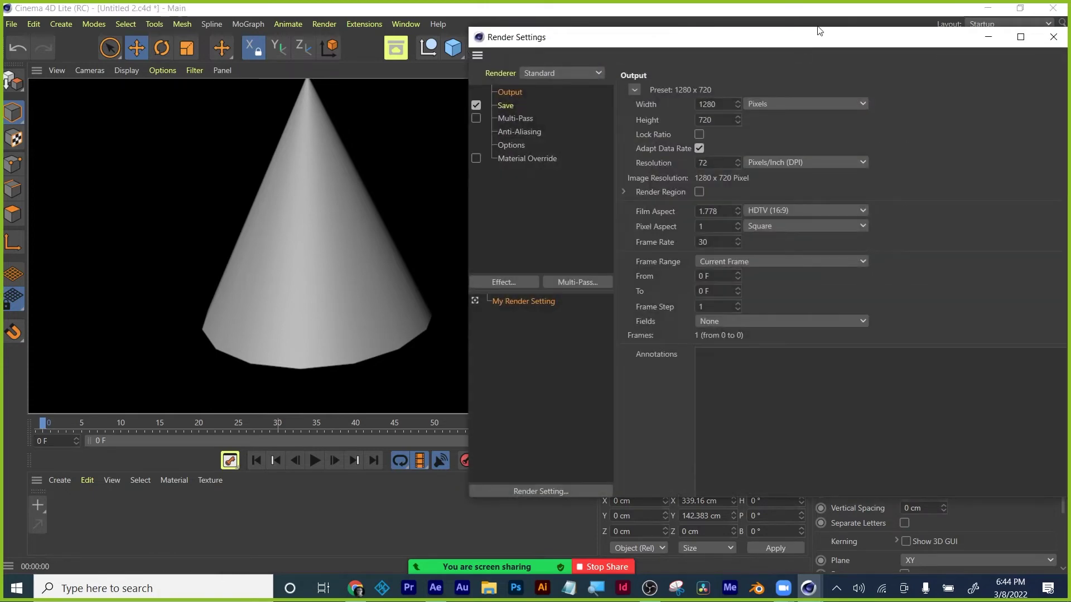
{"action": "left_click_drag", "start_coordinate": [814, 41], "coordinate": [520, 43]}
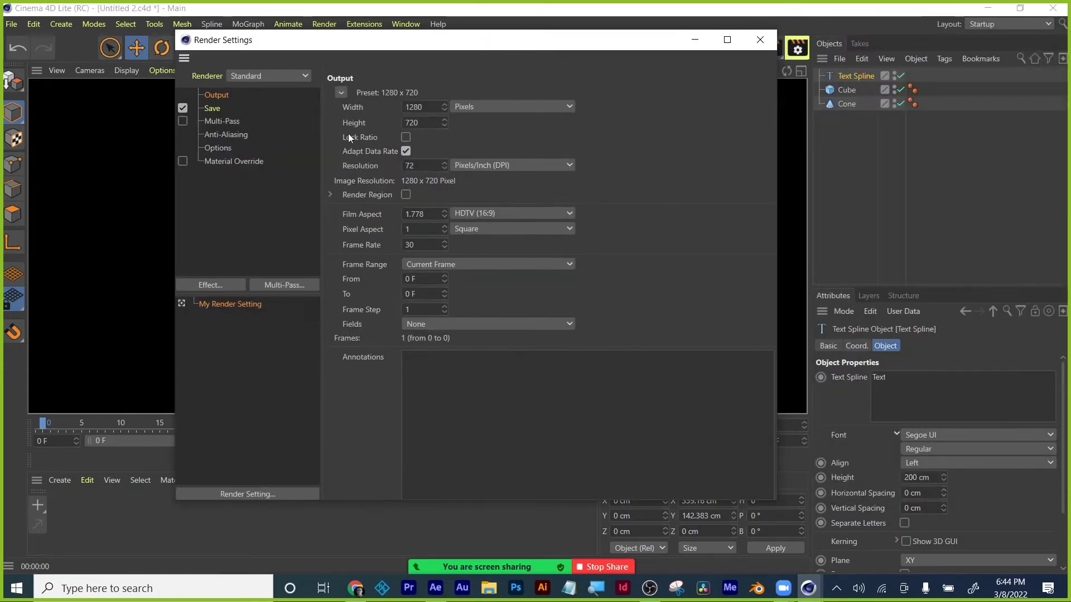
{"action": "double_click", "coordinate": [432, 106]}
{"action": "type", "text": "1920"}
{"action": "key", "text": "Tab"}
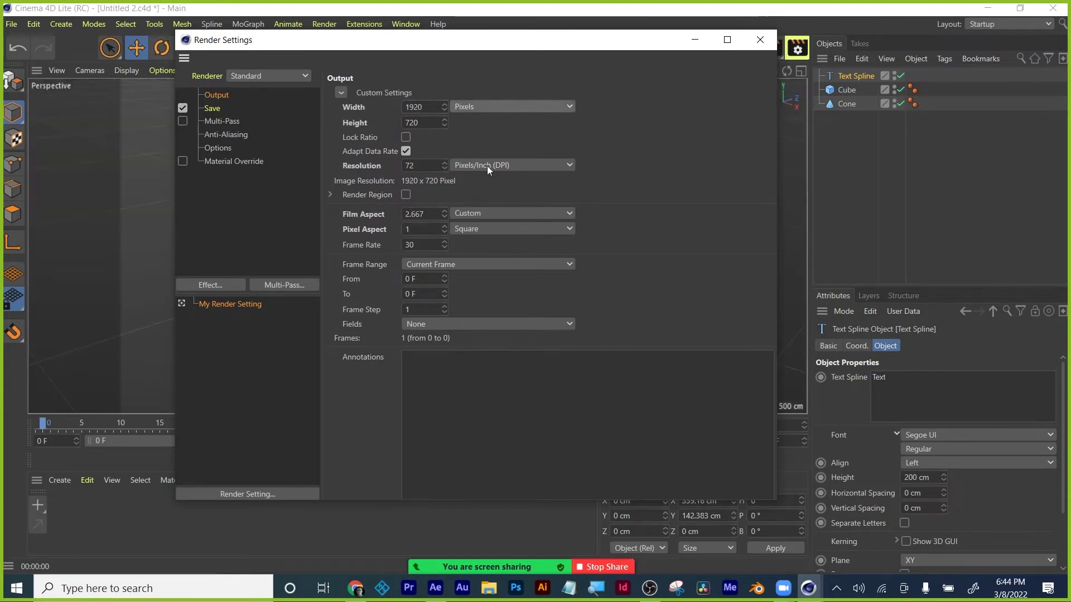
{"action": "type", "text": "1080"}
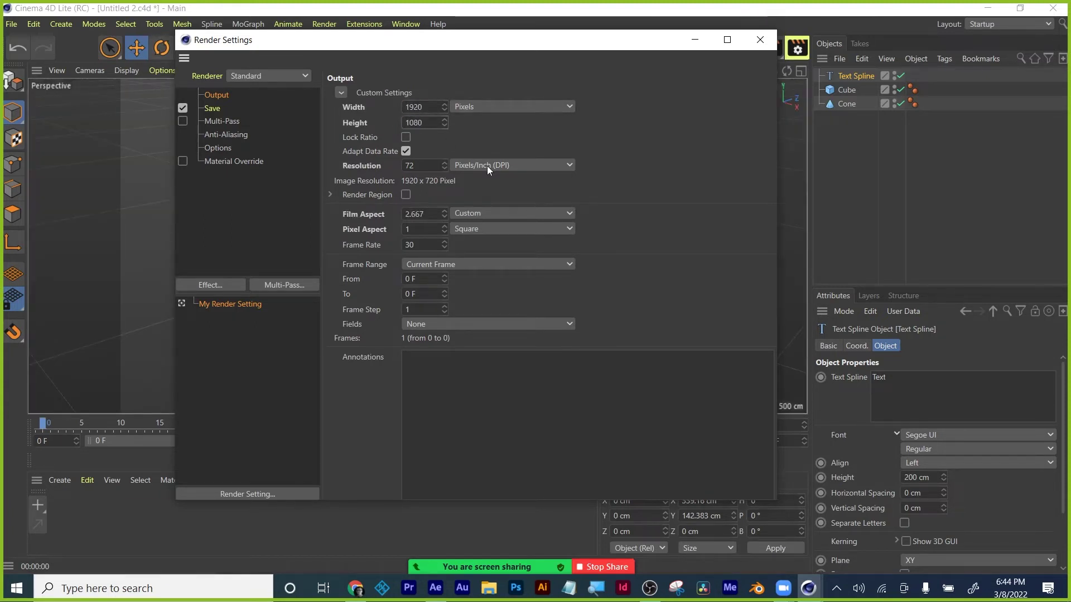
{"action": "key", "text": "Return"}
{"action": "left_click", "coordinate": [764, 42]}
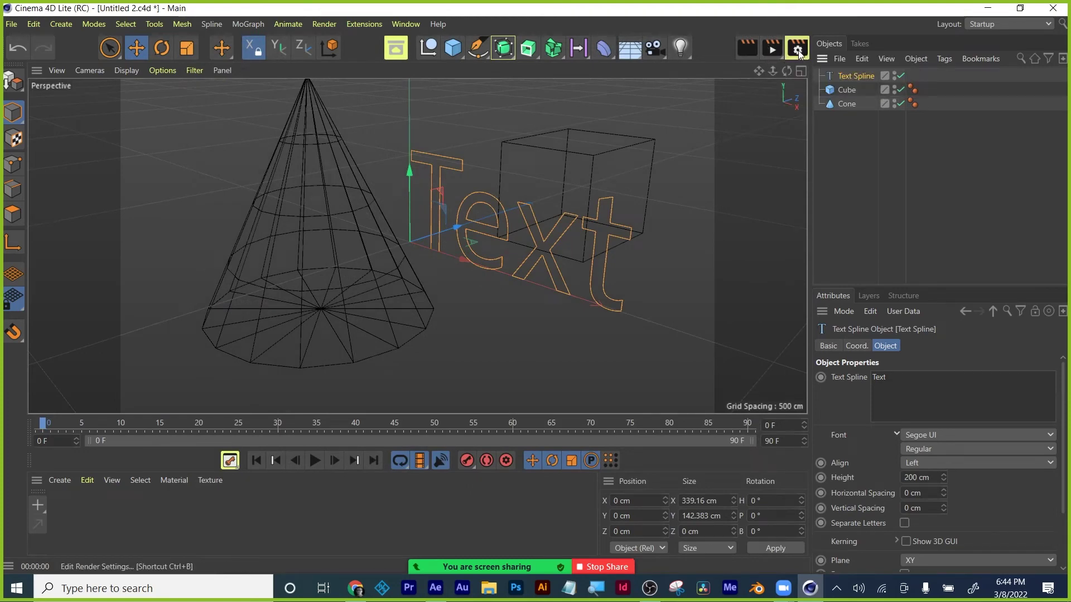
Render a 1920×1080 still of the cone and cube, close it, and deselect the text.
{"action": "left_click", "coordinate": [752, 51]}
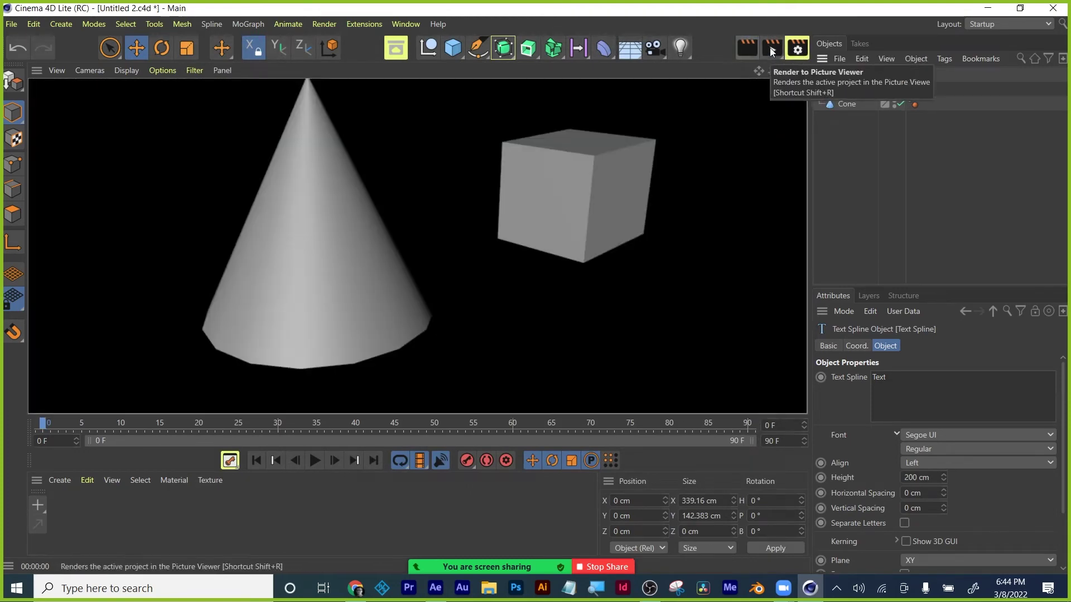
{"action": "left_click", "coordinate": [771, 48]}
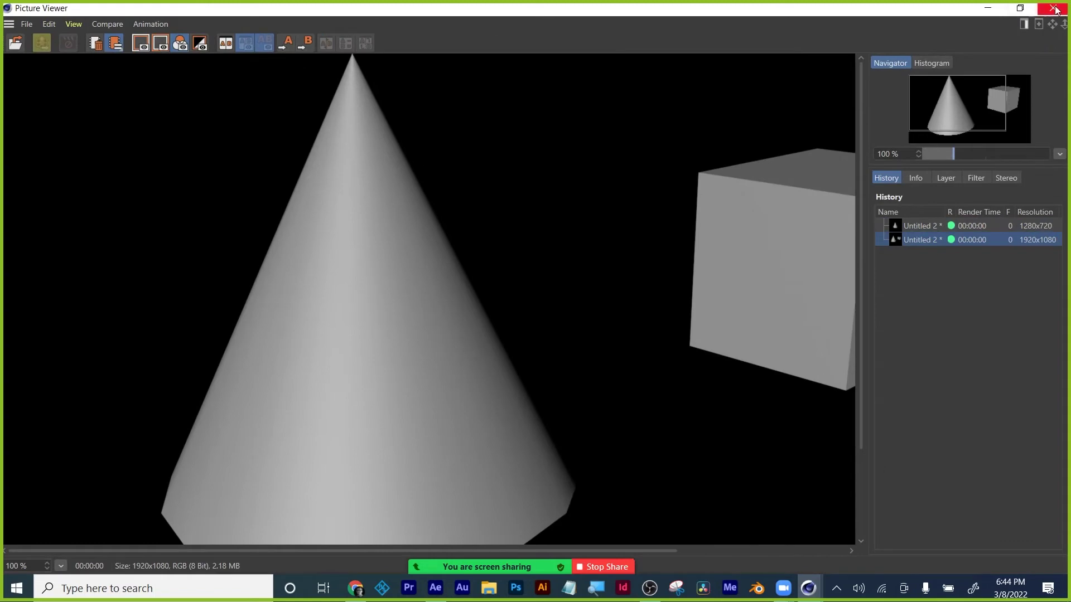
{"action": "left_click", "coordinate": [1053, 9]}
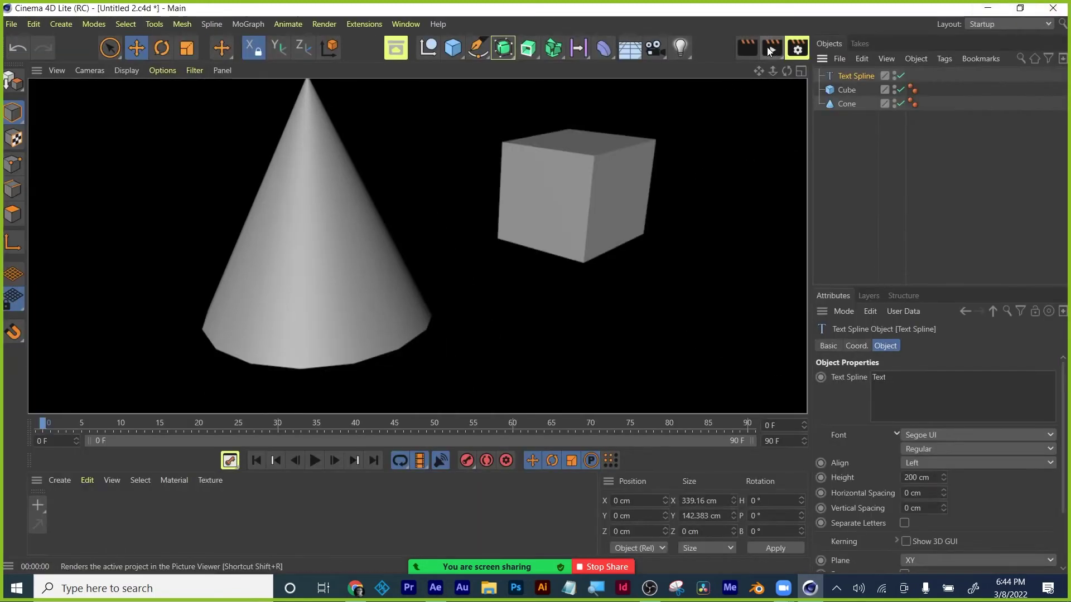
{"action": "left_click", "coordinate": [725, 202]}
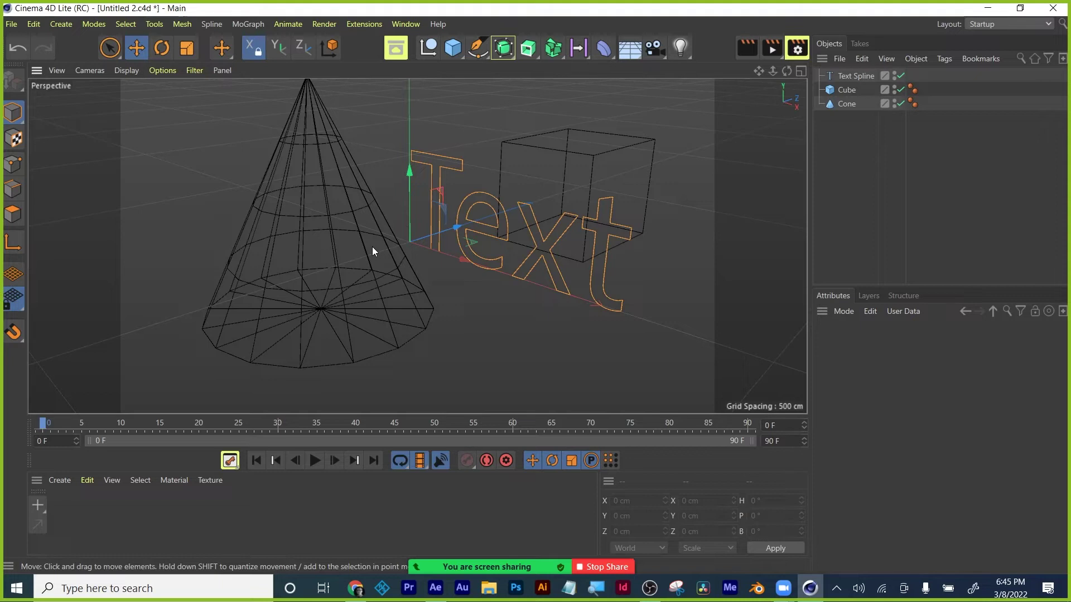
Lower the cone slightly, then tilt it onto its side with the Rotate tool.
{"action": "left_click", "coordinate": [347, 252]}
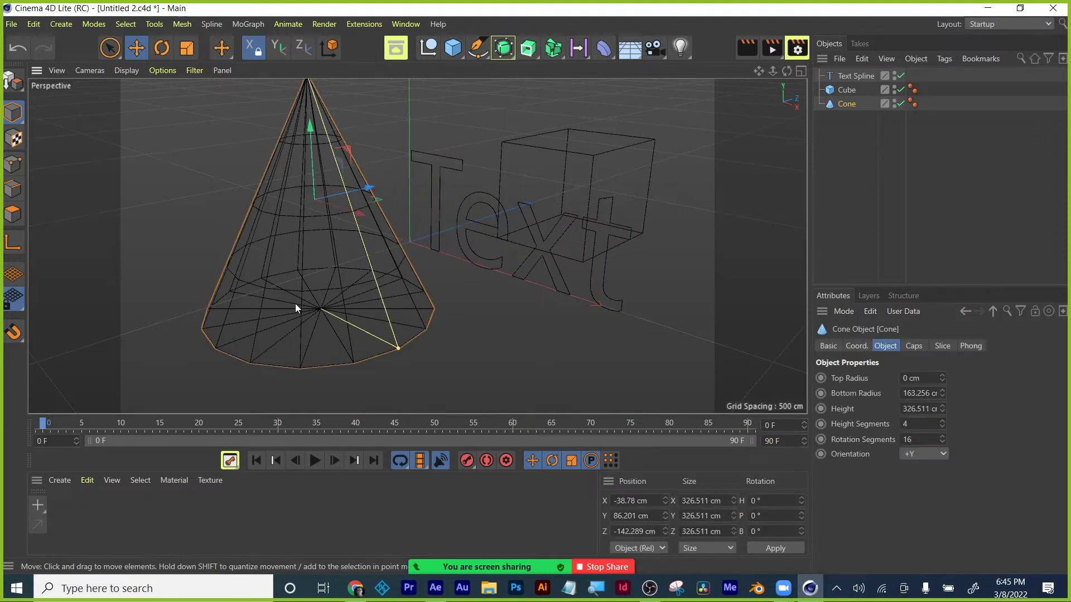
{"action": "left_click_drag", "start_coordinate": [393, 343], "coordinate": [368, 353]}
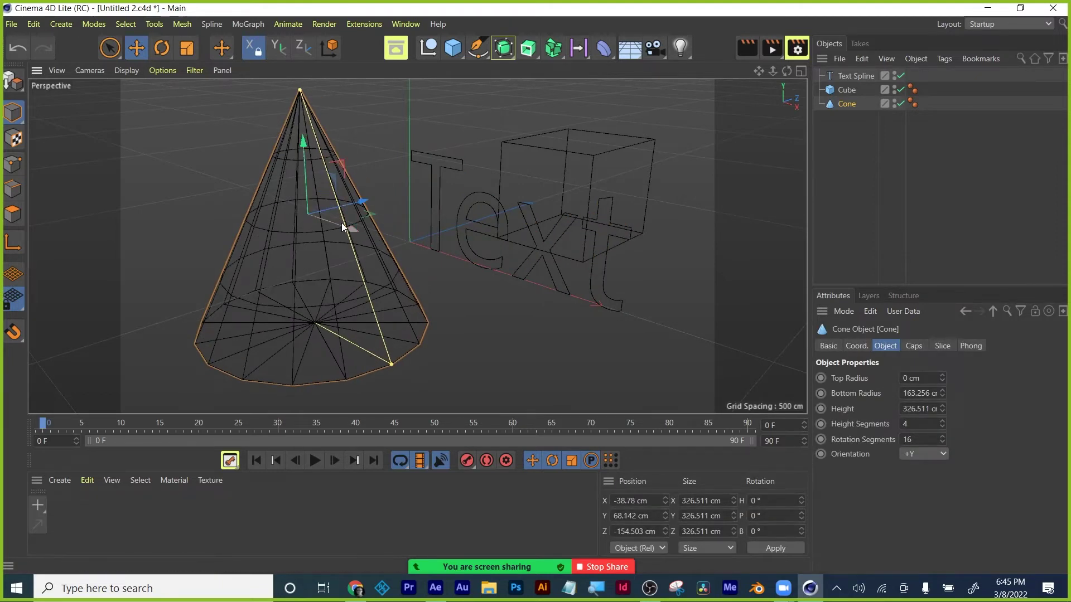
{"action": "left_click", "coordinate": [161, 49]}
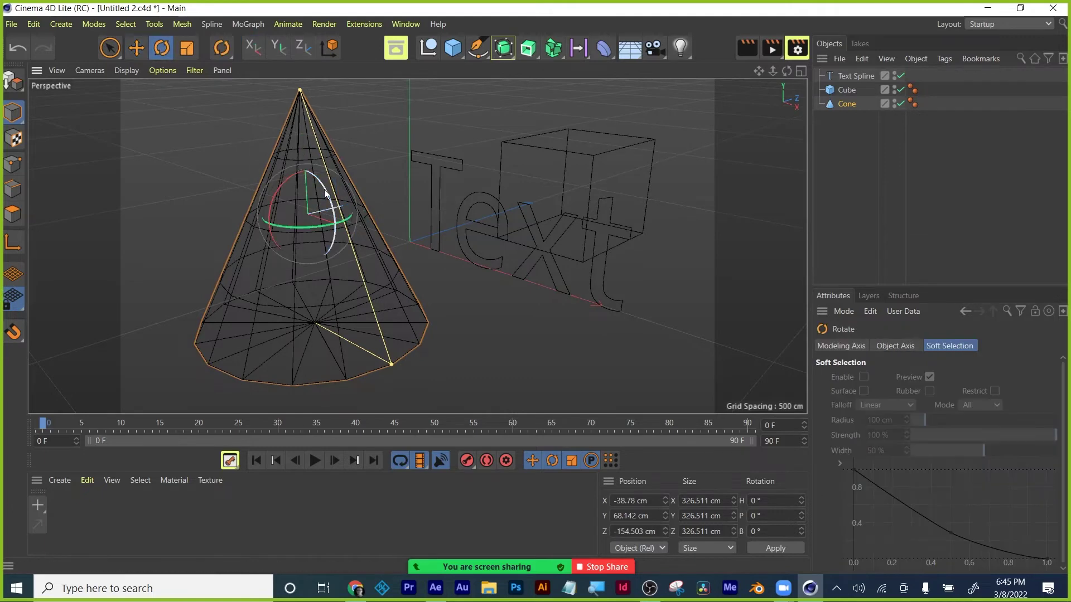
{"action": "left_click_drag", "start_coordinate": [323, 189], "coordinate": [363, 285]}
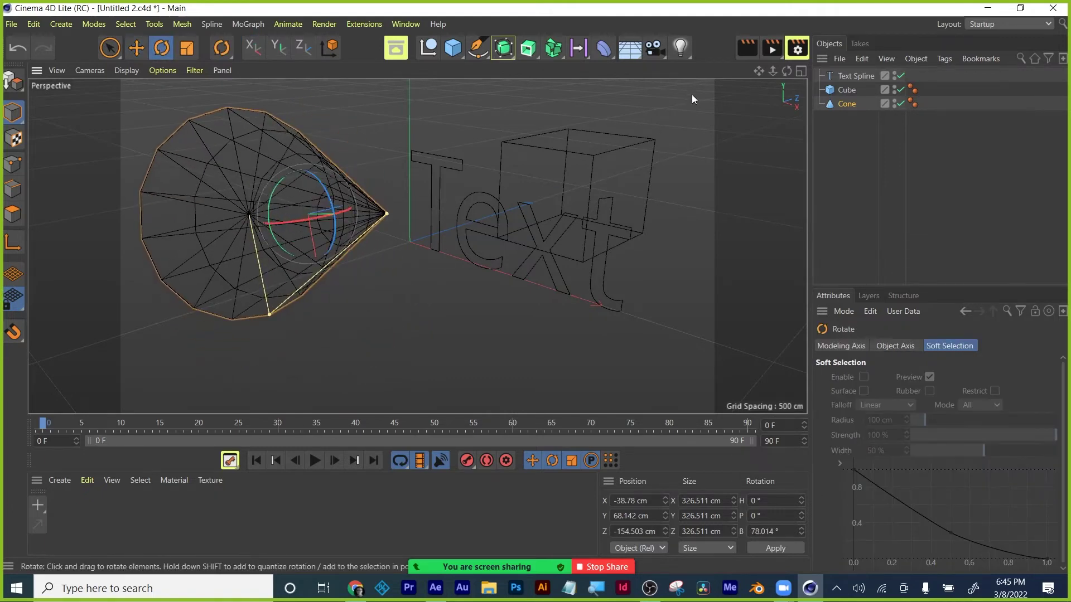
Preview the tilted cone in Render View, then undo the tilt so it stands upright.
{"action": "left_click", "coordinate": [749, 46]}
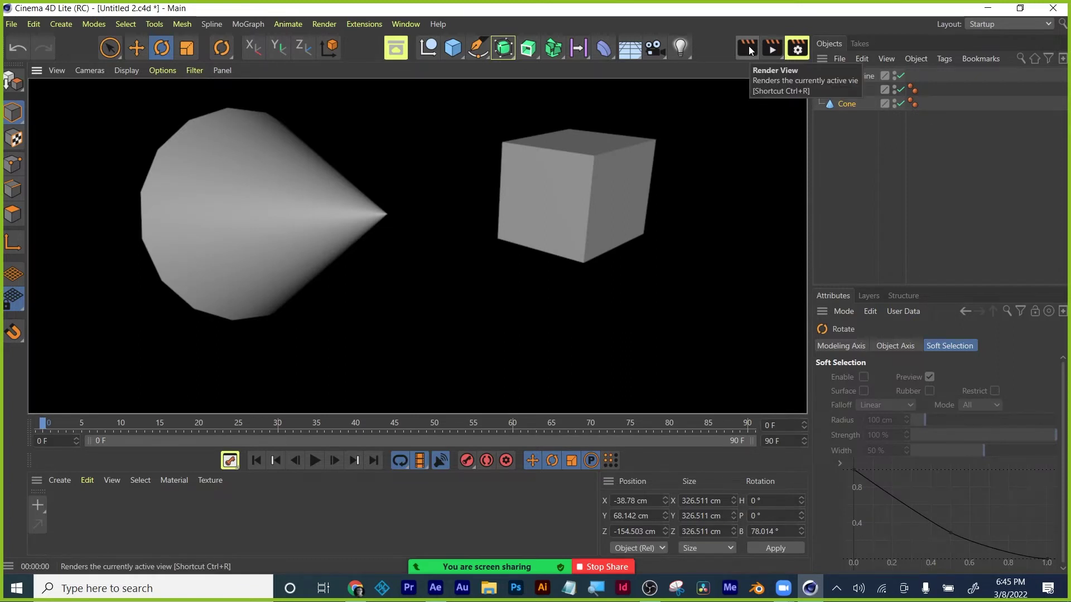
{"action": "left_click", "coordinate": [701, 290]}
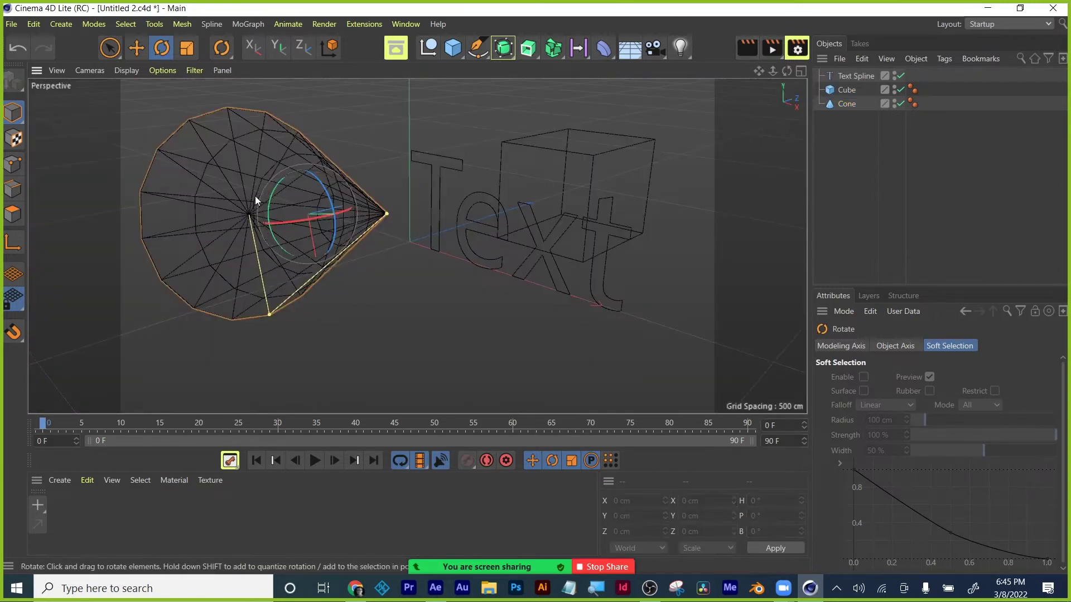
{"action": "left_click", "coordinate": [64, 96]}
{"action": "left_click", "coordinate": [22, 44]}
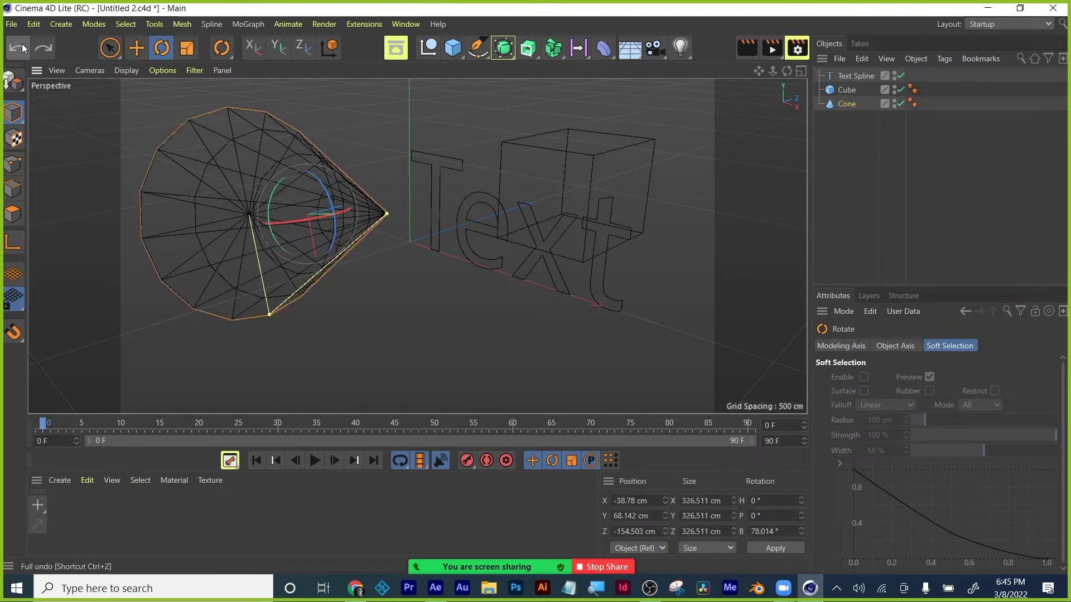
{"action": "left_click", "coordinate": [22, 43]}
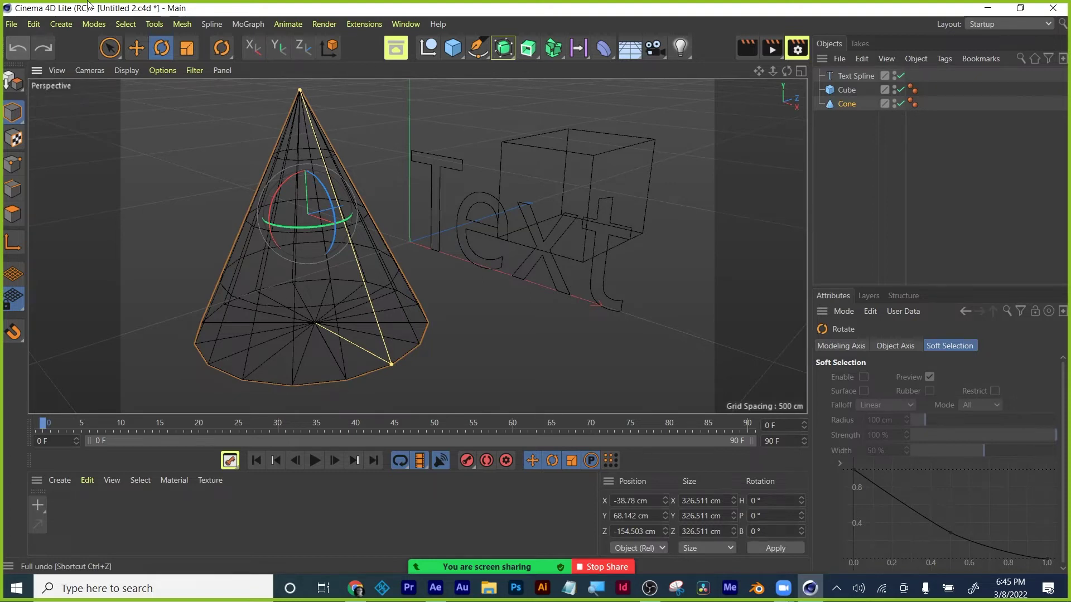
Delete the cone, the text spline and the cube from the scene.
{"action": "key", "text": "Delete"}
{"action": "left_click", "coordinate": [530, 236]}
{"action": "key", "text": "Delete"}
{"action": "left_click", "coordinate": [557, 216]}
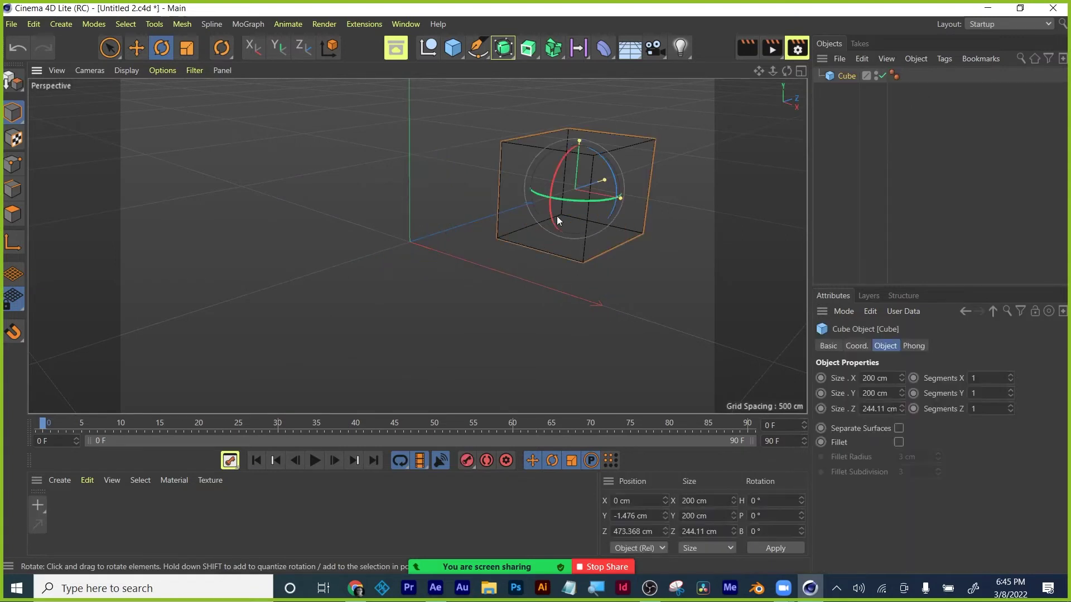
{"action": "key", "text": "Delete"}
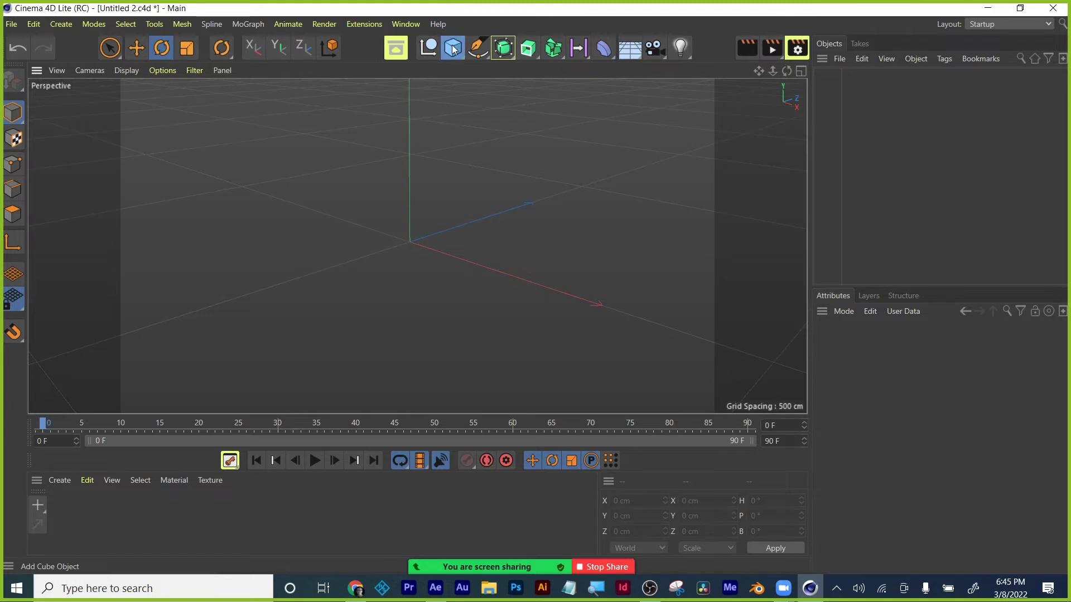
Add a torus and scale it to about 700 cm across X and Z.
{"action": "left_click", "coordinate": [453, 49]}
{"action": "left_click", "coordinate": [509, 150]}
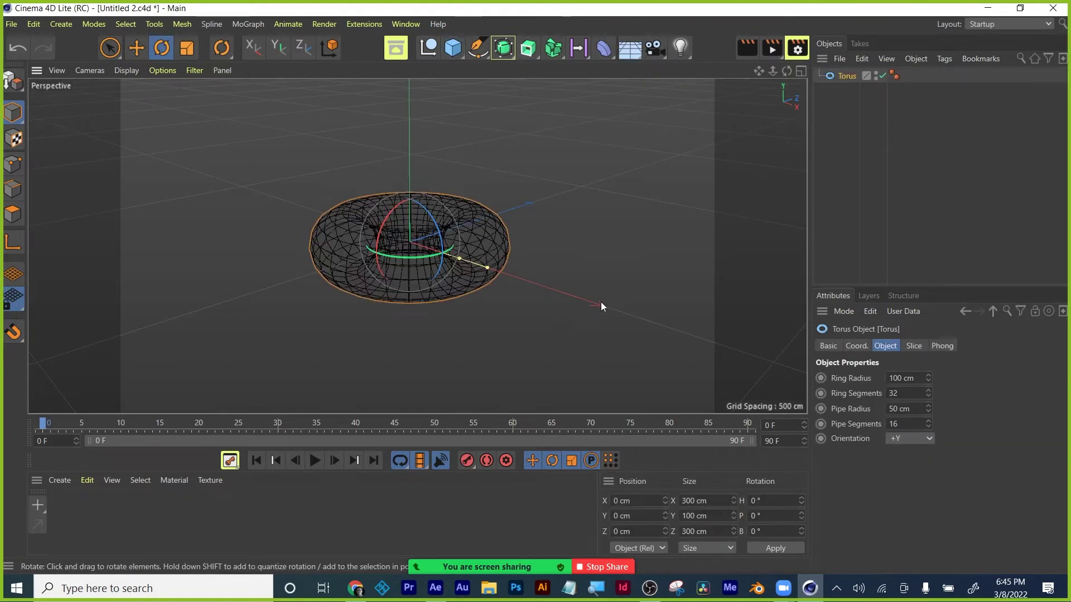
{"action": "left_click_drag", "start_coordinate": [598, 302], "coordinate": [636, 308]}
{"action": "key", "text": "ctrl+z"}
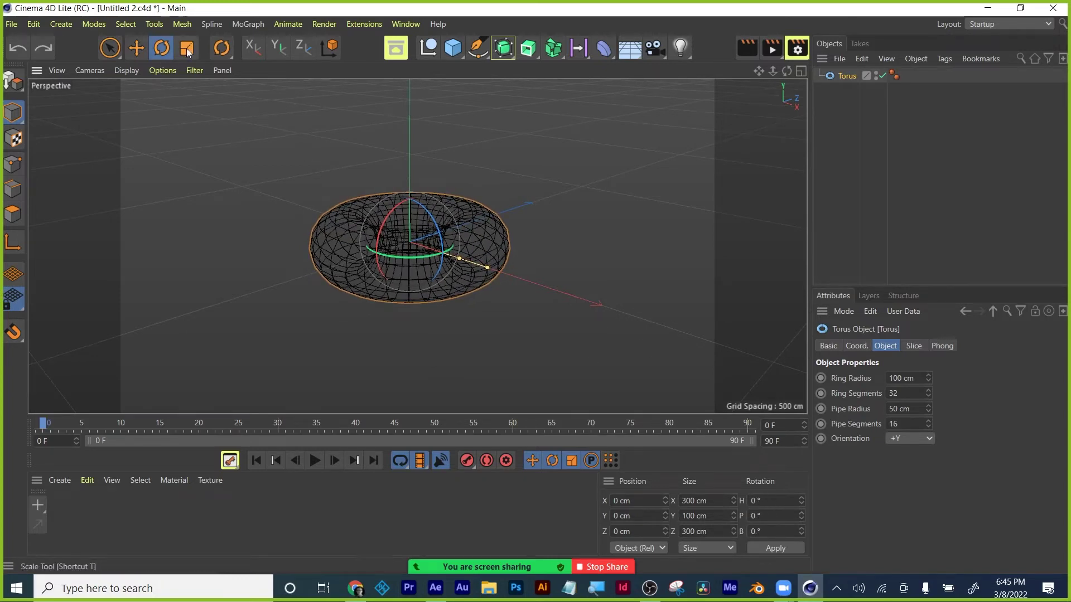
{"action": "left_click", "coordinate": [186, 48]}
{"action": "left_click_drag", "start_coordinate": [468, 262], "coordinate": [579, 326]}
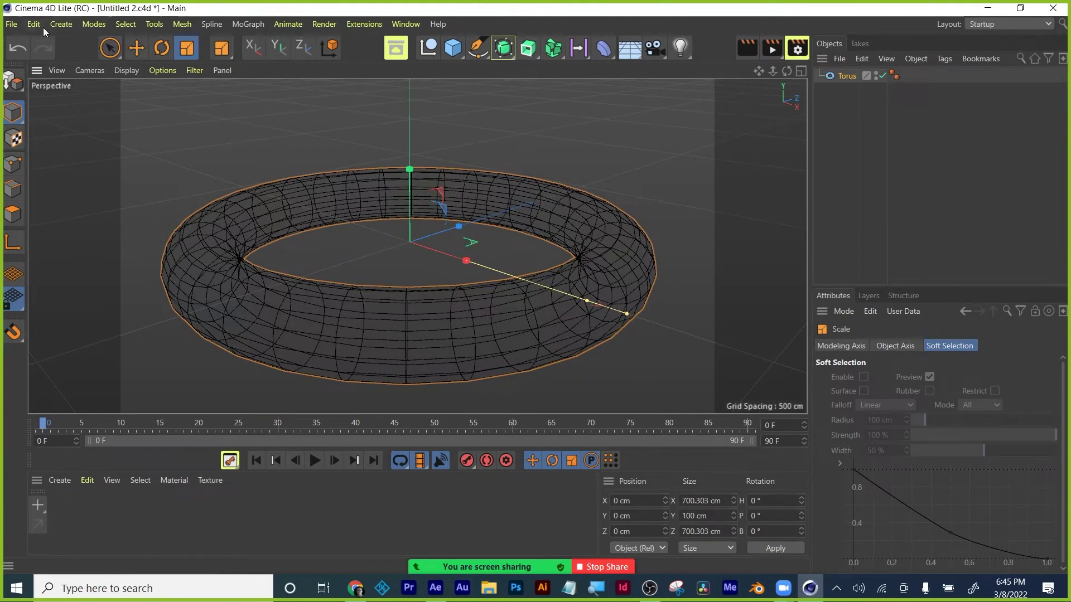
Use View > Frame All to fit the whole torus in the viewport.
{"action": "left_click", "coordinate": [58, 70]}
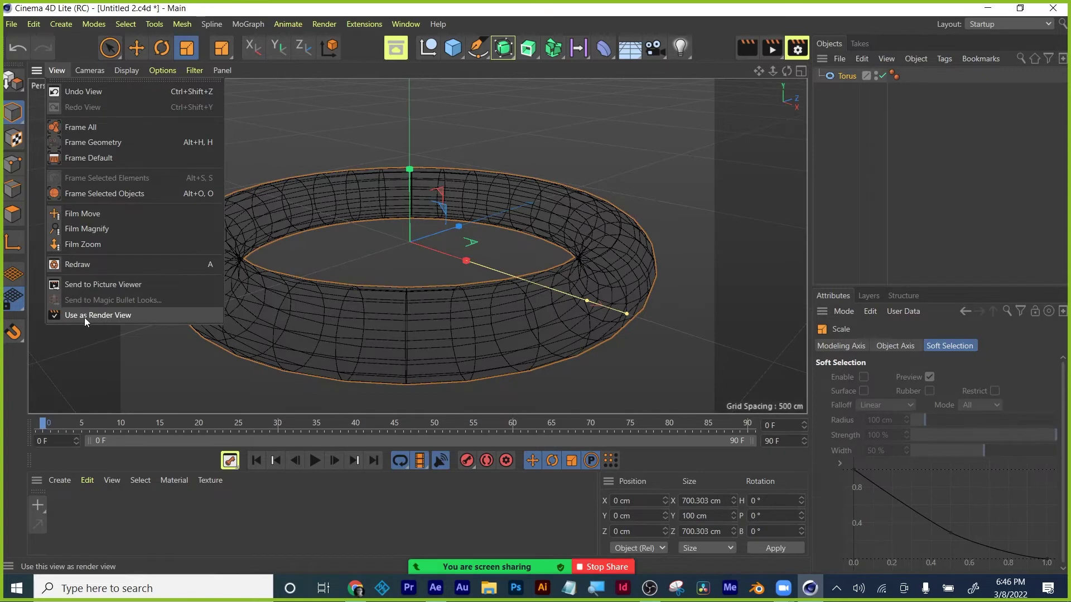
{"action": "left_click", "coordinate": [85, 317]}
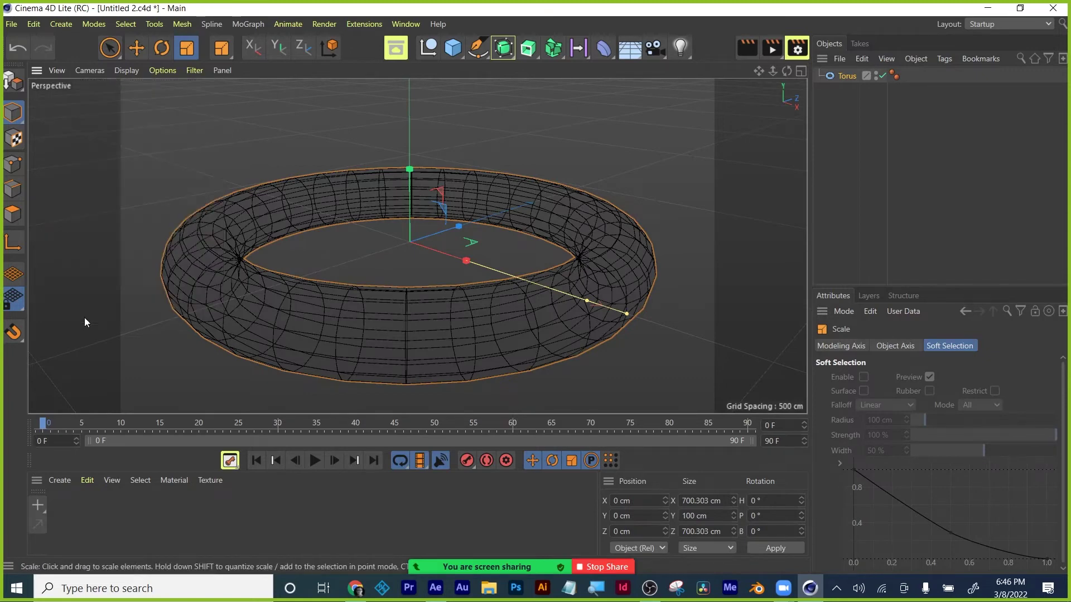
{"action": "left_click", "coordinate": [55, 73]}
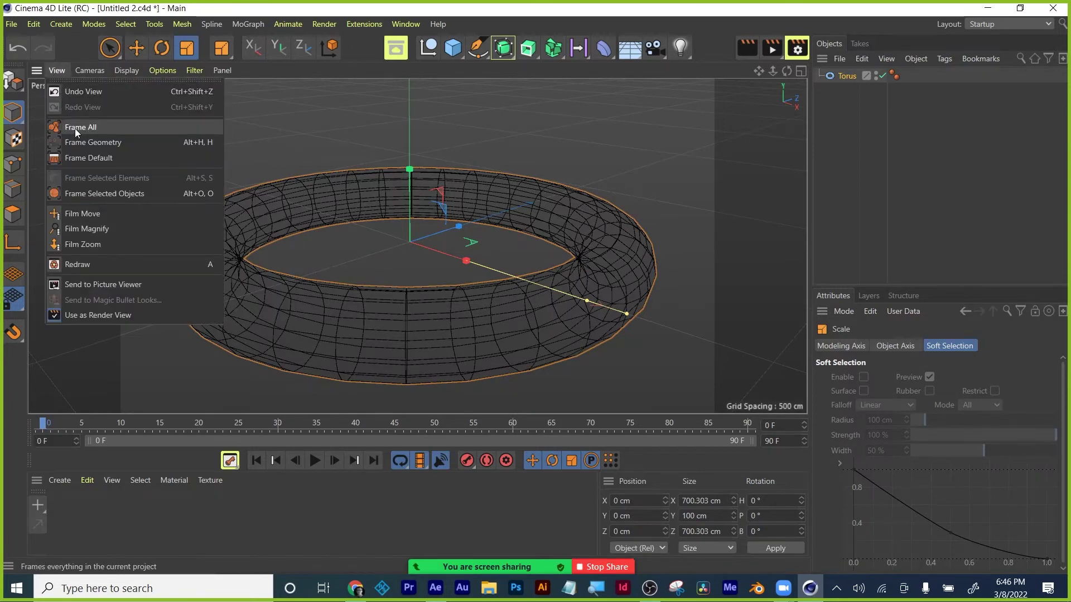
{"action": "left_click", "coordinate": [74, 129]}
Switch the viewport display to Gouraud Shading so the torus appears smooth-shaded.
{"action": "left_click", "coordinate": [58, 71]}
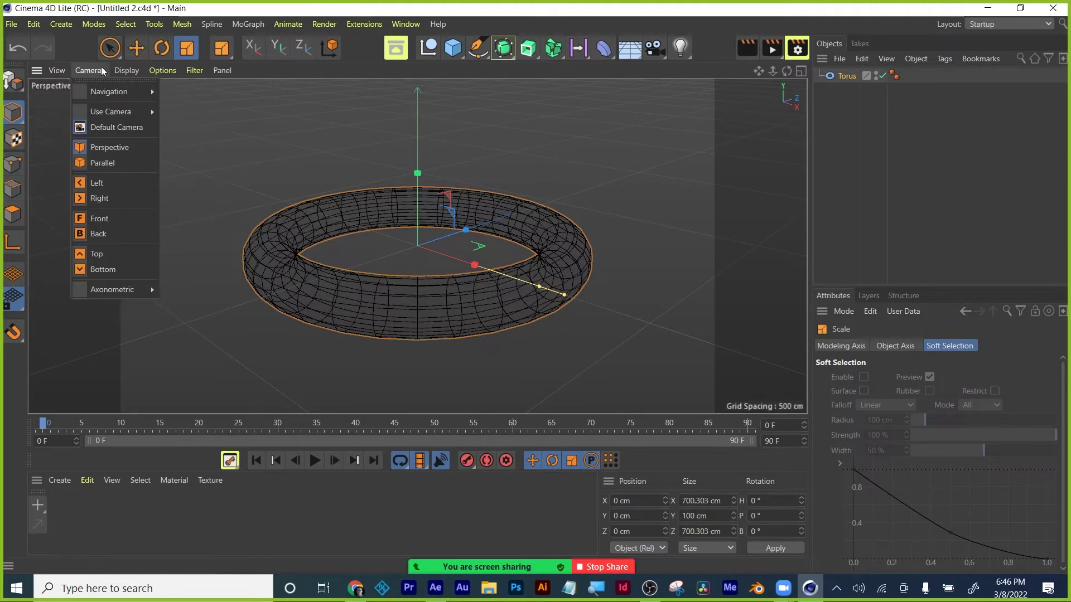
{"action": "mouse_move", "coordinate": [133, 73]}
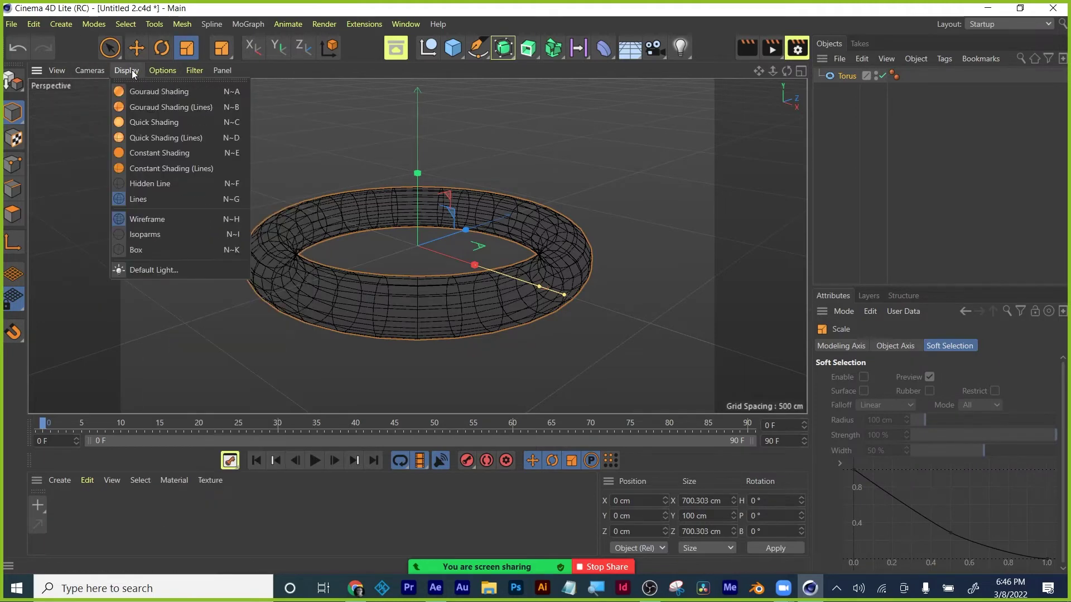
{"action": "left_click", "coordinate": [133, 72]}
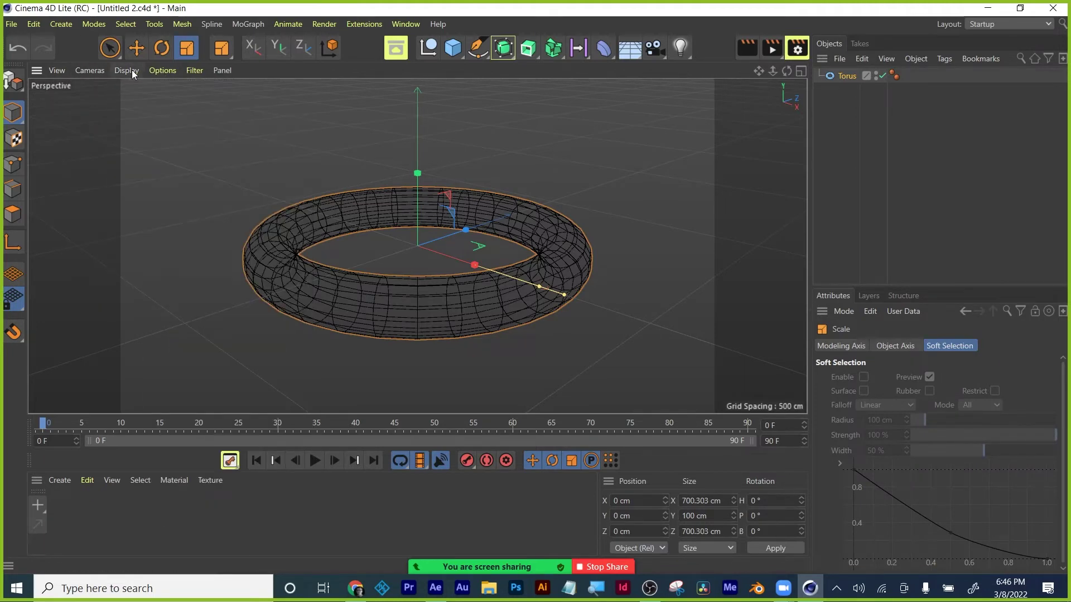
{"action": "left_click", "coordinate": [132, 69]}
{"action": "left_click", "coordinate": [134, 92]}
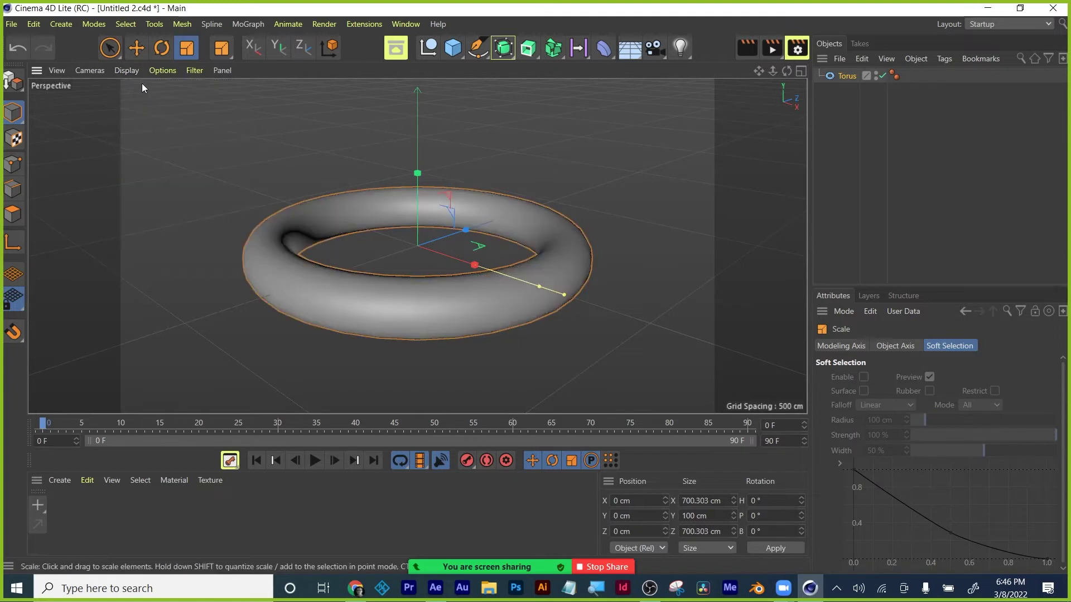
{"action": "left_click", "coordinate": [128, 68]}
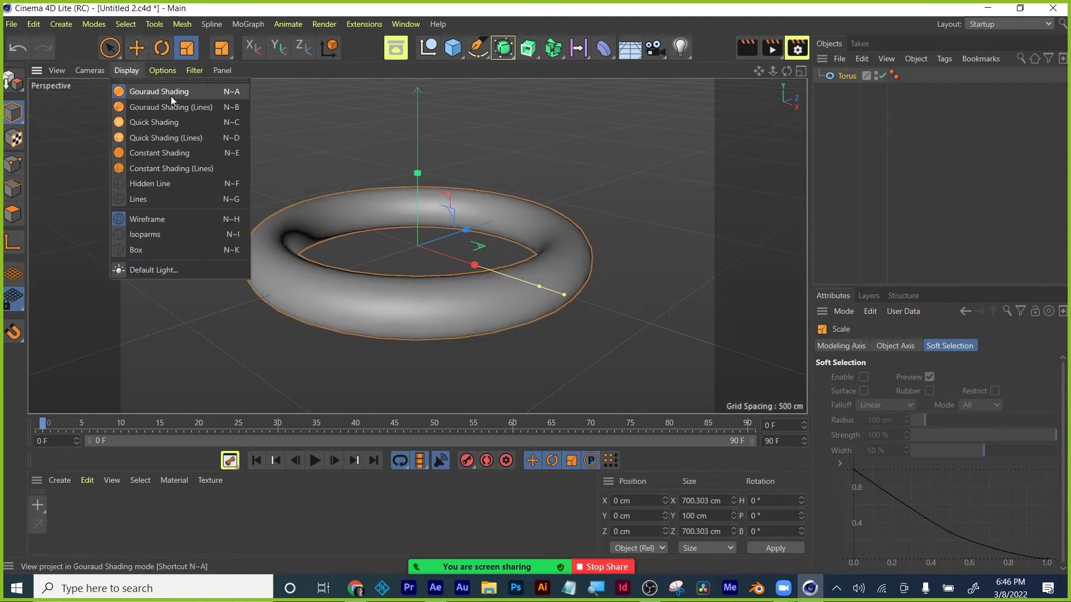
{"action": "left_click", "coordinate": [283, 103]}
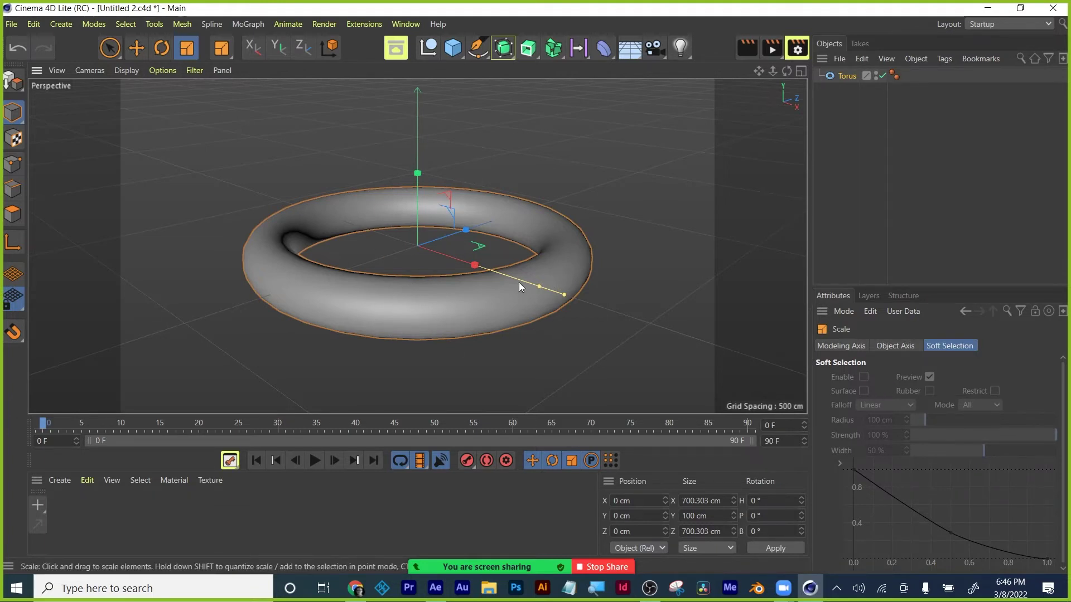
Set the torus's Ring Segments to 64, then cut them to 6 for a hexagonal ring.
{"action": "left_click", "coordinate": [848, 75]}
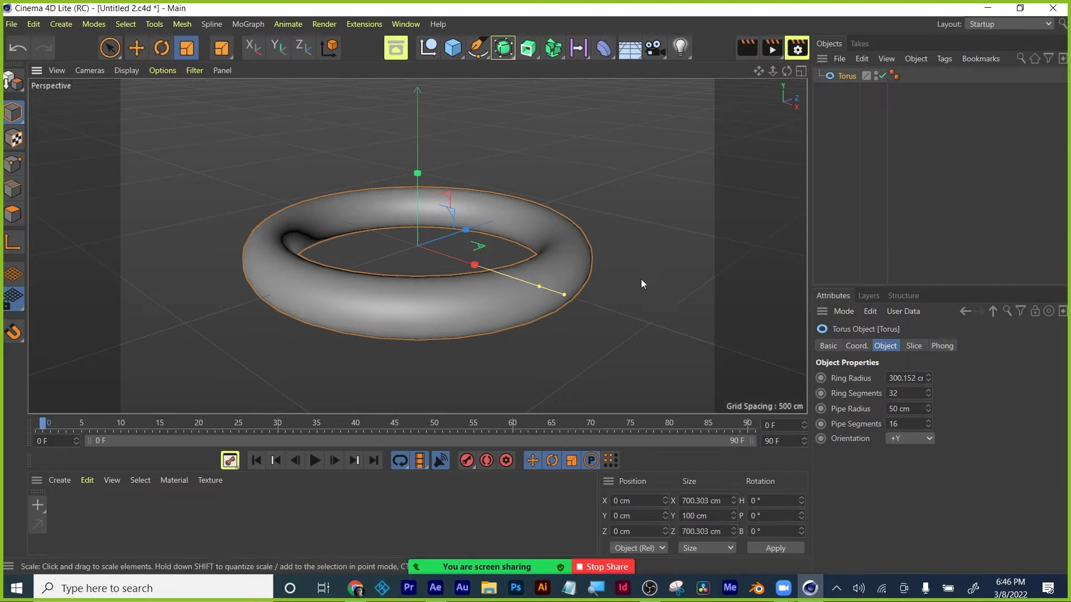
{"action": "double_click", "coordinate": [898, 393]}
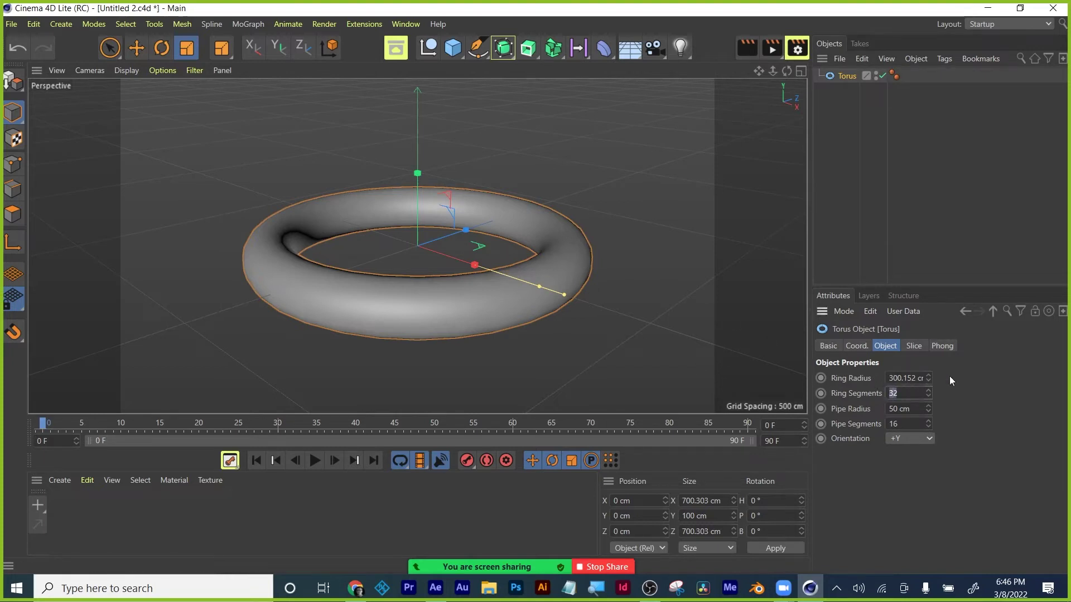
{"action": "type", "text": "64"}
{"action": "key", "text": "Return"}
{"action": "left_click", "coordinate": [915, 394]}
{"action": "key", "text": "BackSpace"}
{"action": "key", "text": "Return"}
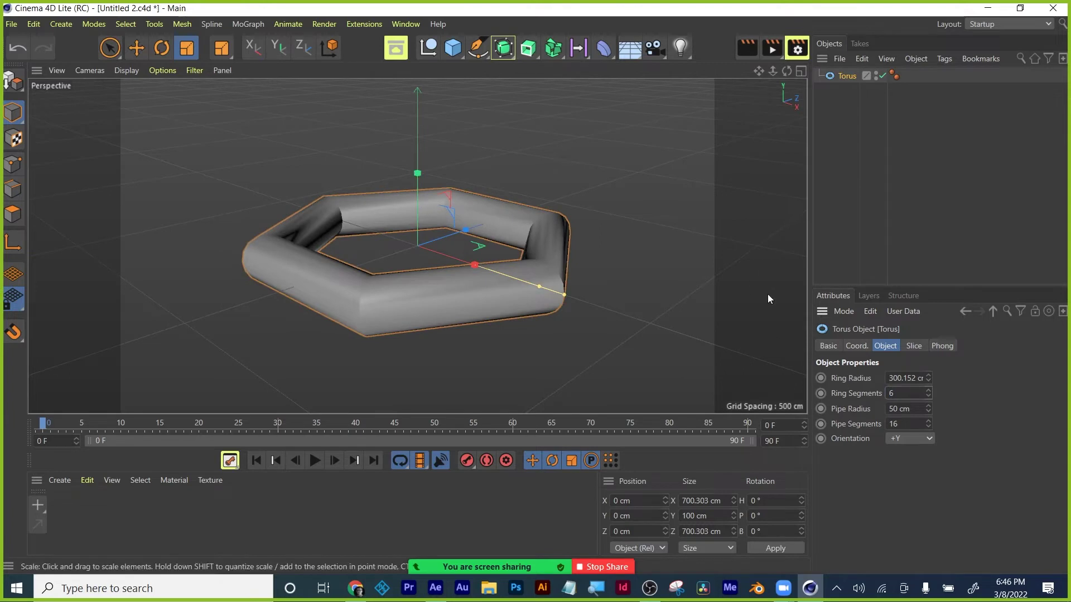
Step the ring segments down to 4, then back up to 8.
{"action": "left_click", "coordinate": [929, 395]}
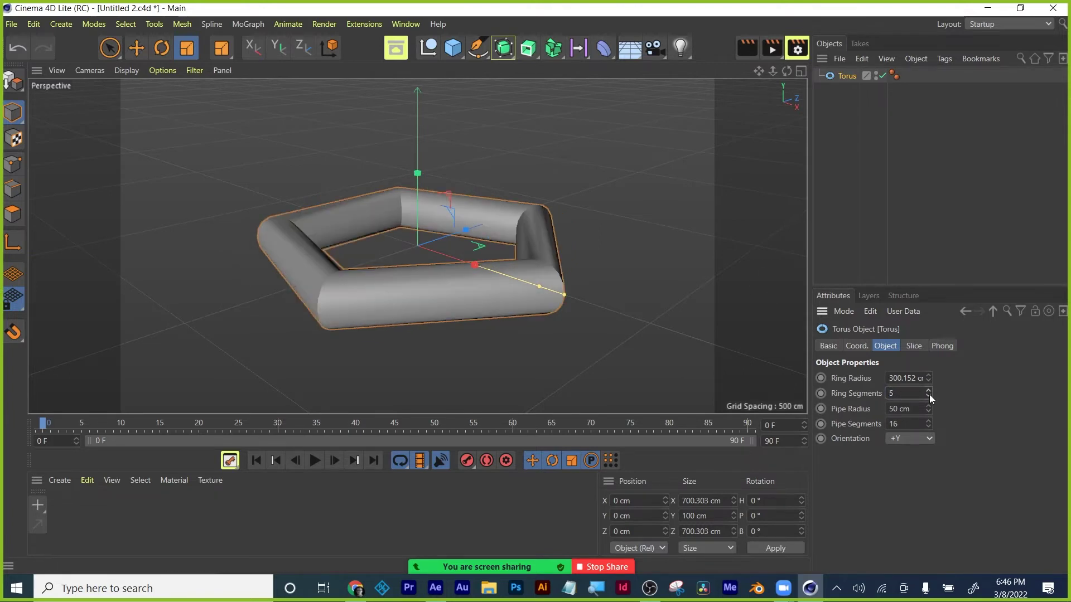
{"action": "left_click", "coordinate": [929, 395]}
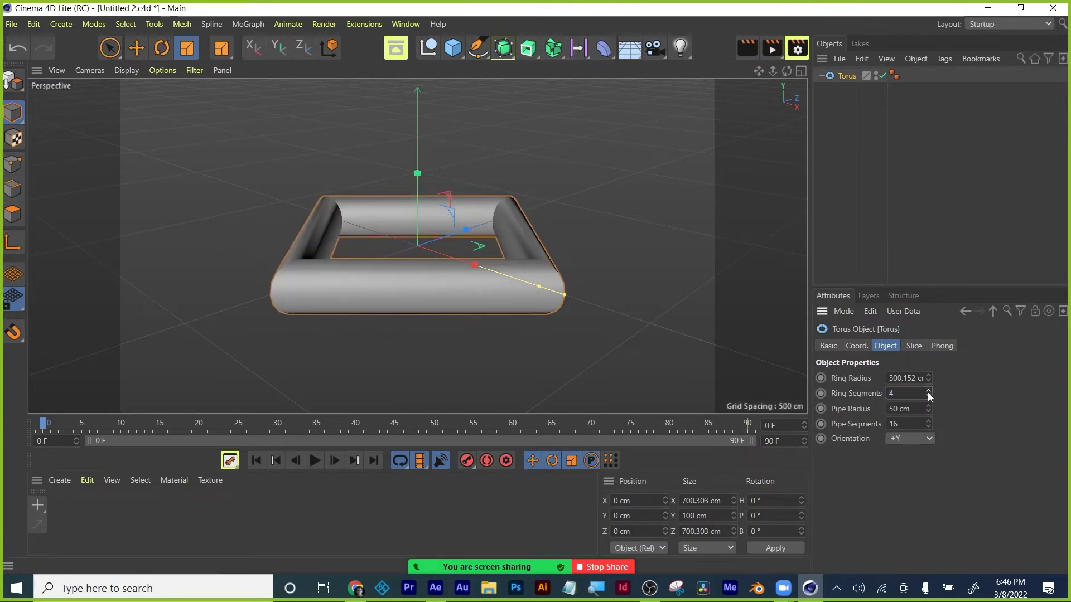
{"action": "left_click", "coordinate": [928, 392]}
{"action": "left_click", "coordinate": [928, 392]}
{"action": "left_click", "coordinate": [928, 393]}
{"action": "left_click", "coordinate": [928, 393]}
Enter 64 ring segments, try 3 for a triangular ring, then settle on 64.
{"action": "double_click", "coordinate": [909, 393]}
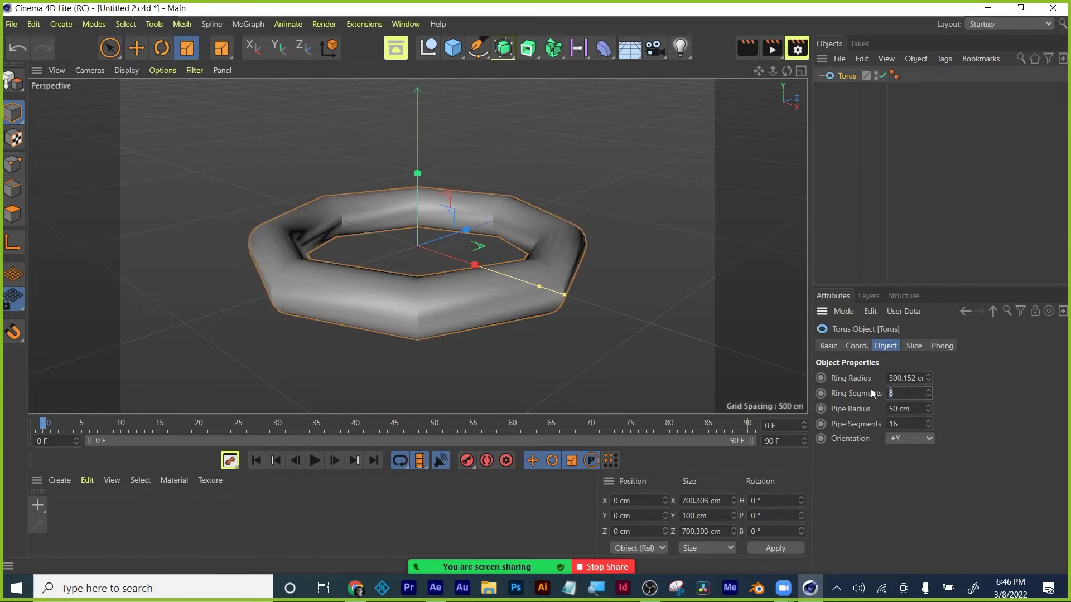
{"action": "type", "text": "64"}
{"action": "key", "text": "Return"}
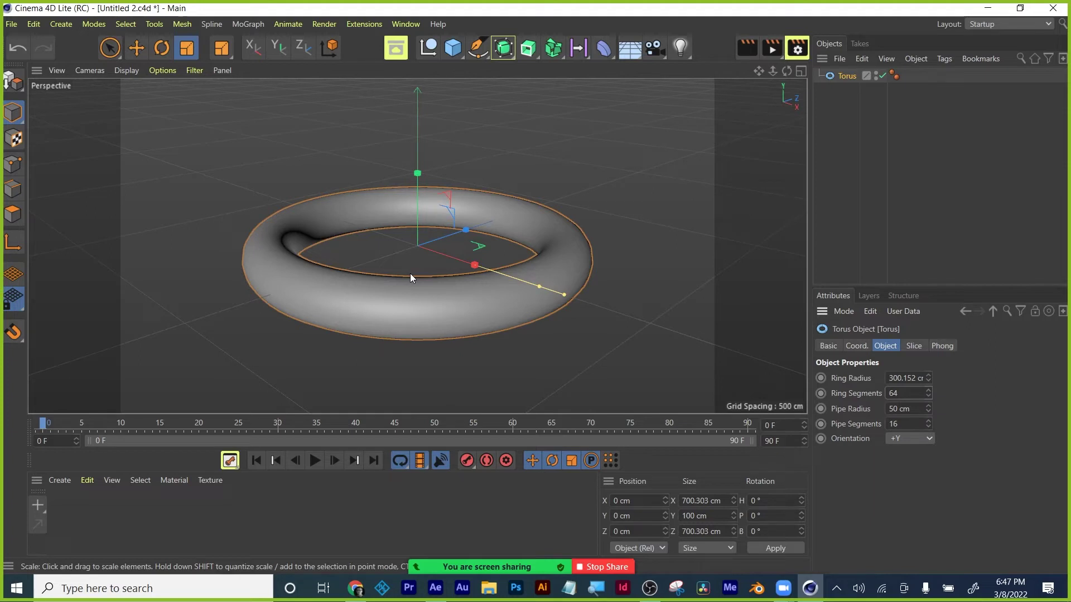
{"action": "double_click", "coordinate": [902, 393]}
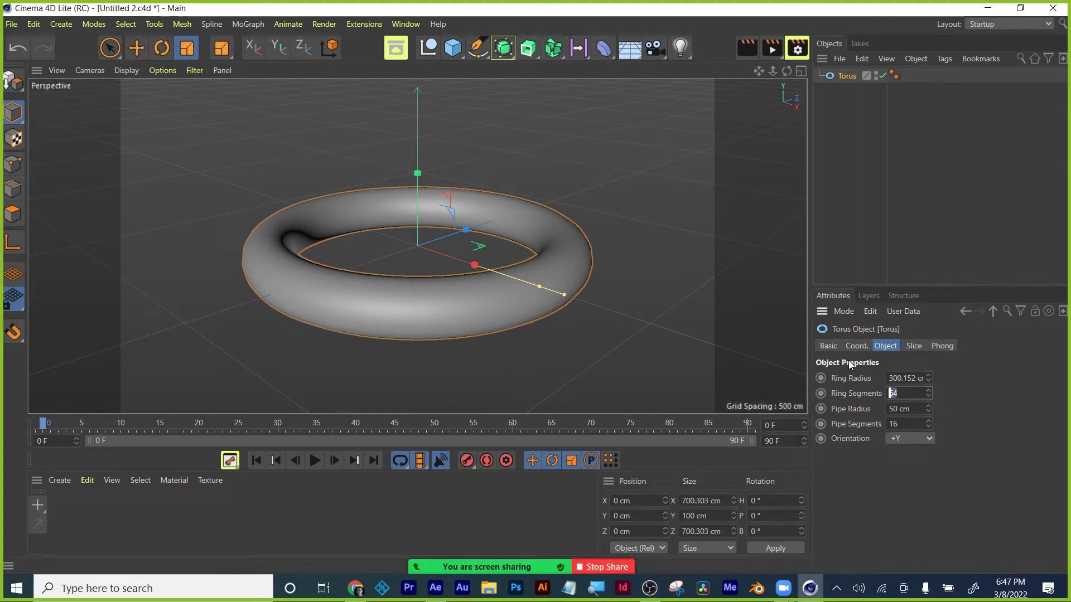
{"action": "type", "text": "3"}
{"action": "key", "text": "Return"}
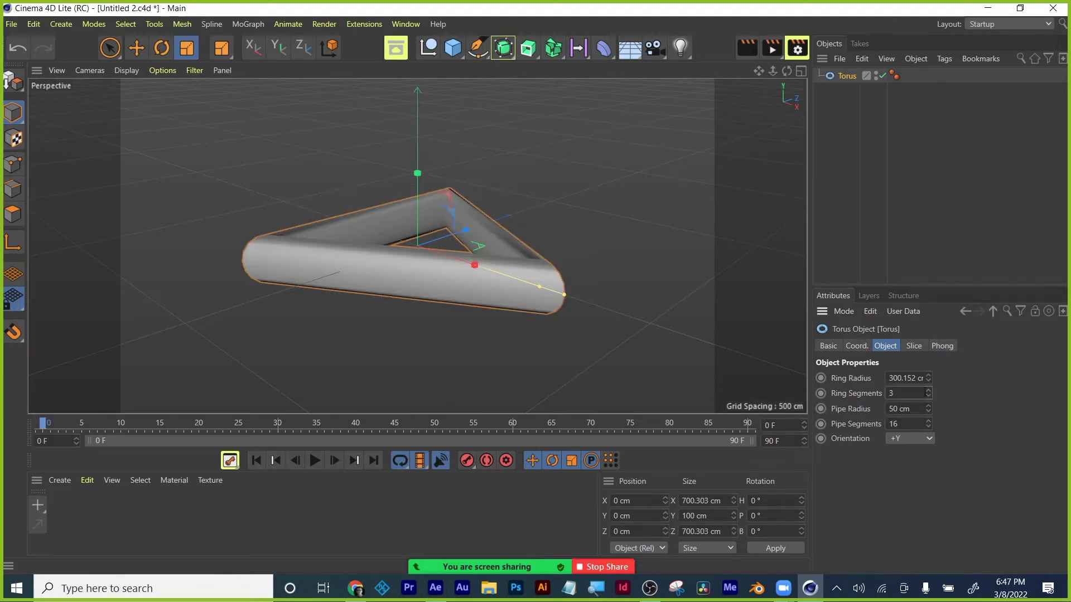
{"action": "type", "text": "64"}
{"action": "key", "text": "Return"}
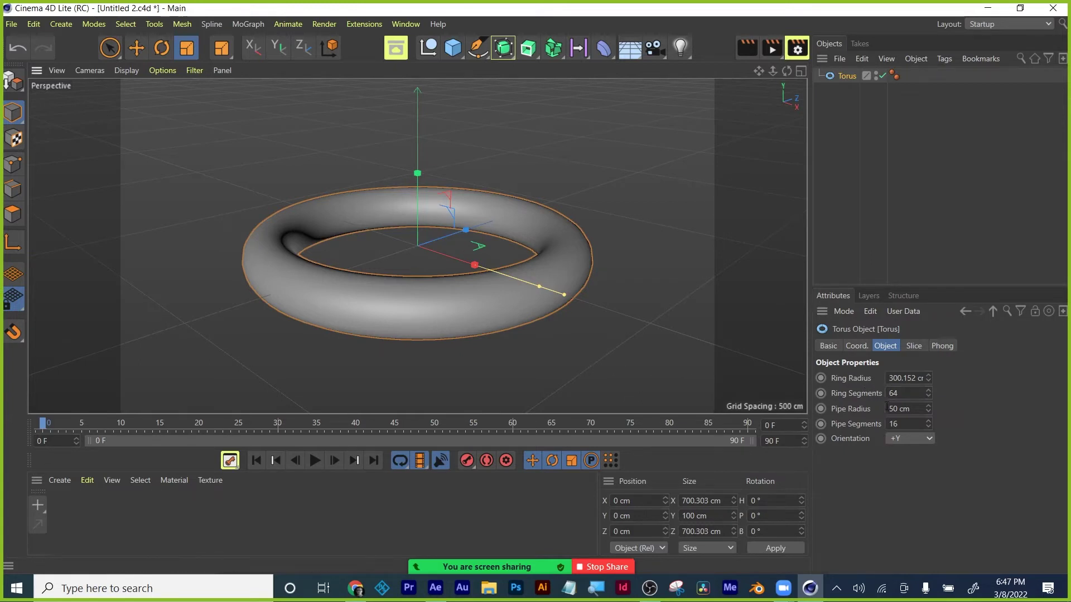
Browse the torus's Basic, Coord., Slice and Object tabs, then save Untitled 2.c4d.
{"action": "left_click", "coordinate": [829, 347]}
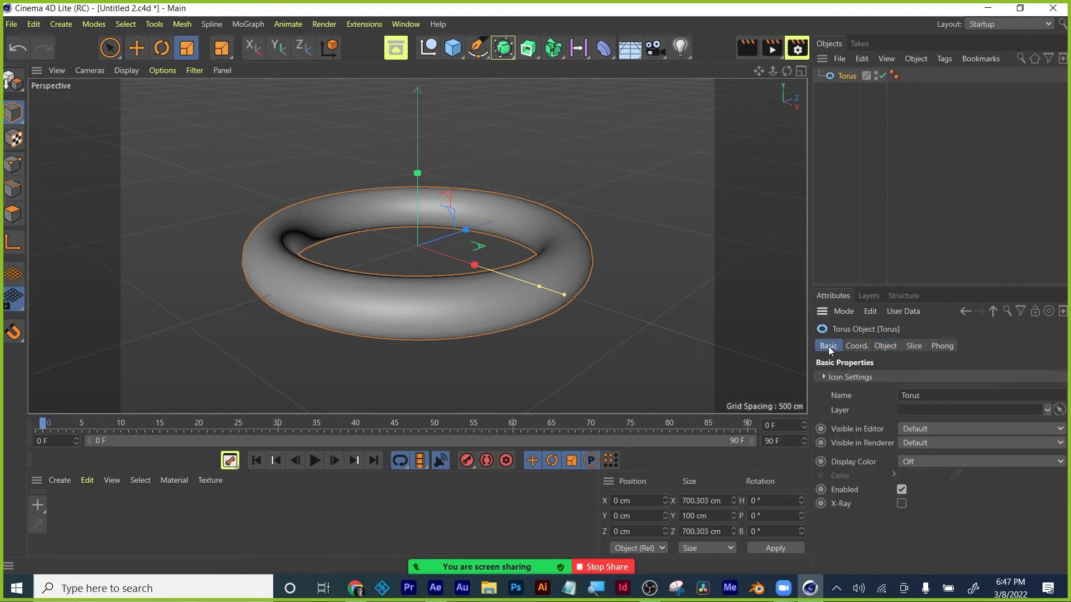
{"action": "left_click", "coordinate": [858, 346]}
{"action": "left_click", "coordinate": [913, 346]}
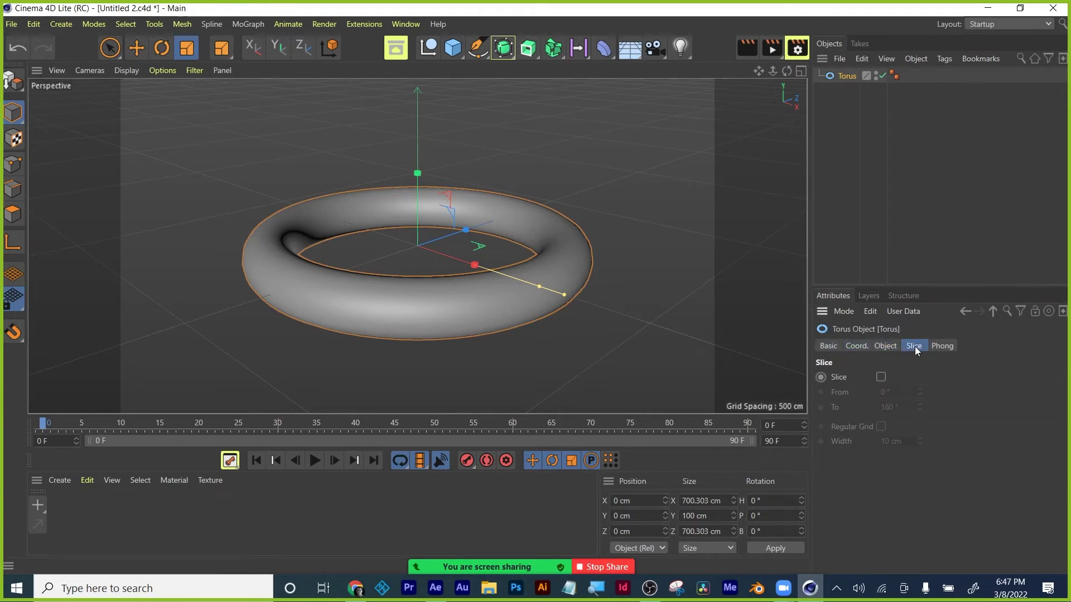
{"action": "left_click", "coordinate": [886, 347]}
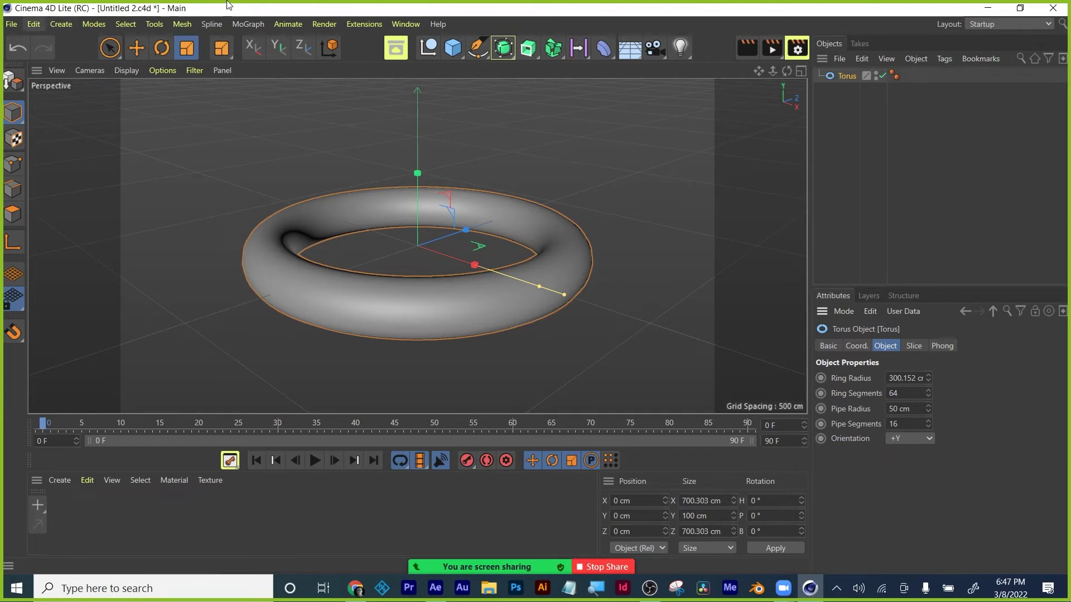
{"action": "key", "text": "ctrl+s"}
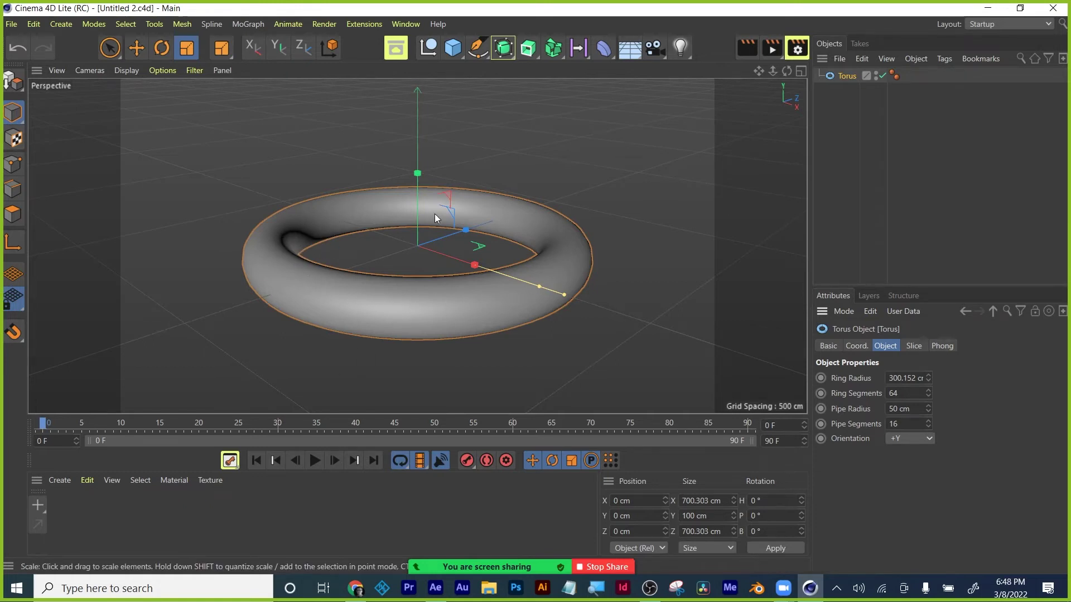
Overlay wireframe lines on the shaded torus in the viewport.
{"action": "left_click", "coordinate": [162, 70]}
{"action": "mouse_move", "coordinate": [129, 70]}
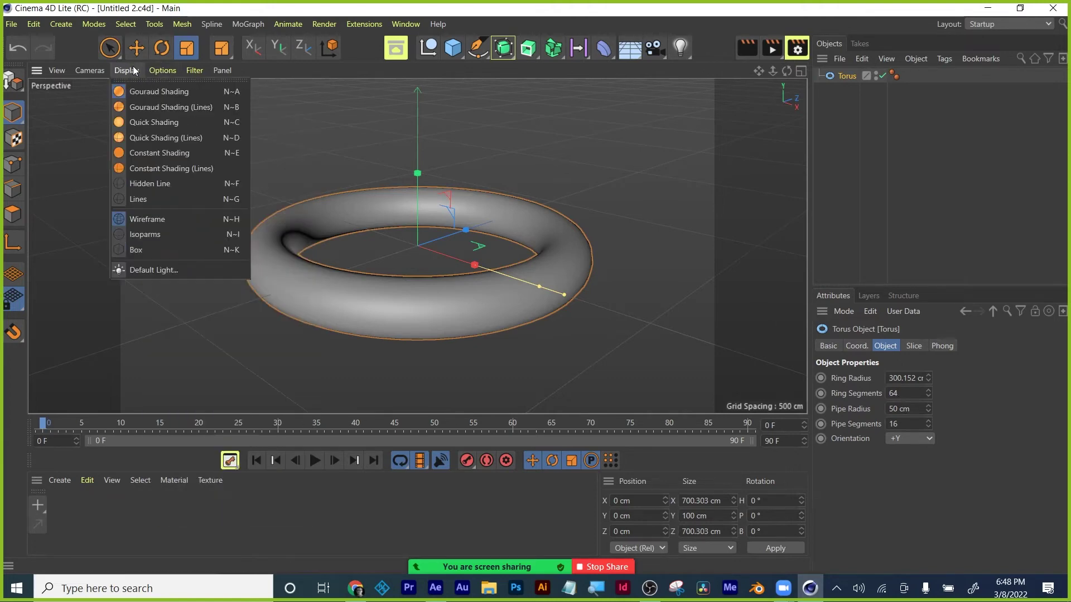
{"action": "left_click", "coordinate": [147, 112]}
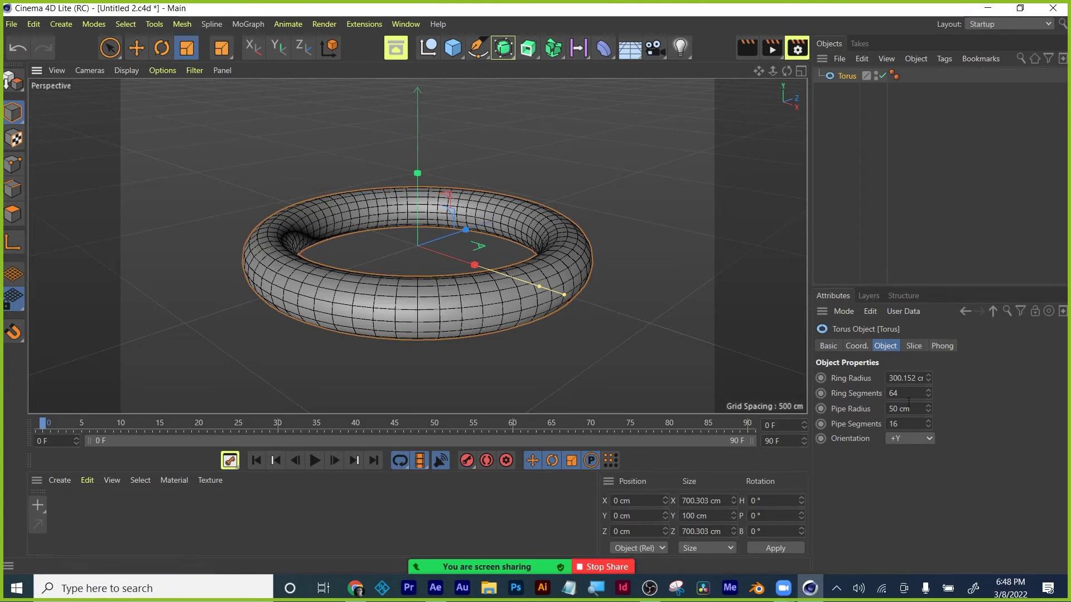
Raise the torus's Ring Segments to 300, then reduce them to 64.
{"action": "left_click", "coordinate": [914, 393]}
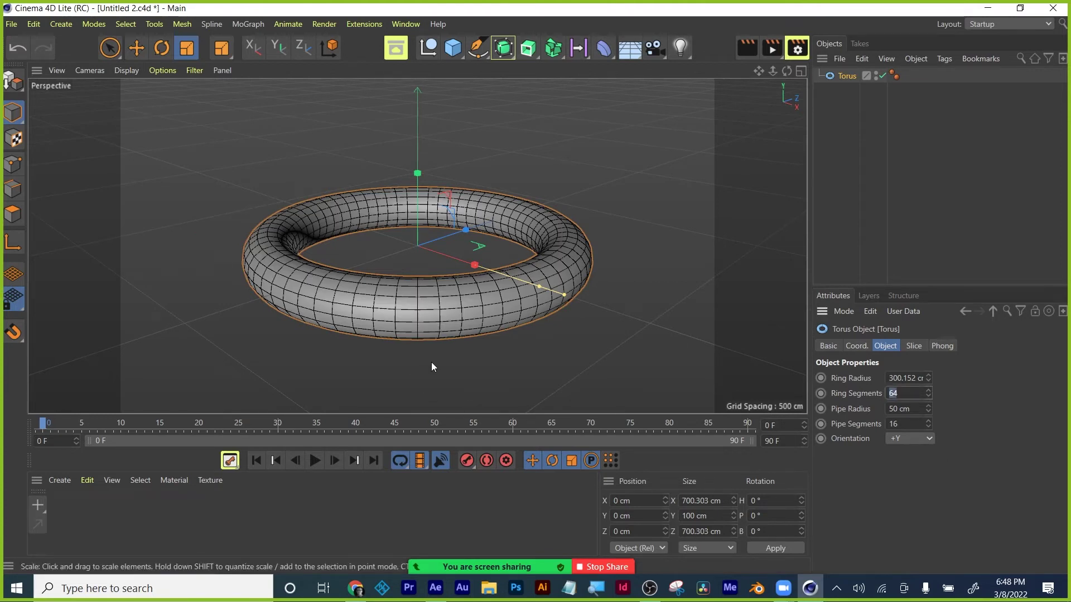
{"action": "type", "text": "300"}
{"action": "key", "text": "Return"}
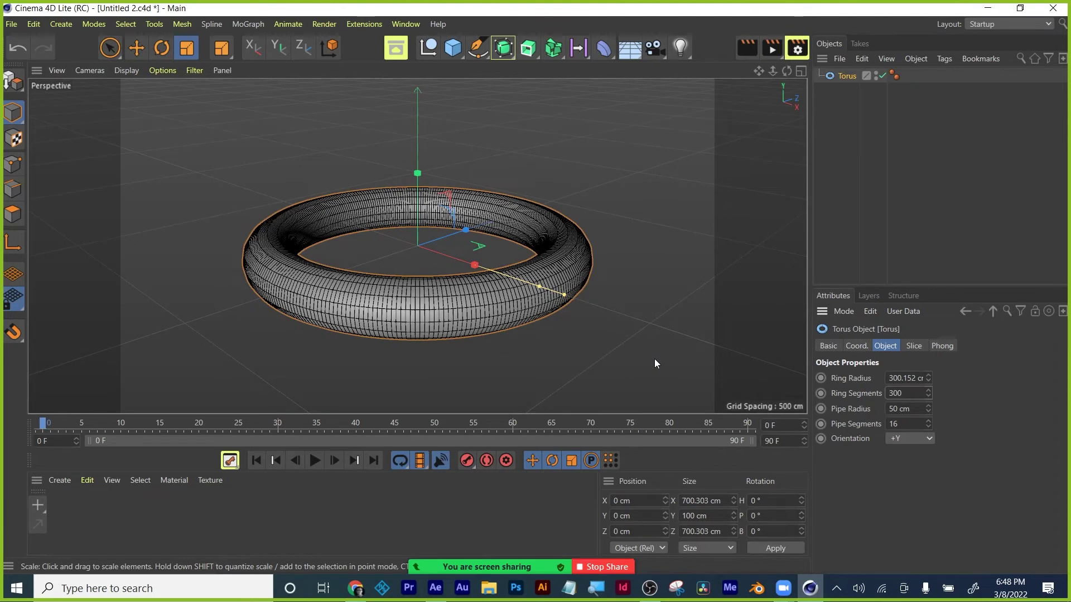
{"action": "double_click", "coordinate": [898, 393]}
{"action": "type", "text": "64"}
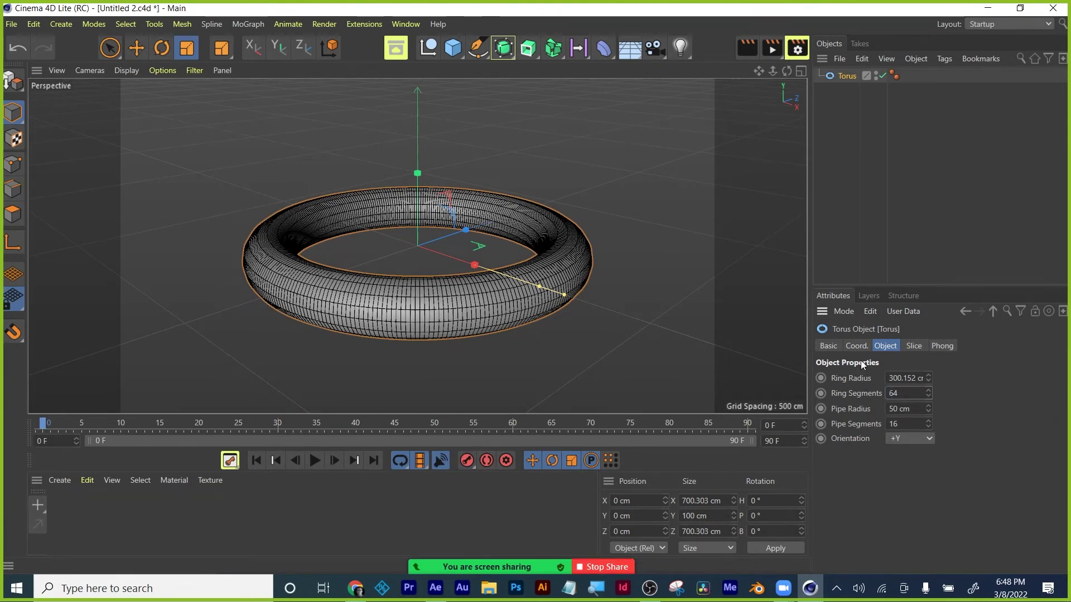
{"action": "key", "text": "Return"}
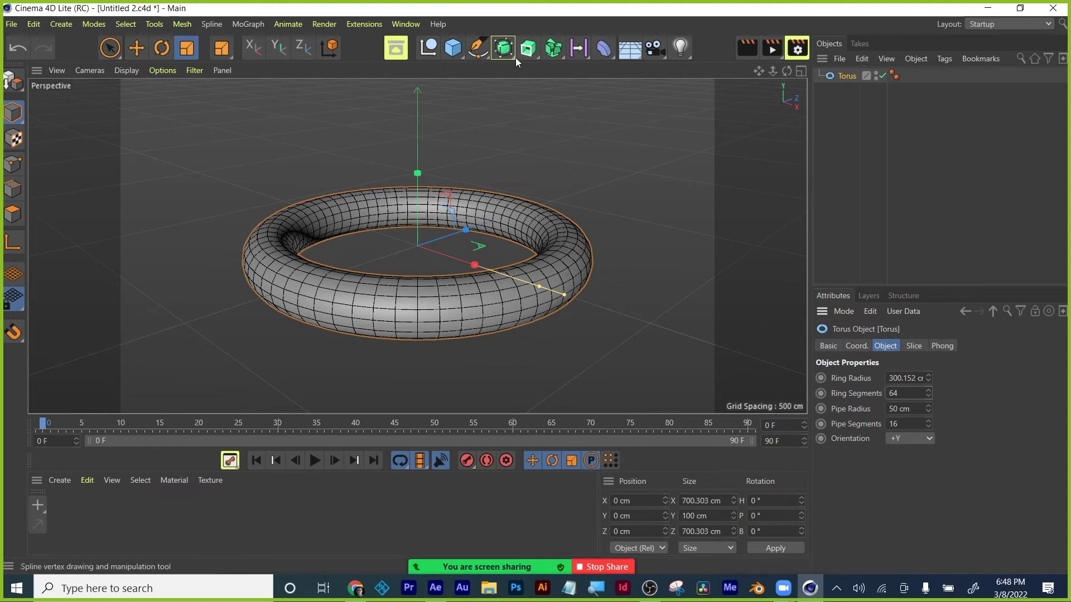
Add a Camera, then orbit and zoom the Perspective view around the torus and camera frustum.
{"action": "left_click", "coordinate": [656, 48]}
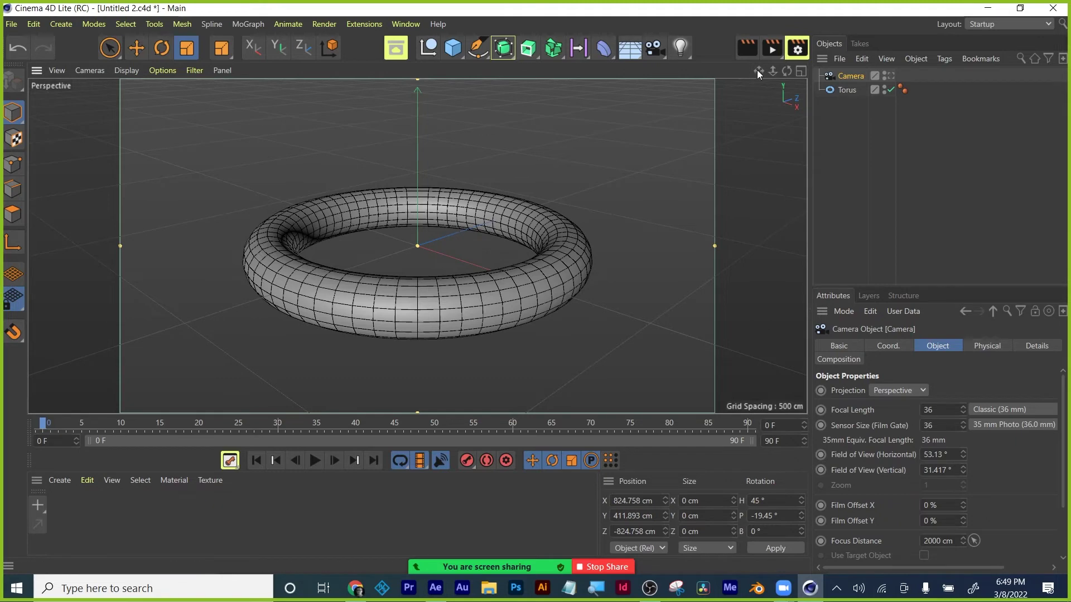
{"action": "left_click_drag", "start_coordinate": [760, 71], "coordinate": [842, 75]}
{"action": "key", "text": "s"}
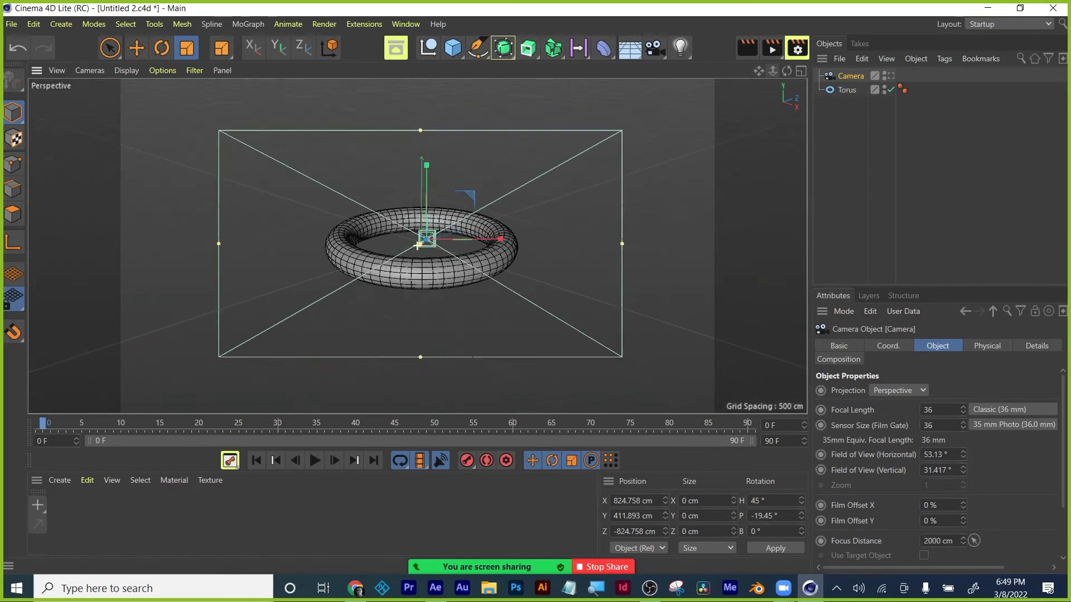
{"action": "left_click_drag", "start_coordinate": [773, 70], "coordinate": [621, 130]}
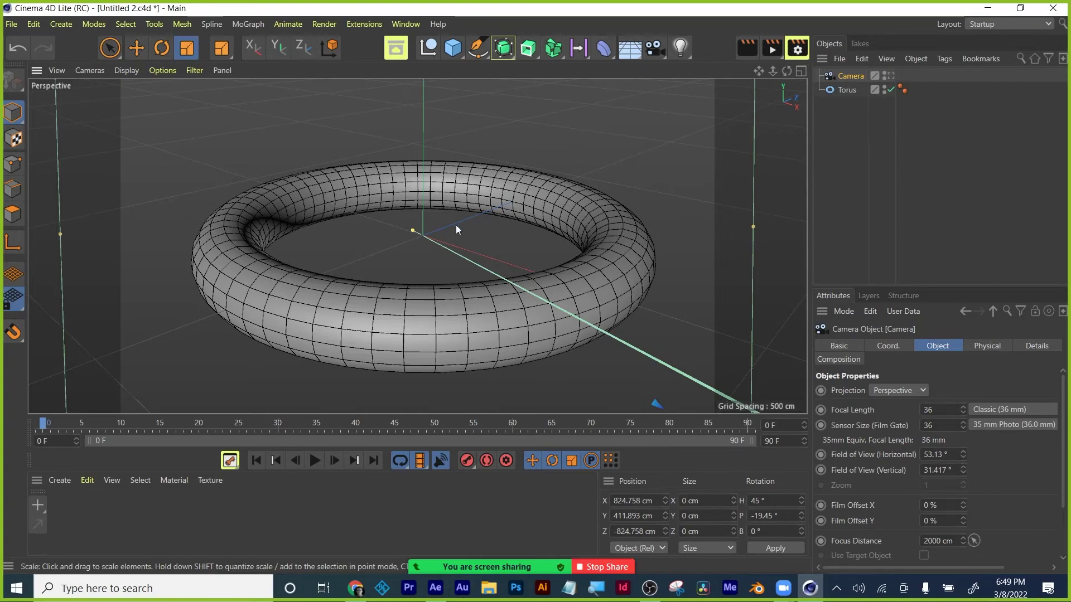
{"action": "mouse_move", "coordinate": [457, 223]}
{"action": "left_mouse_down", "text": "alt"}
{"action": "mouse_move", "coordinate": [427, 207]}
{"action": "mouse_move", "coordinate": [427, 226]}
{"action": "mouse_move", "coordinate": [467, 220]}
{"action": "mouse_move", "coordinate": [427, 199]}
{"action": "mouse_move", "coordinate": [454, 245]}
{"action": "mouse_move", "coordinate": [478, 205]}
{"action": "mouse_move", "coordinate": [419, 218]}
{"action": "mouse_move", "coordinate": [477, 240]}
{"action": "left_mouse_up", "text": "alt"}
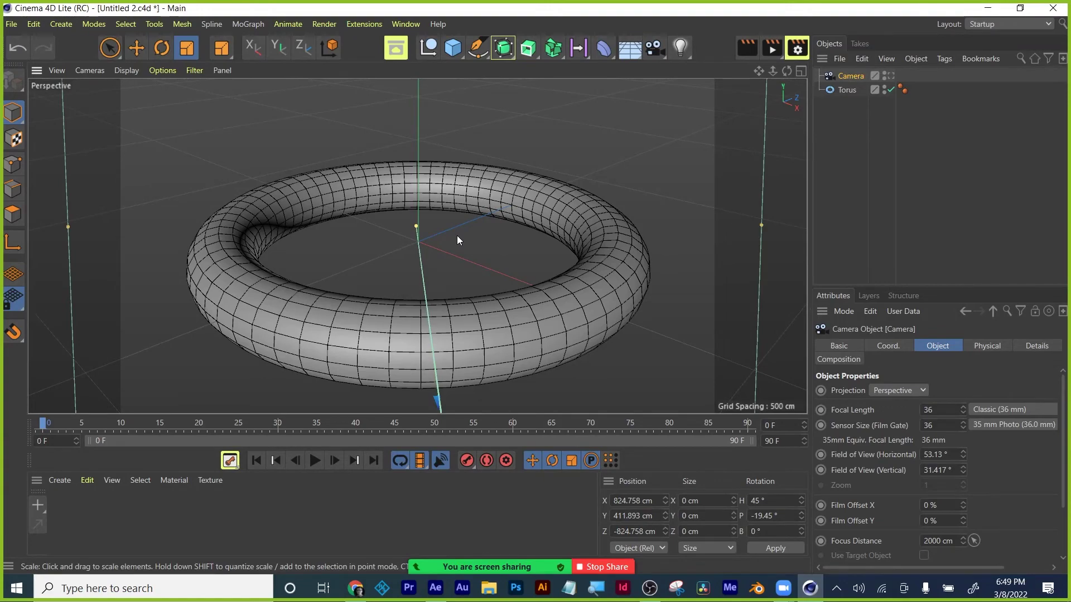
{"action": "mouse_move", "coordinate": [457, 236]}
{"action": "left_mouse_down", "text": "alt"}
{"action": "mouse_move", "coordinate": [458, 162]}
{"action": "mouse_move", "coordinate": [438, 210]}
{"action": "mouse_move", "coordinate": [400, 214]}
{"action": "mouse_move", "coordinate": [513, 214]}
{"action": "mouse_move", "coordinate": [416, 212]}
{"action": "mouse_move", "coordinate": [456, 193]}
{"action": "mouse_move", "coordinate": [449, 165]}
{"action": "mouse_move", "coordinate": [454, 232]}
{"action": "mouse_move", "coordinate": [404, 193]}
{"action": "mouse_move", "coordinate": [474, 193]}
{"action": "mouse_move", "coordinate": [450, 215]}
{"action": "left_mouse_up", "text": "alt"}
{"action": "right_click_drag", "start_coordinate": [450, 215], "coordinate": [444, 296], "text": "alt"}
{"action": "left_click_drag", "start_coordinate": [444, 297], "coordinate": [413, 186], "text": "alt"}
{"action": "mouse_move", "coordinate": [413, 186]}
{"action": "right_mouse_down", "text": "alt"}
{"action": "mouse_move", "coordinate": [450, 196]}
{"action": "mouse_move", "coordinate": [408, 171]}
{"action": "right_mouse_up", "text": "alt"}
{"action": "left_click_drag", "start_coordinate": [407, 171], "coordinate": [389, 105], "text": "alt"}
{"action": "right_click_drag", "start_coordinate": [390, 105], "coordinate": [386, 120], "text": "alt"}
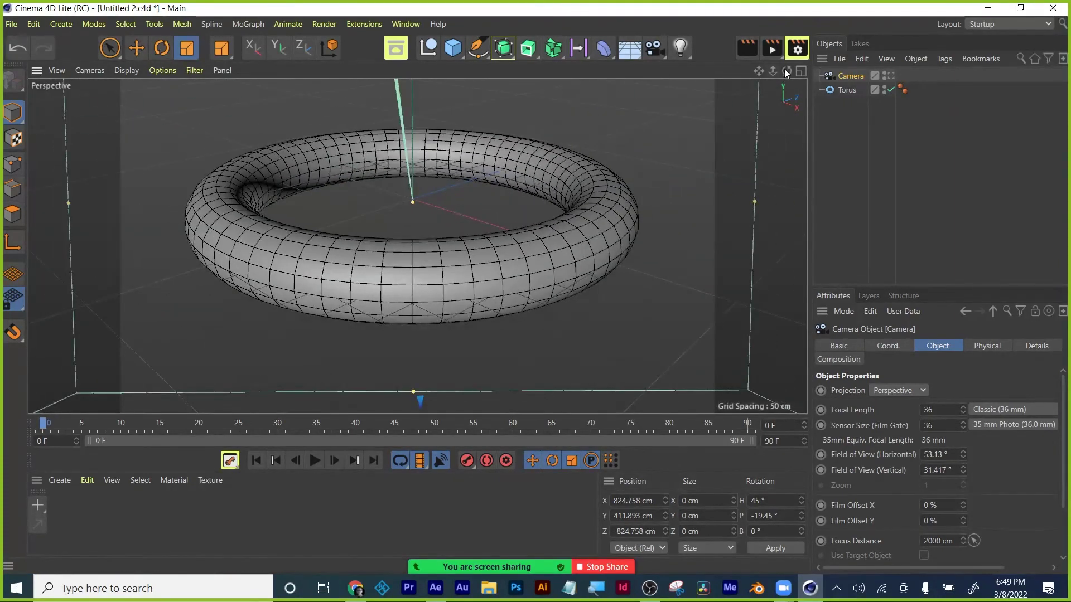
{"action": "mouse_move", "coordinate": [758, 69]}
{"action": "left_mouse_down"}
{"action": "mouse_move", "coordinate": [790, 74]}
{"action": "mouse_move", "coordinate": [777, 70]}
{"action": "left_mouse_up"}
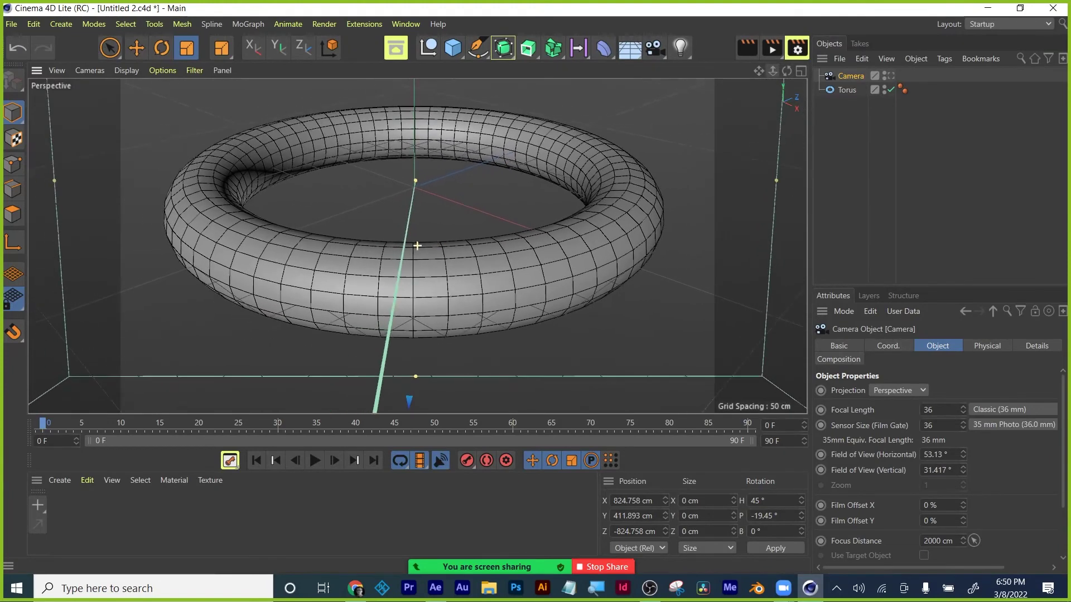
{"action": "left_click", "coordinate": [800, 70]}
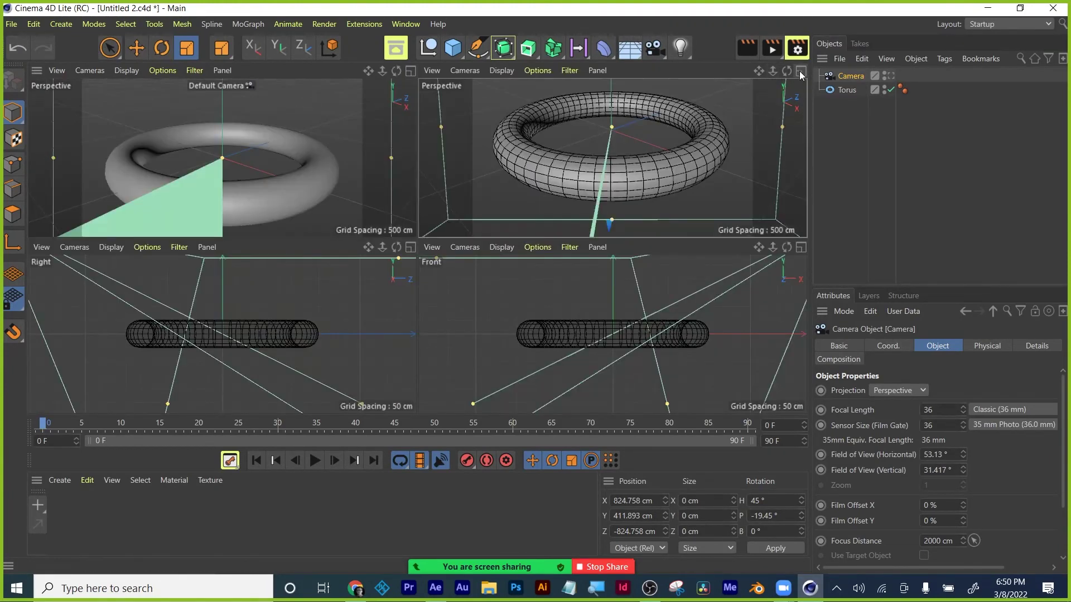
{"action": "left_click", "coordinate": [800, 70]}
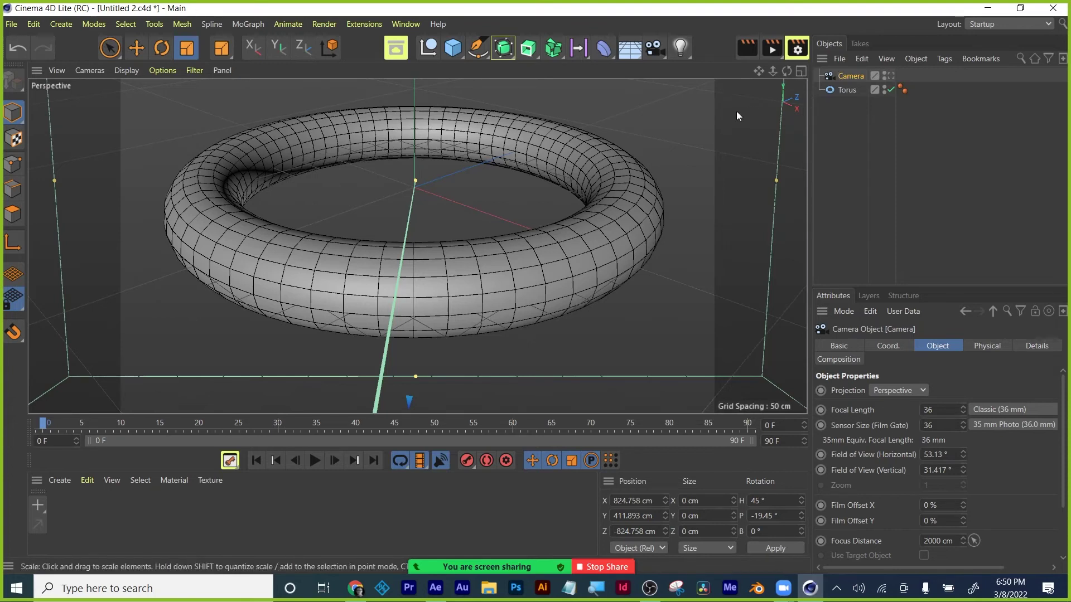
Add an omni light, set the viewport to plain Gouraud shading and preview a render.
{"action": "left_click", "coordinate": [680, 47]}
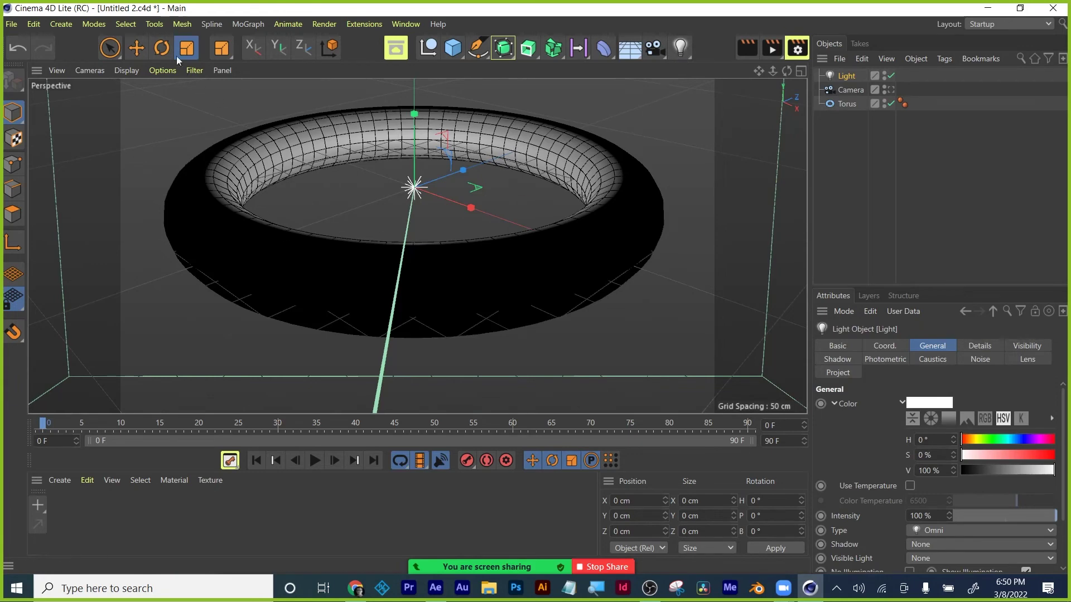
{"action": "left_click", "coordinate": [134, 72]}
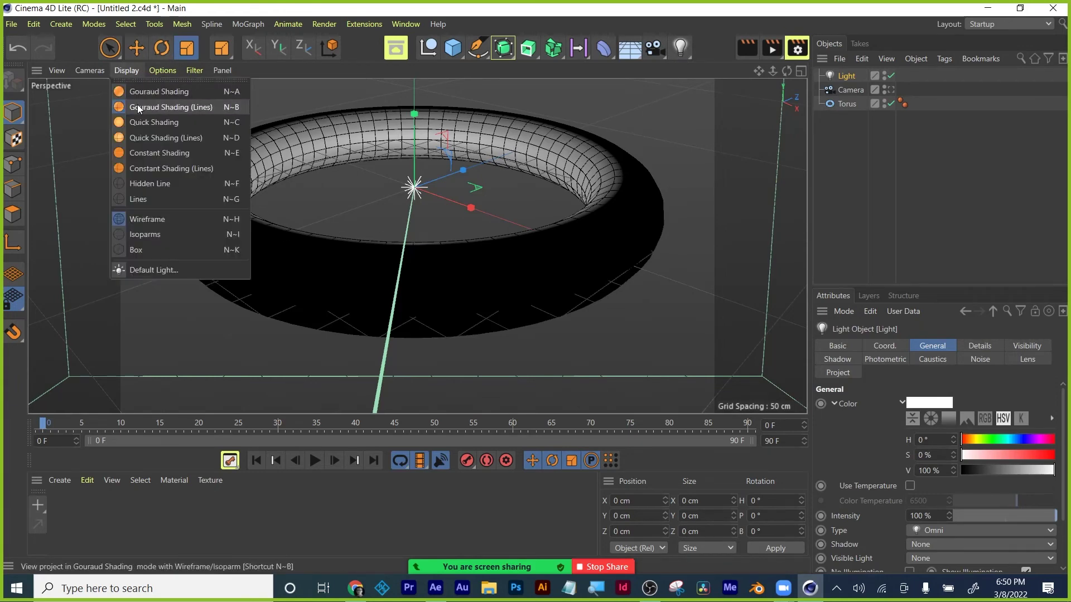
{"action": "left_click", "coordinate": [137, 105]}
{"action": "left_click", "coordinate": [152, 71]}
{"action": "left_click", "coordinate": [153, 73]}
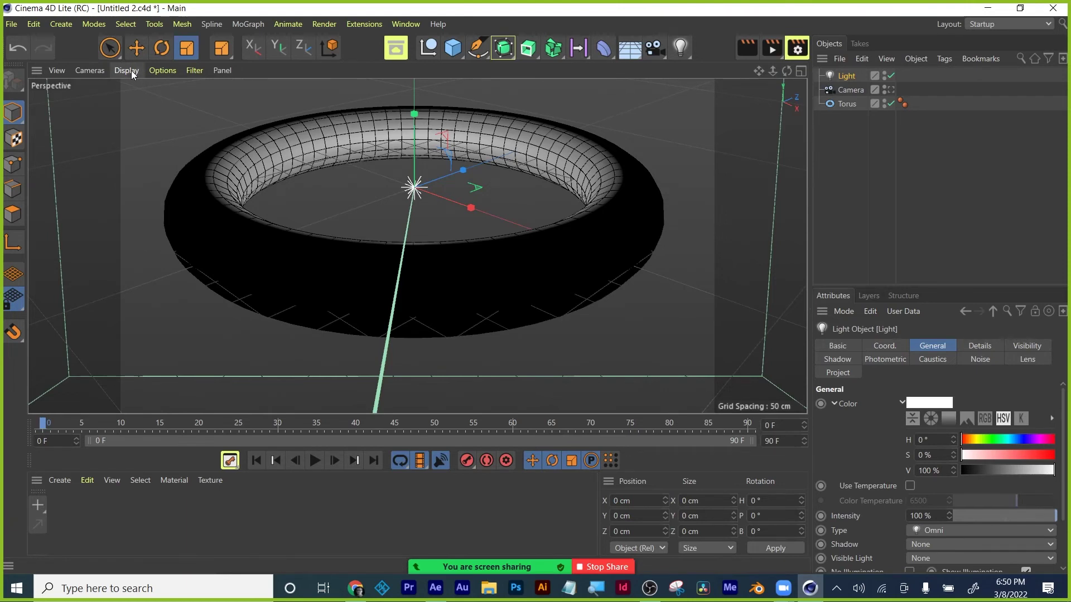
{"action": "left_click", "coordinate": [126, 70]}
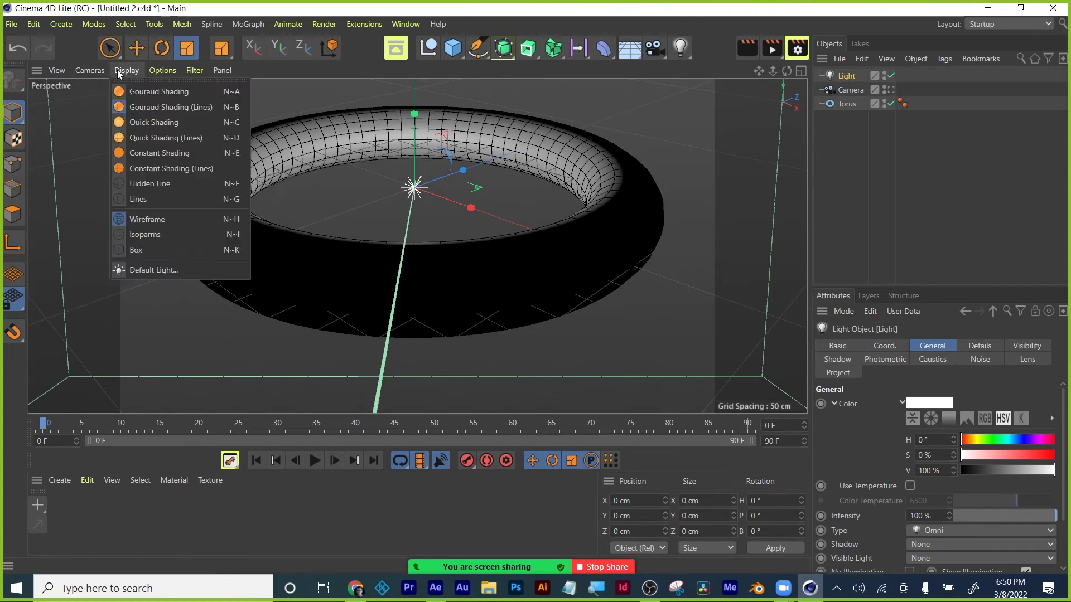
{"action": "left_click", "coordinate": [132, 91]}
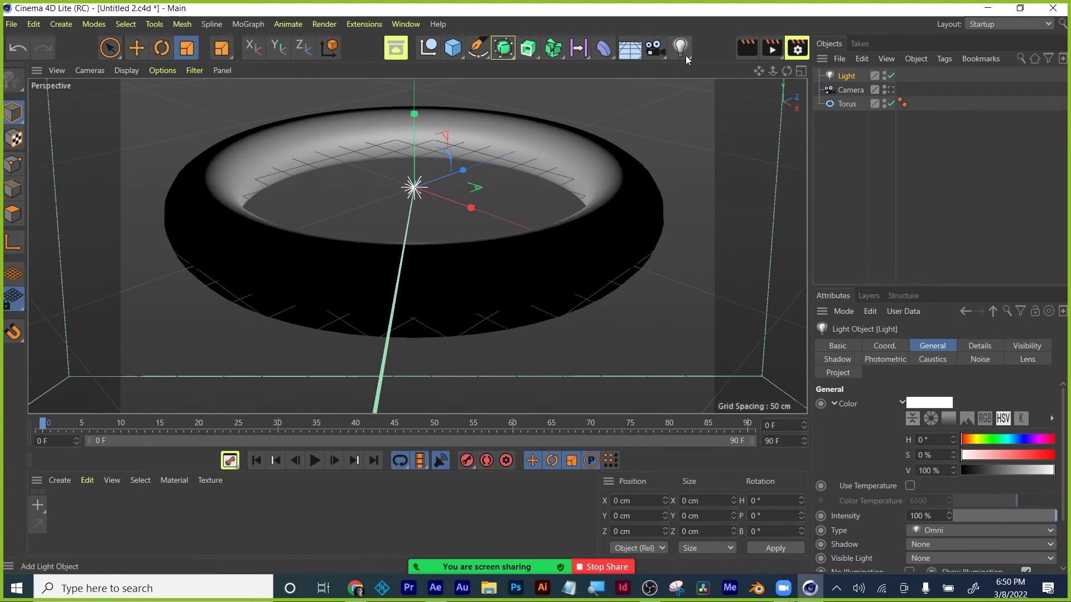
{"action": "left_click", "coordinate": [751, 49]}
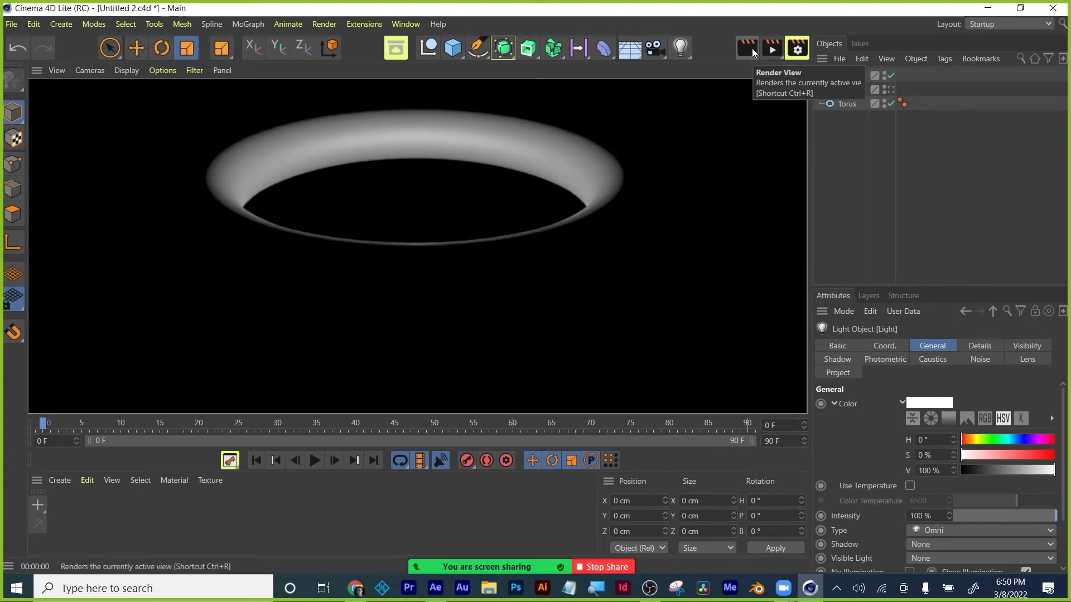
{"action": "left_click", "coordinate": [689, 185]}
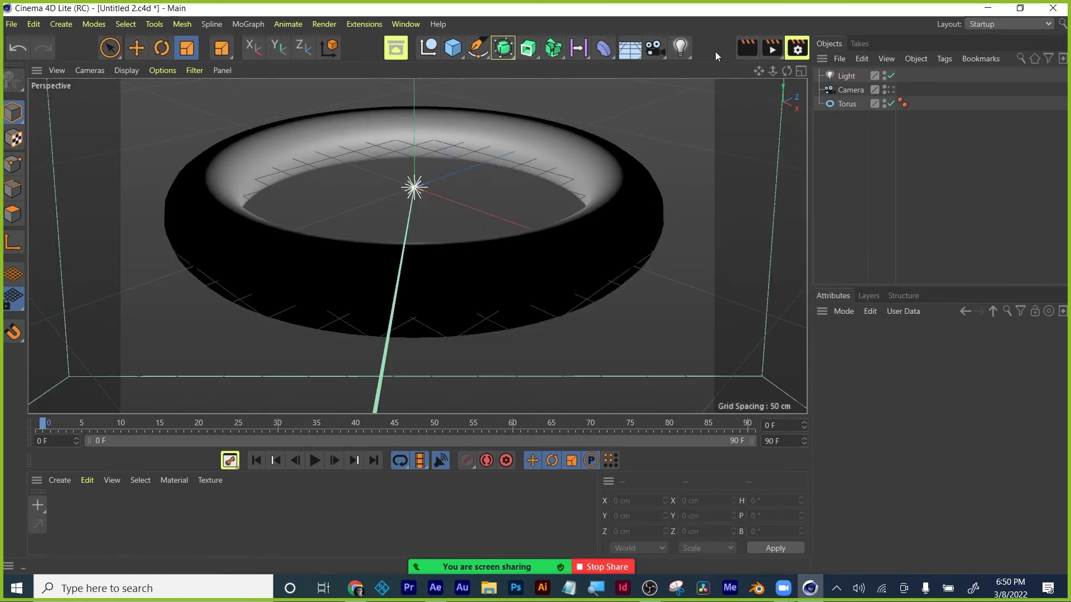
Try cyan tints in the light's colour chooser, around hue 174° with 56% saturation.
{"action": "left_click", "coordinate": [848, 76]}
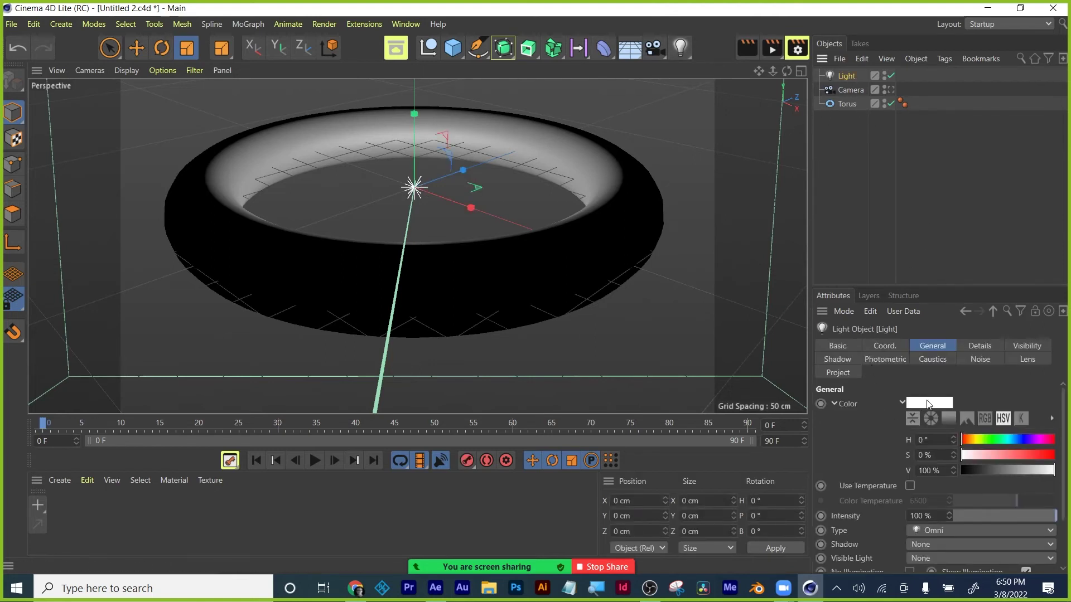
{"action": "left_click", "coordinate": [929, 402]}
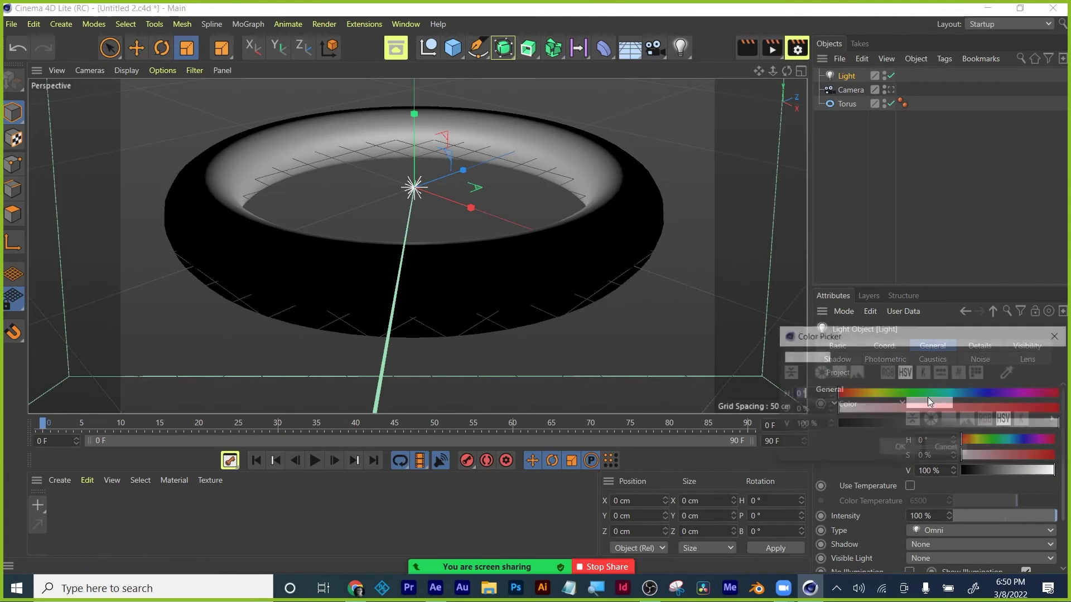
{"action": "left_click", "coordinate": [955, 394]}
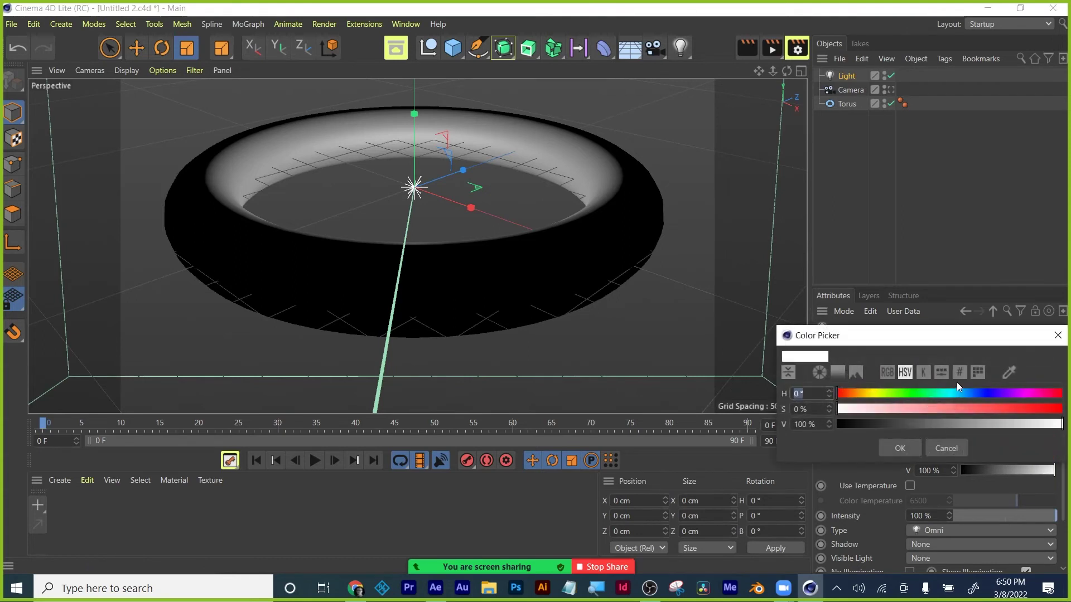
{"action": "left_click", "coordinate": [963, 410]}
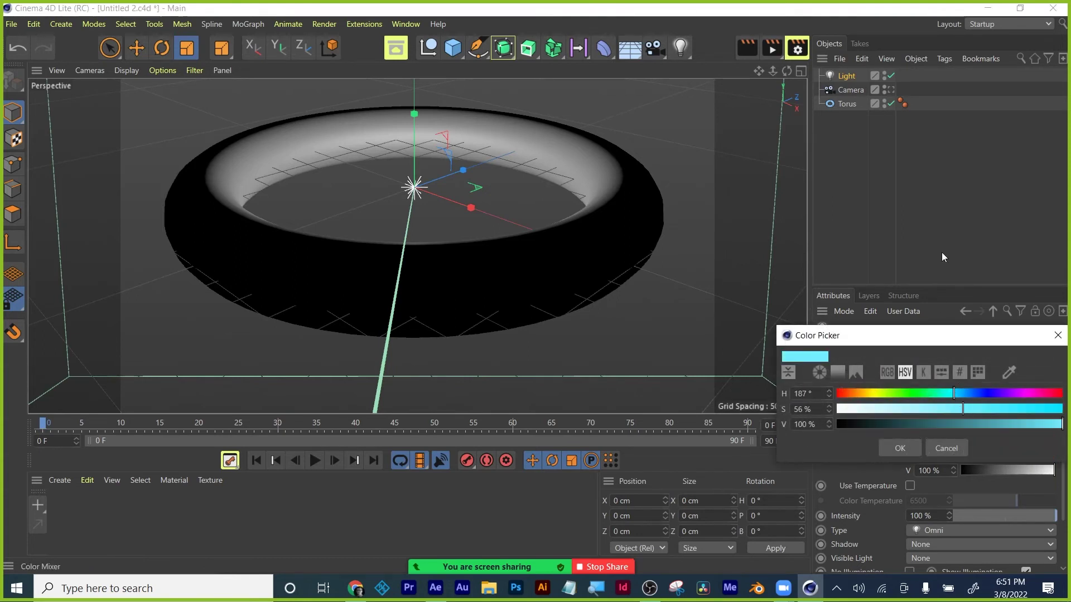
{"action": "left_click", "coordinate": [1058, 336]}
{"action": "left_click", "coordinate": [929, 403]}
{"action": "left_click", "coordinate": [937, 397]}
{"action": "left_click_drag", "start_coordinate": [940, 397], "coordinate": [947, 398]}
{"action": "left_click", "coordinate": [909, 454]}
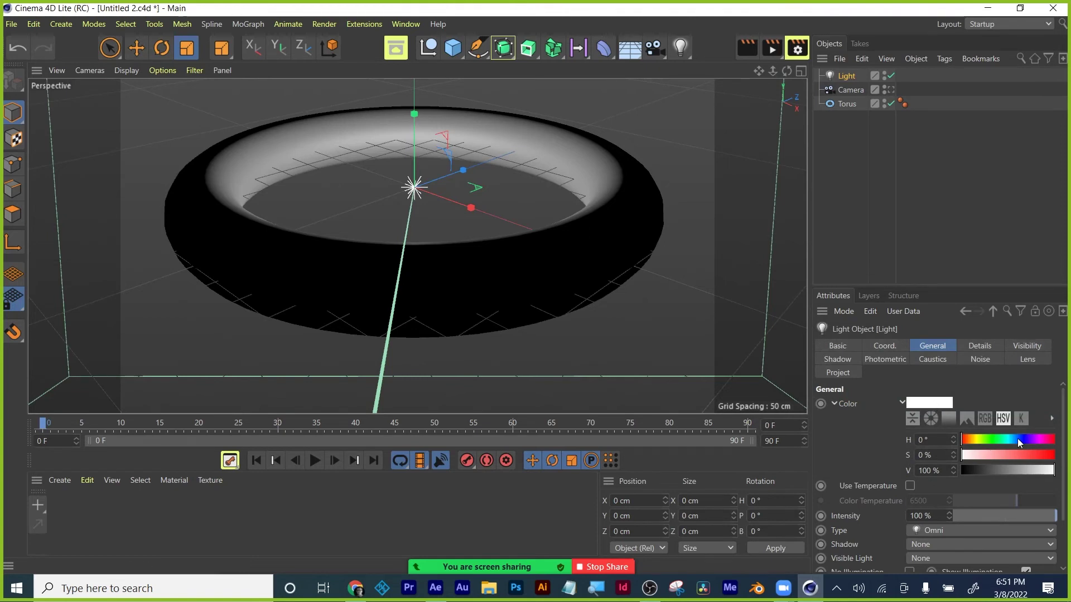
Check the tint in a render, then apply the final cyan colour H 190°, S 81%.
{"action": "left_click_drag", "start_coordinate": [1012, 439], "coordinate": [1010, 437]}
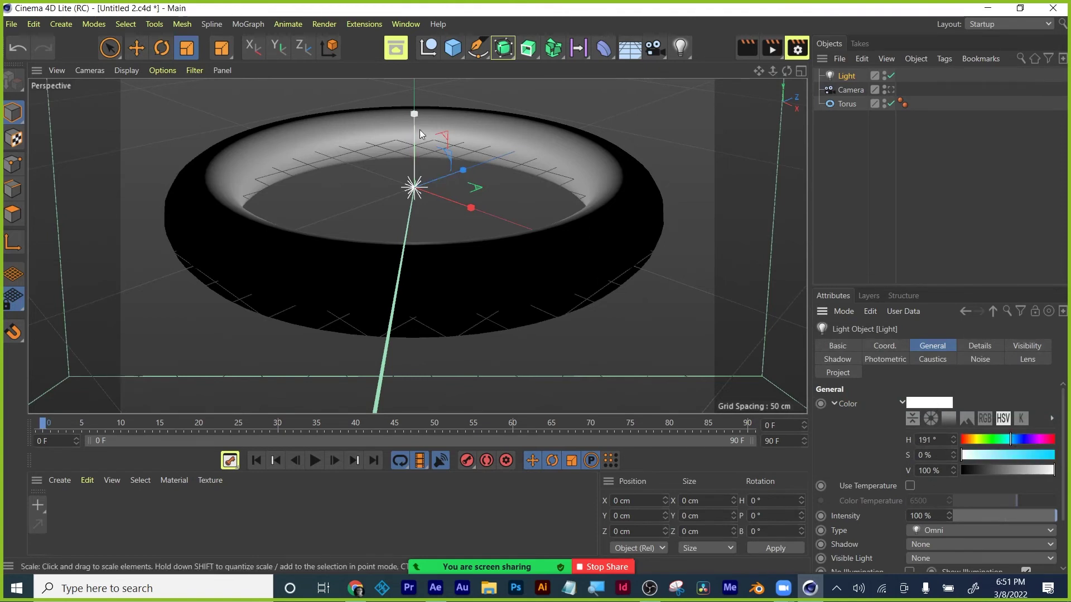
{"action": "mouse_move", "coordinate": [413, 114]}
{"action": "left_mouse_down"}
{"action": "mouse_move", "coordinate": [409, 79]}
{"action": "mouse_move", "coordinate": [406, 96]}
{"action": "left_mouse_up"}
{"action": "left_click", "coordinate": [746, 48]}
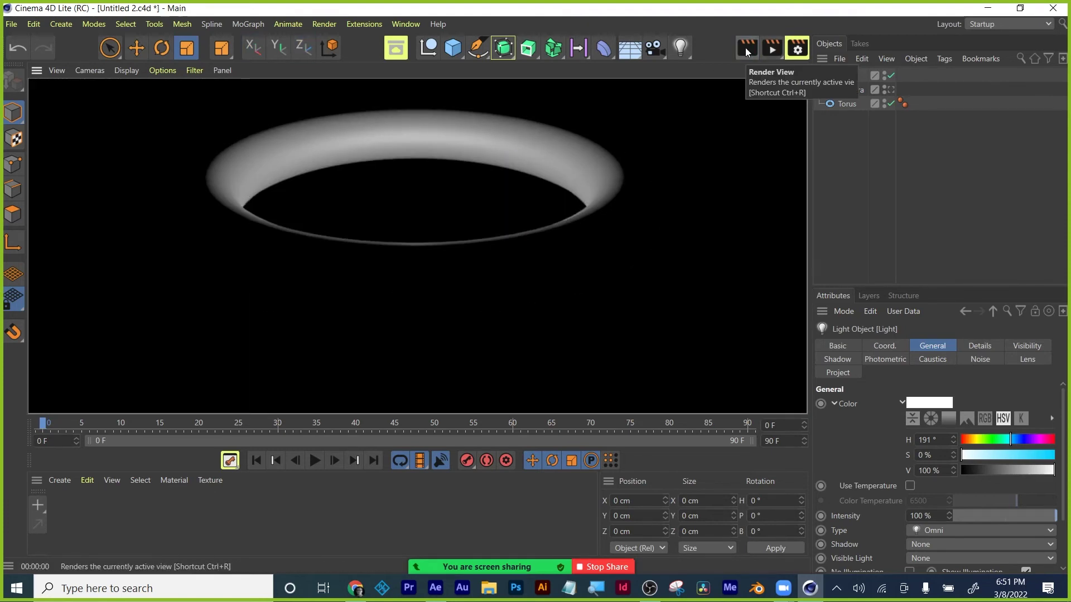
{"action": "left_click", "coordinate": [903, 401]}
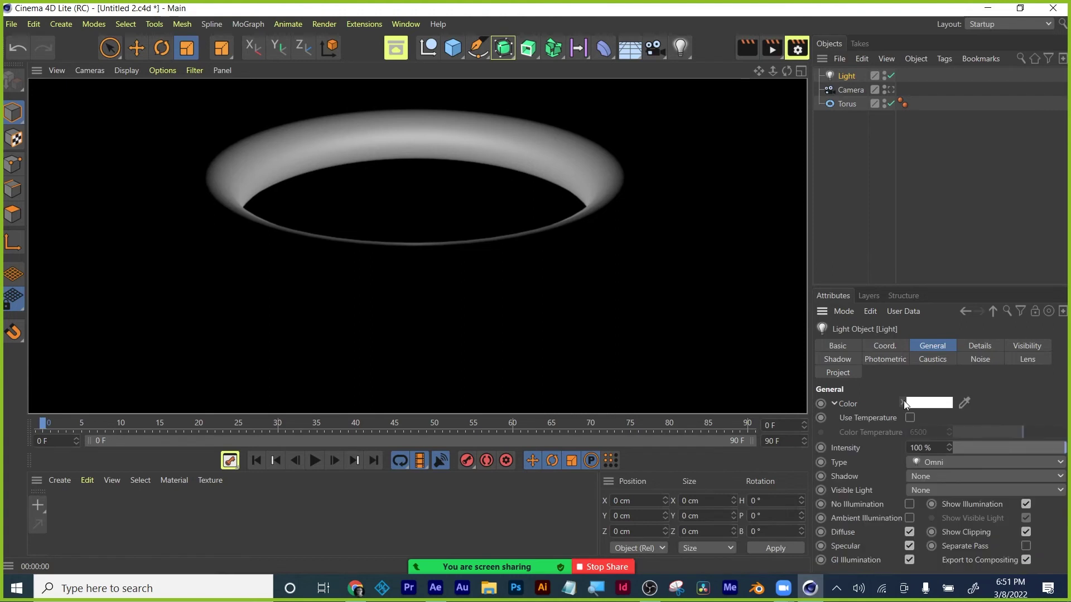
{"action": "left_click", "coordinate": [914, 402]}
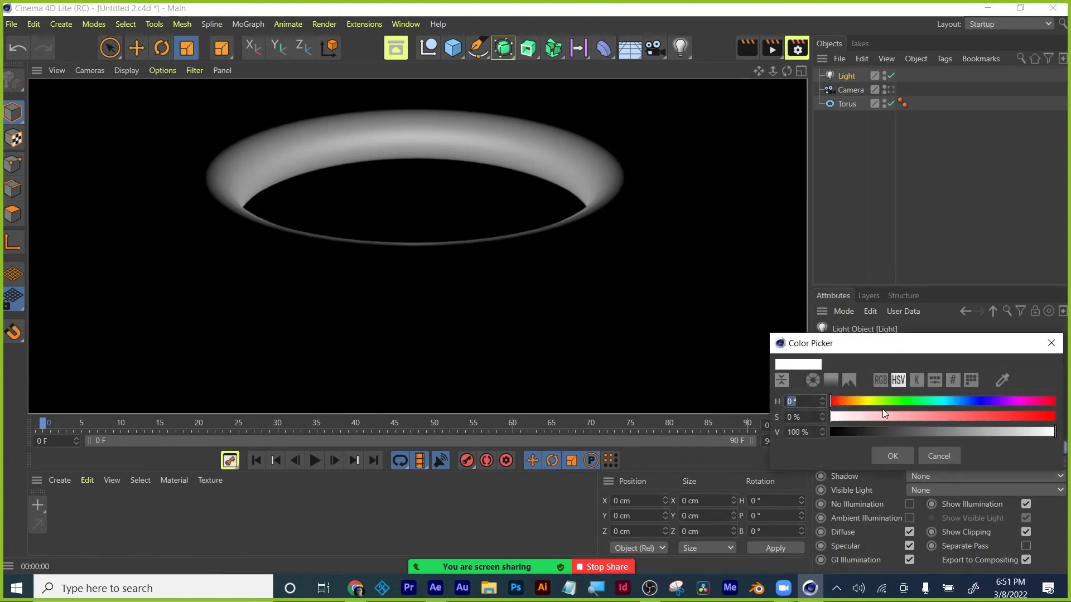
{"action": "left_click_drag", "start_coordinate": [953, 402], "coordinate": [1012, 416]}
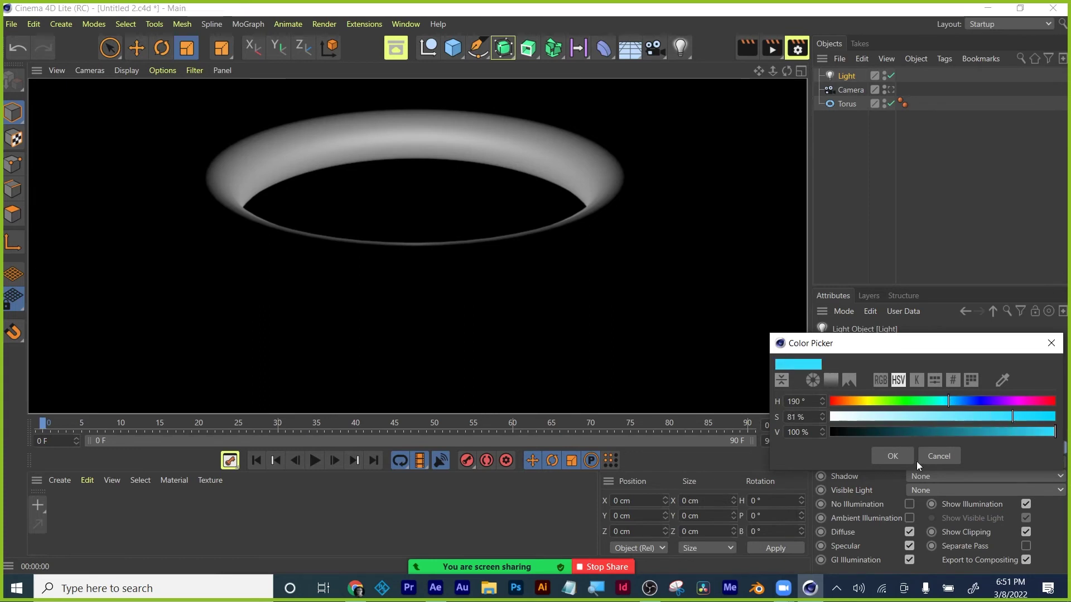
{"action": "left_click", "coordinate": [889, 456]}
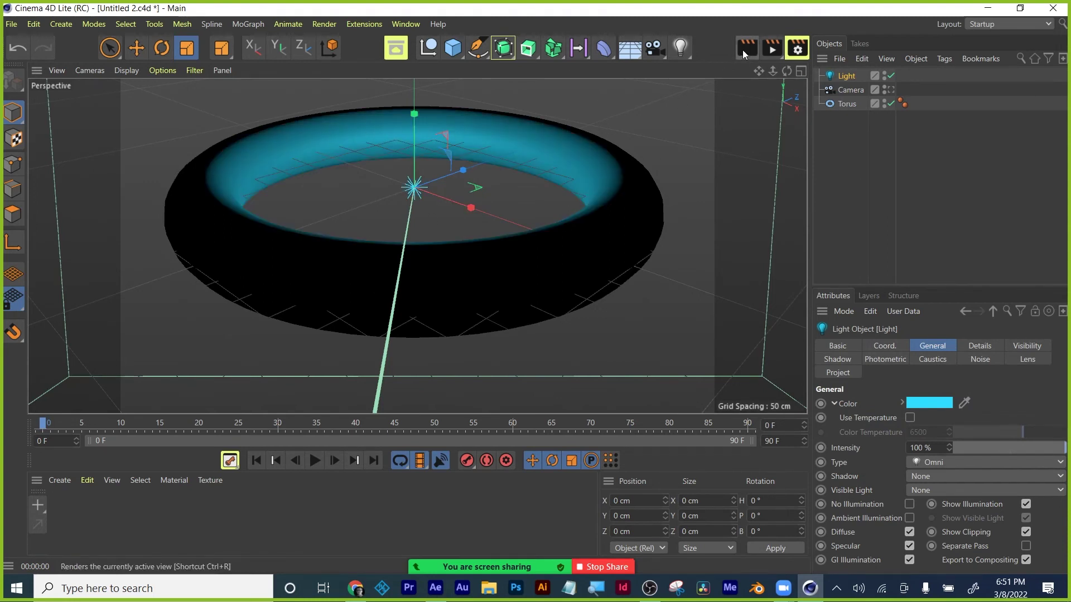
Move the light above and behind the torus to Y 152.135 cm, Z -331.016 cm.
{"action": "left_click", "coordinate": [127, 70]}
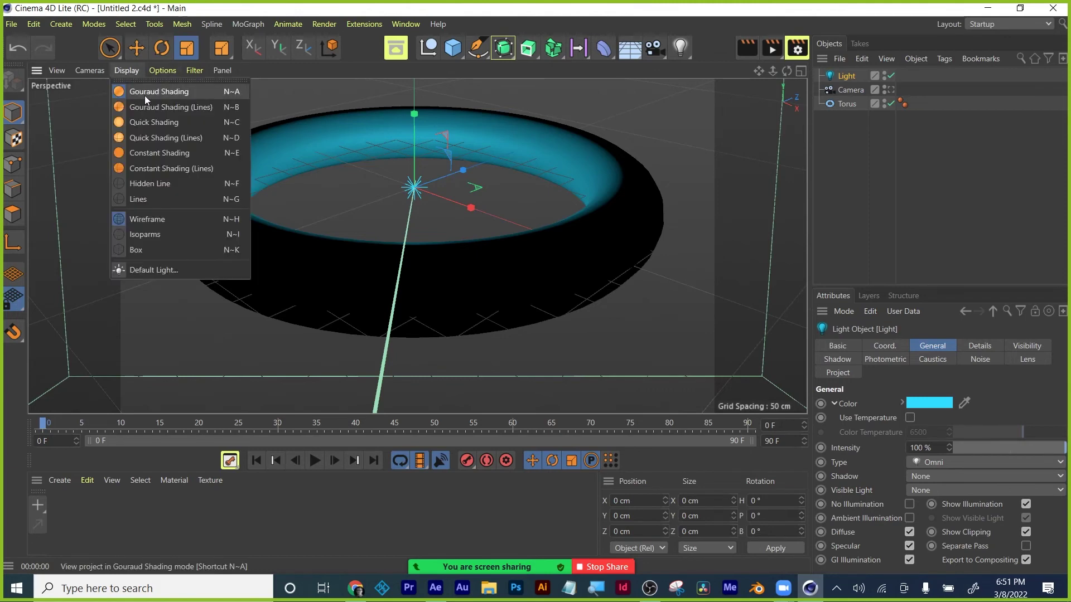
{"action": "left_click", "coordinate": [133, 71]}
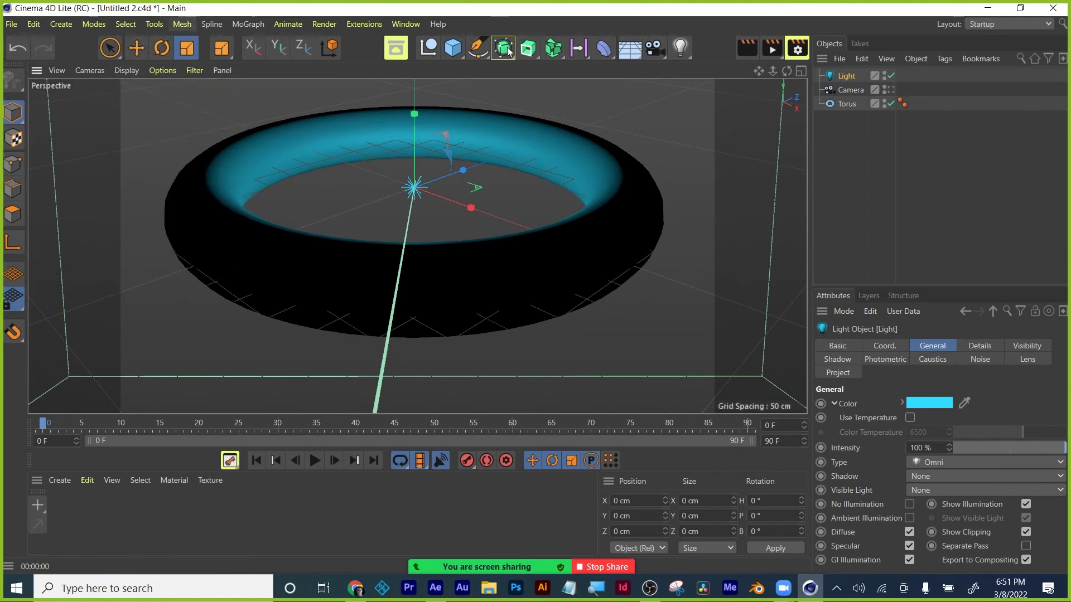
{"action": "mouse_move", "coordinate": [413, 113]}
{"action": "left_mouse_down"}
{"action": "mouse_move", "coordinate": [415, 90]}
{"action": "mouse_move", "coordinate": [426, 238]}
{"action": "mouse_move", "coordinate": [418, 370]}
{"action": "mouse_move", "coordinate": [414, 111]}
{"action": "left_mouse_up"}
{"action": "left_click", "coordinate": [136, 48]}
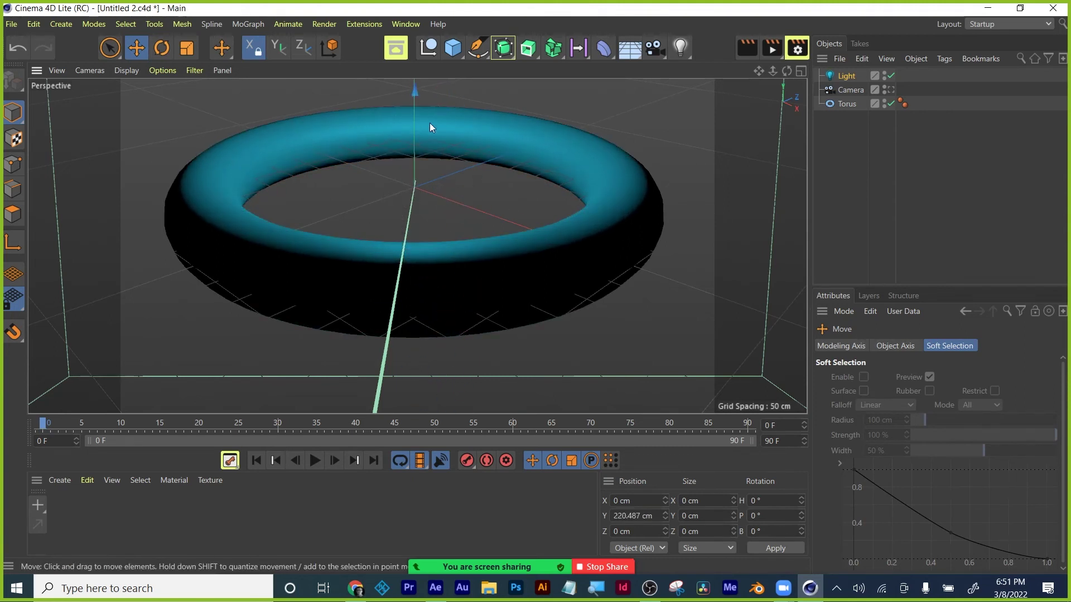
{"action": "left_click_drag", "start_coordinate": [797, 114], "coordinate": [691, 156]}
{"action": "left_click_drag", "start_coordinate": [525, 79], "coordinate": [269, 221]}
{"action": "left_click_drag", "start_coordinate": [195, 191], "coordinate": [183, 124]}
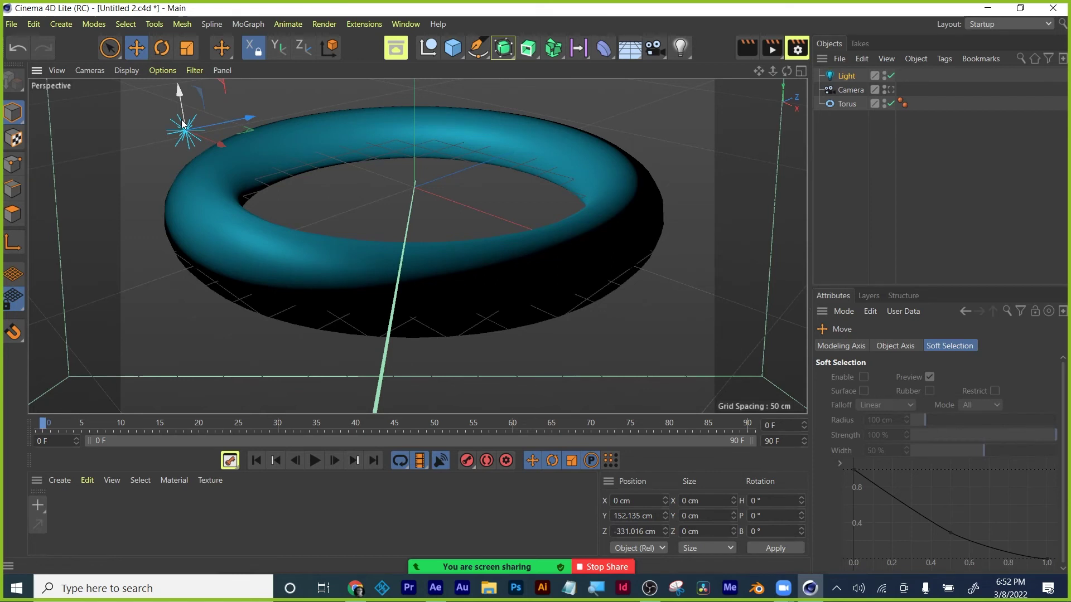
Select the torus, show its Coord. tab, and zoom out until the camera frustum is visible.
{"action": "left_click", "coordinate": [225, 213]}
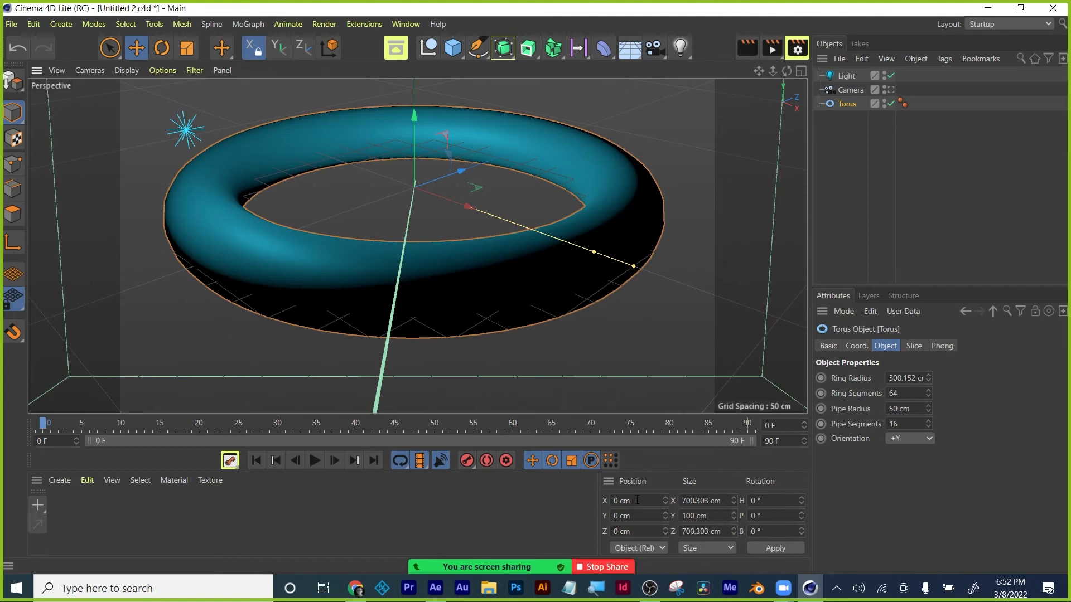
{"action": "left_click", "coordinate": [856, 347]}
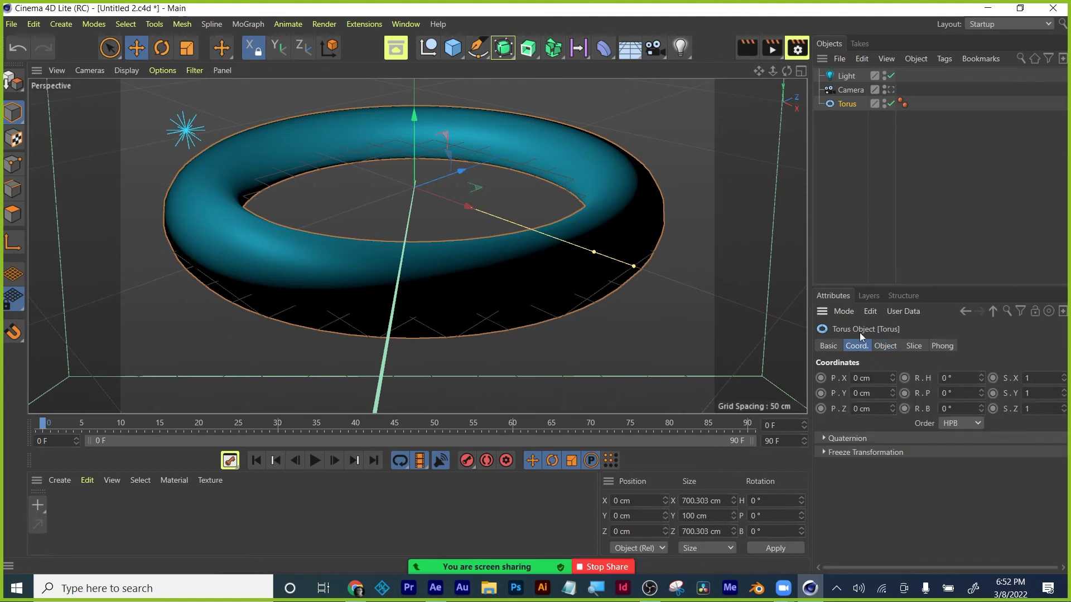
{"action": "left_click_drag", "start_coordinate": [581, 229], "coordinate": [578, 238], "text": "alt"}
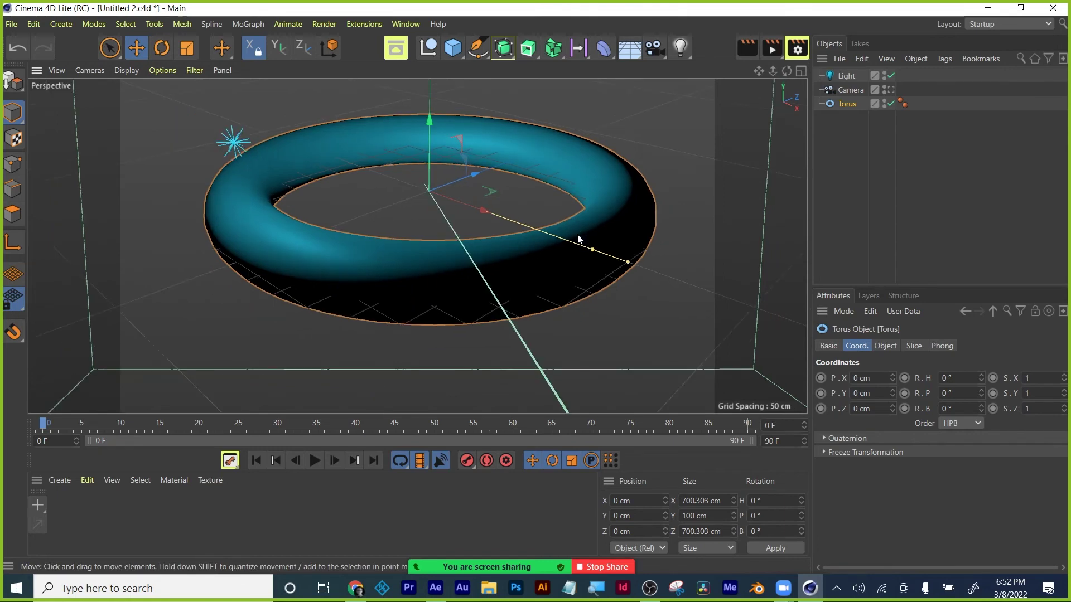
{"action": "scroll", "coordinate": [578, 238], "scroll_direction": "down", "scroll_amount": 3}
{"action": "middle_click", "coordinate": [578, 239]}
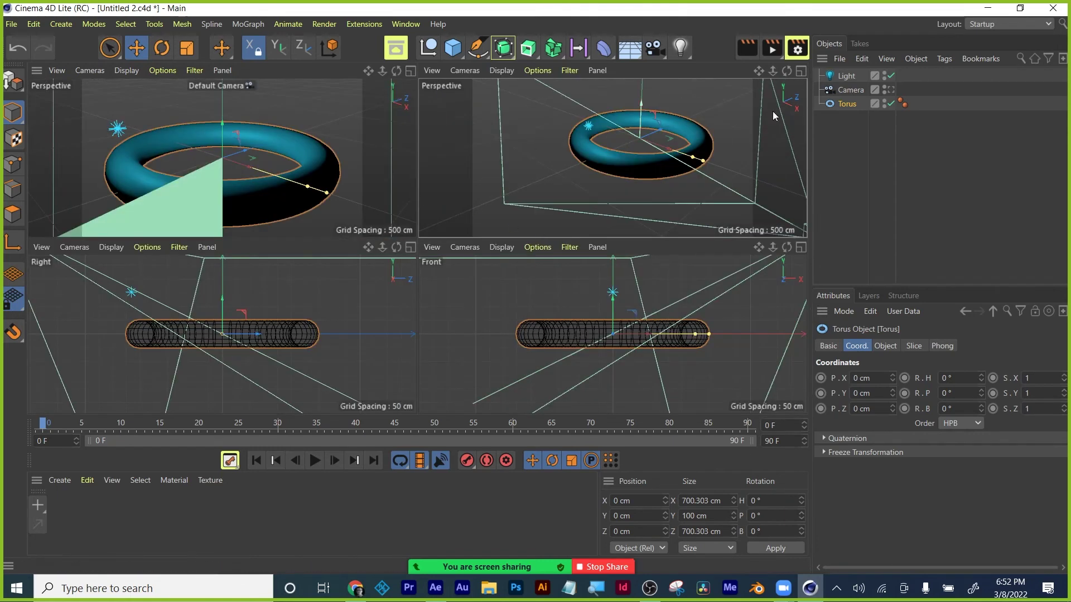
{"action": "middle_click", "coordinate": [775, 69]}
{"action": "left_click_drag", "start_coordinate": [775, 70], "coordinate": [556, 82]}
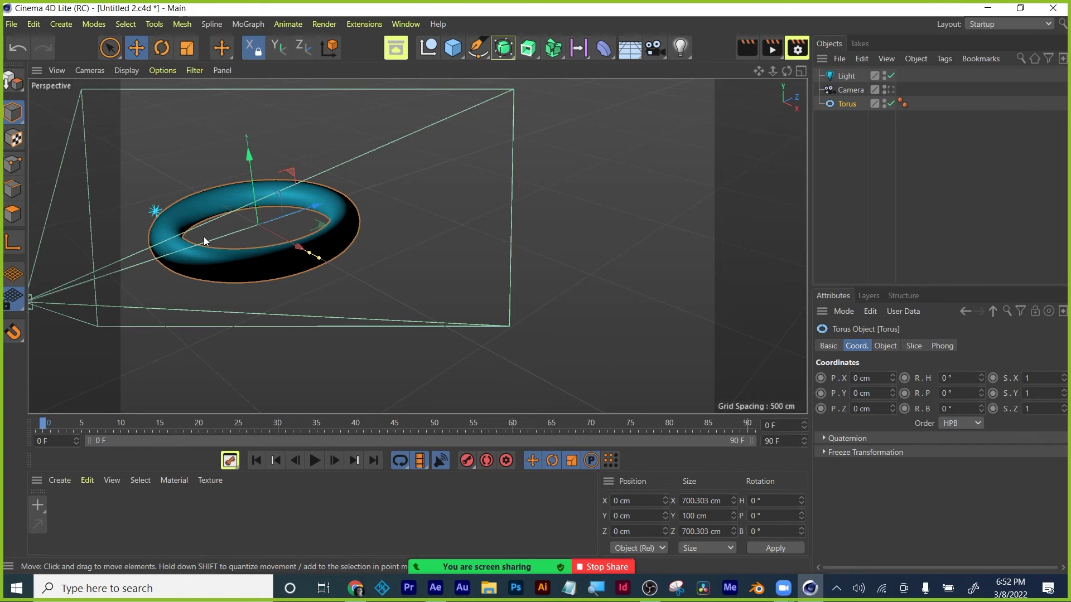
Slide the torus along X to about 730 cm and keyframe its X position.
{"action": "right_click", "coordinate": [821, 379]}
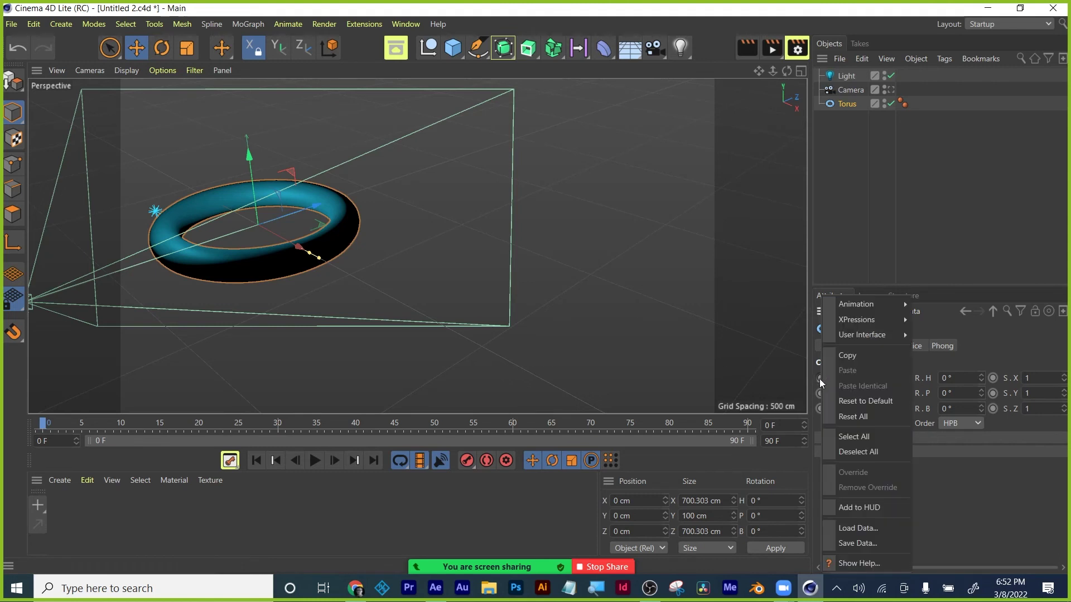
{"action": "key", "text": "Escape"}
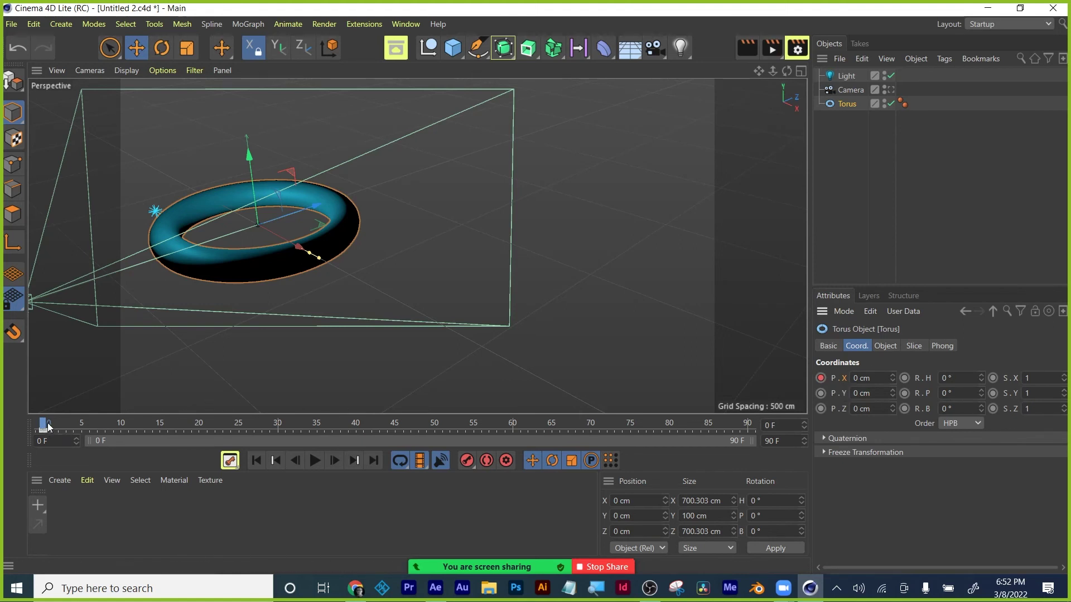
{"action": "left_click_drag", "start_coordinate": [48, 423], "coordinate": [272, 439]}
{"action": "left_click_drag", "start_coordinate": [289, 243], "coordinate": [463, 298]}
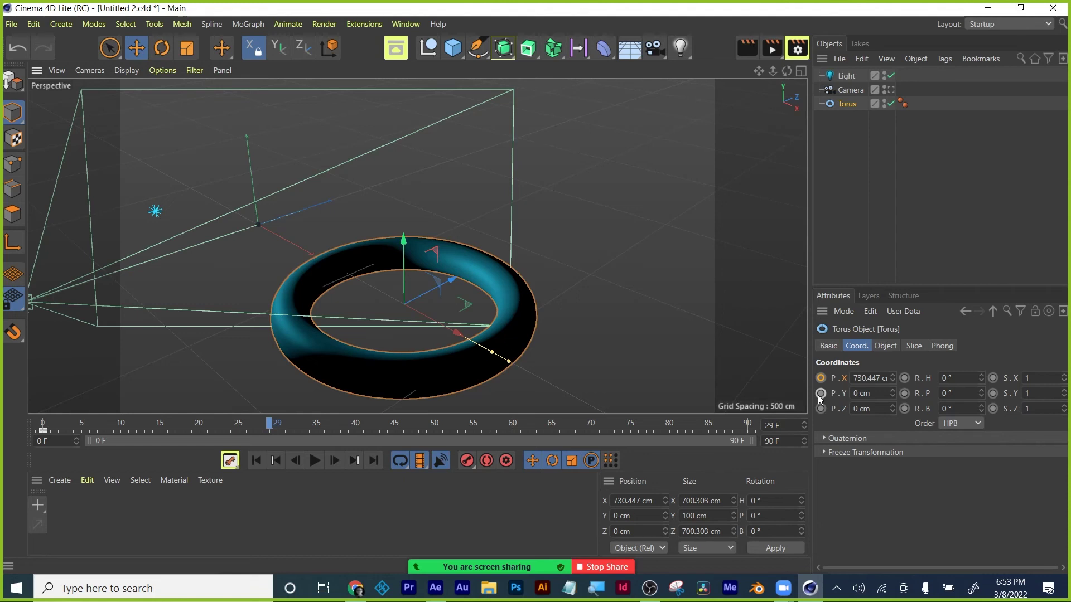
{"action": "left_click", "coordinate": [820, 379]}
Scrub back to review the slide, then lift the torus up on Y at frame 35.
{"action": "left_click_drag", "start_coordinate": [271, 425], "coordinate": [69, 382]}
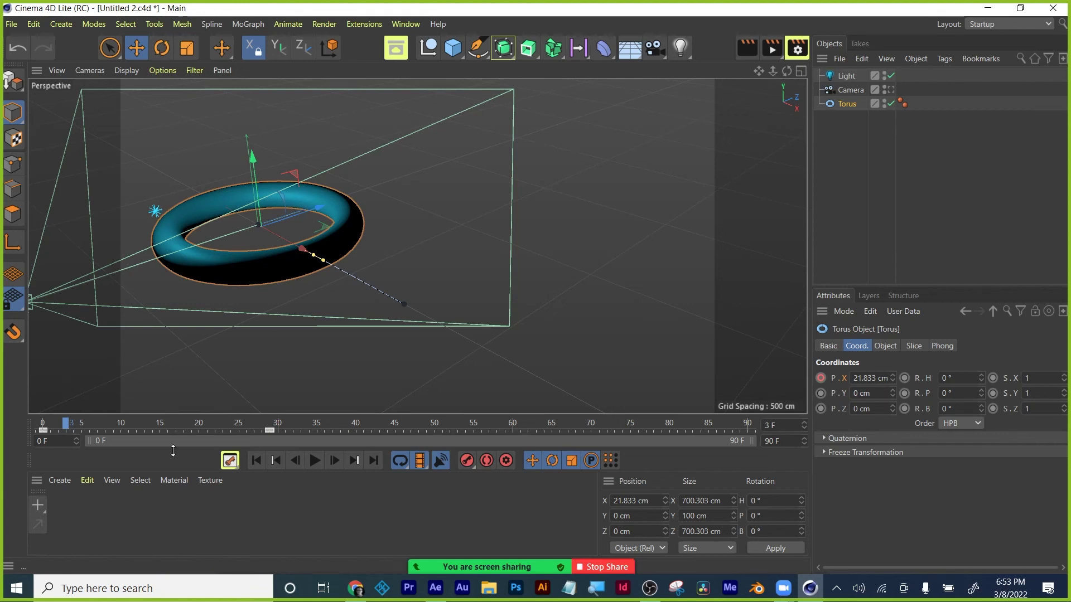
{"action": "left_click_drag", "start_coordinate": [129, 420], "coordinate": [270, 426]}
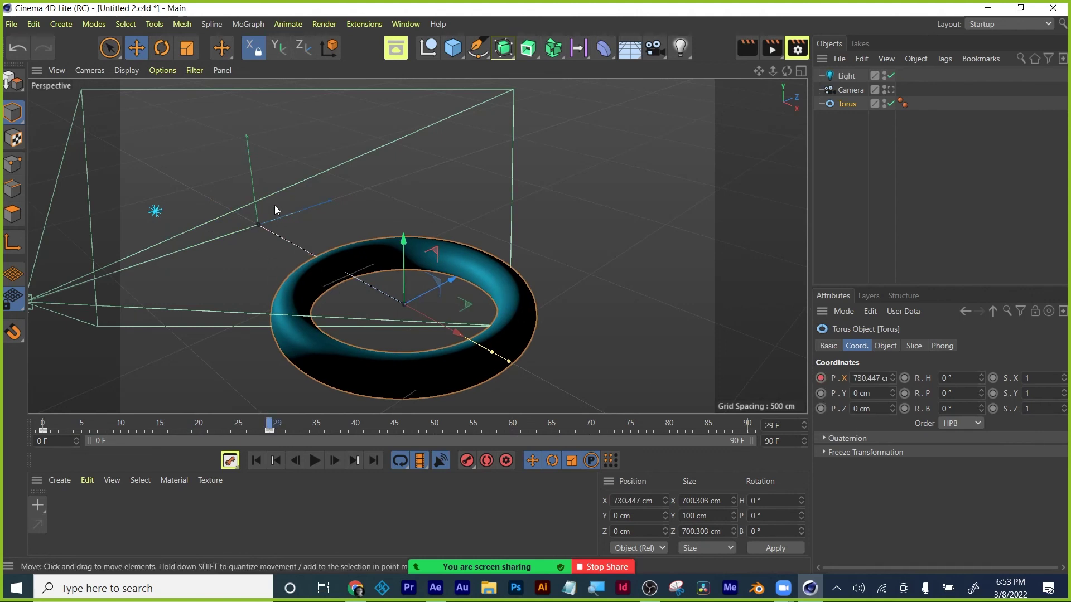
{"action": "left_click_drag", "start_coordinate": [269, 426], "coordinate": [119, 410]}
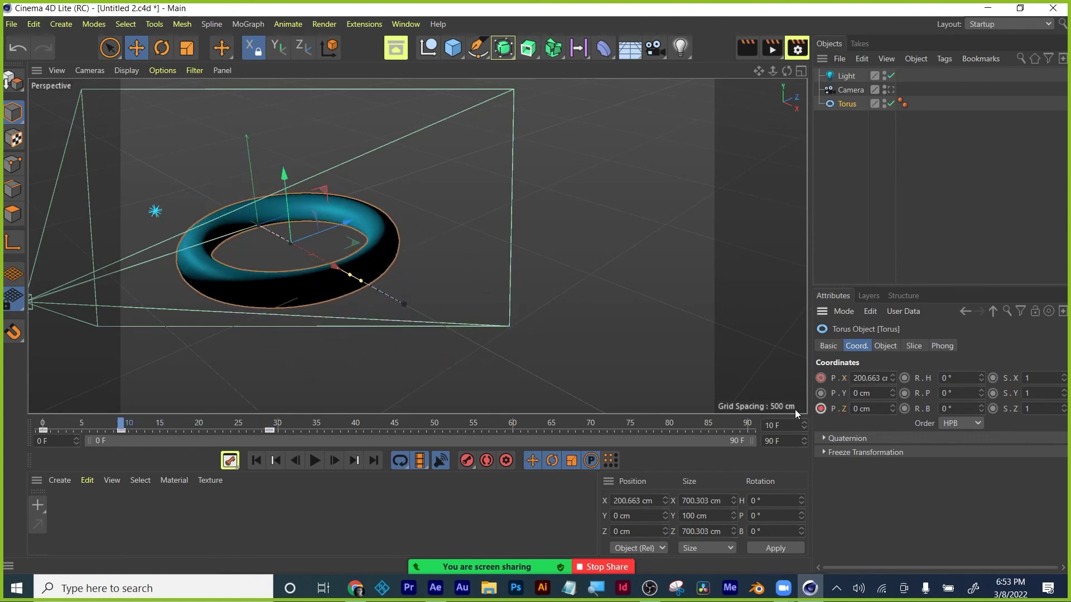
{"action": "left_click_drag", "start_coordinate": [134, 425], "coordinate": [317, 426]}
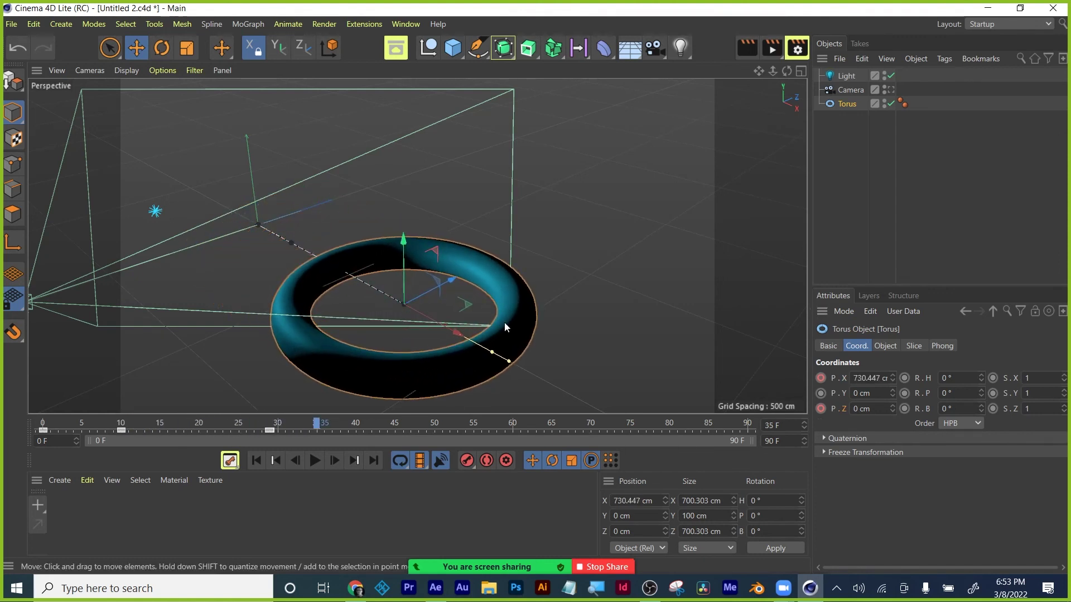
{"action": "left_click_drag", "start_coordinate": [403, 238], "coordinate": [402, 123]}
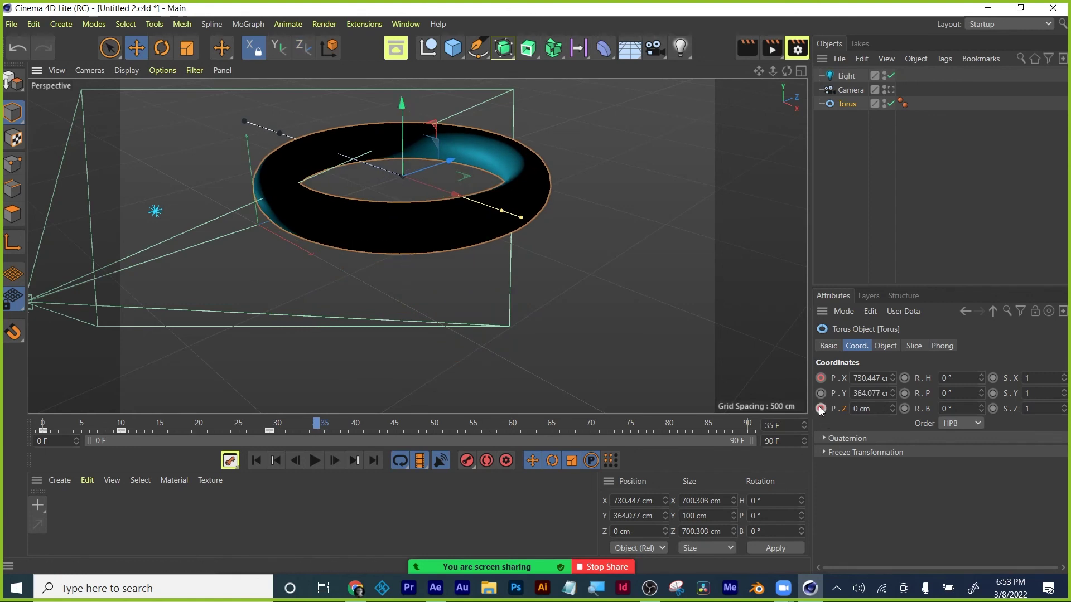
Lower the torus along Y, adding and then removing a Z position keyframe.
{"action": "left_click", "coordinate": [820, 409]}
{"action": "left_click_drag", "start_coordinate": [283, 425], "coordinate": [39, 416]}
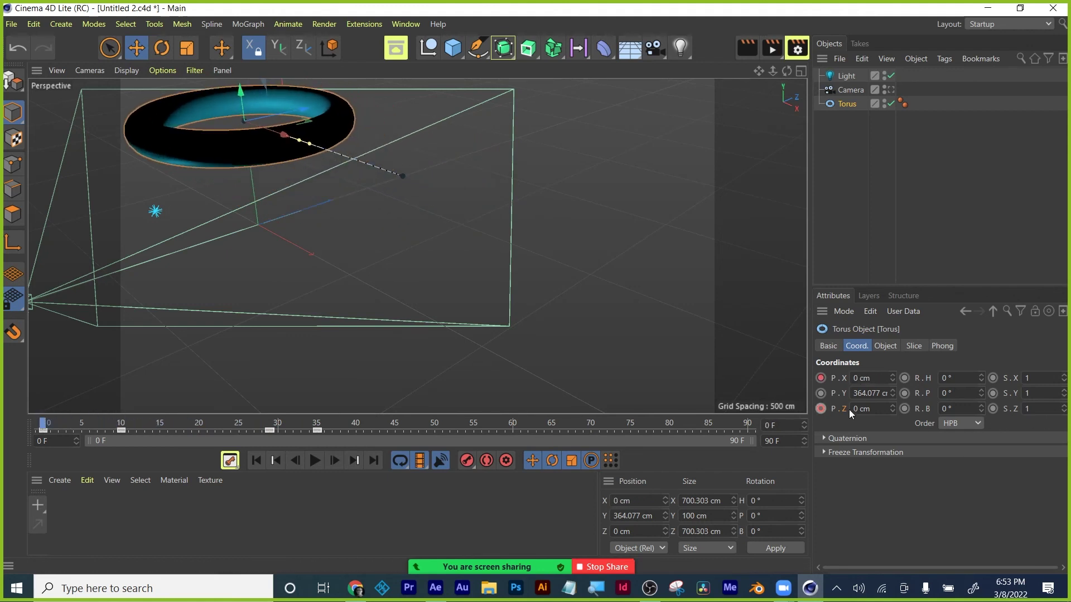
{"action": "left_click_drag", "start_coordinate": [239, 93], "coordinate": [242, 175]}
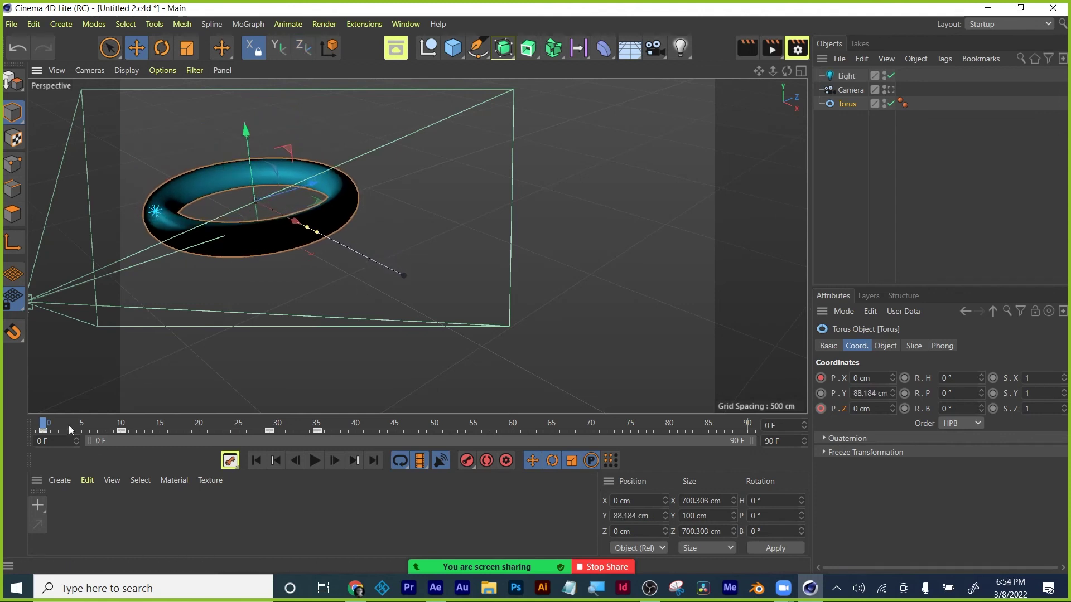
{"action": "left_click_drag", "start_coordinate": [62, 423], "coordinate": [318, 405]}
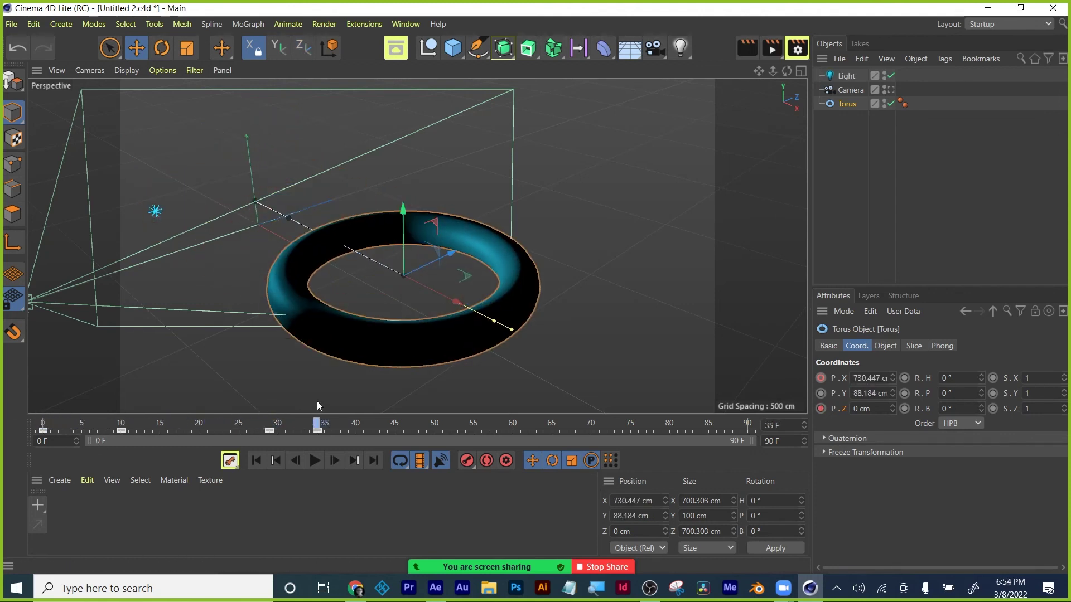
{"action": "left_click", "coordinate": [821, 409]}
Raise the torus to about 392 cm, keyframe its Y position, and scrub to check the curve.
{"action": "left_click_drag", "start_coordinate": [208, 424], "coordinate": [303, 406]}
{"action": "left_click_drag", "start_coordinate": [407, 215], "coordinate": [436, 200]}
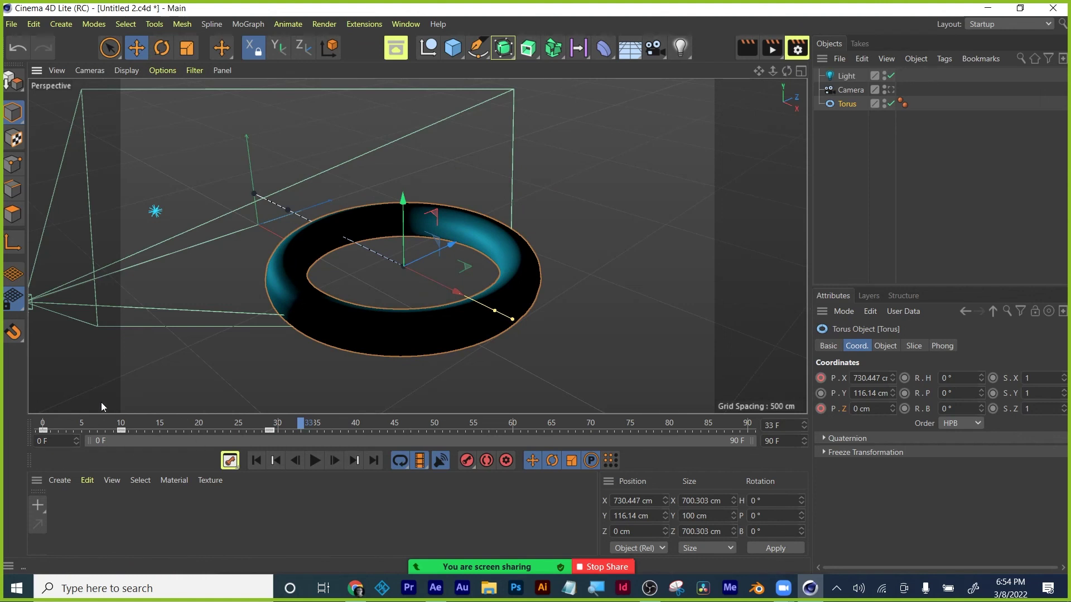
{"action": "left_click_drag", "start_coordinate": [187, 422], "coordinate": [313, 425]}
{"action": "left_click_drag", "start_coordinate": [403, 199], "coordinate": [403, 94]}
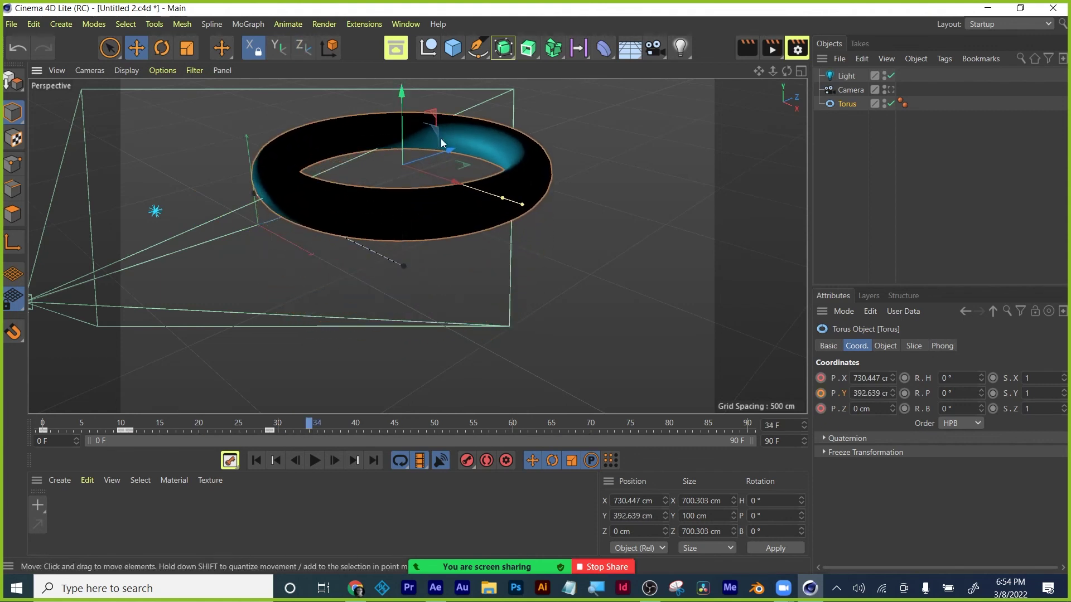
{"action": "left_click", "coordinate": [821, 393]}
{"action": "left_click_drag", "start_coordinate": [309, 425], "coordinate": [12, 414]}
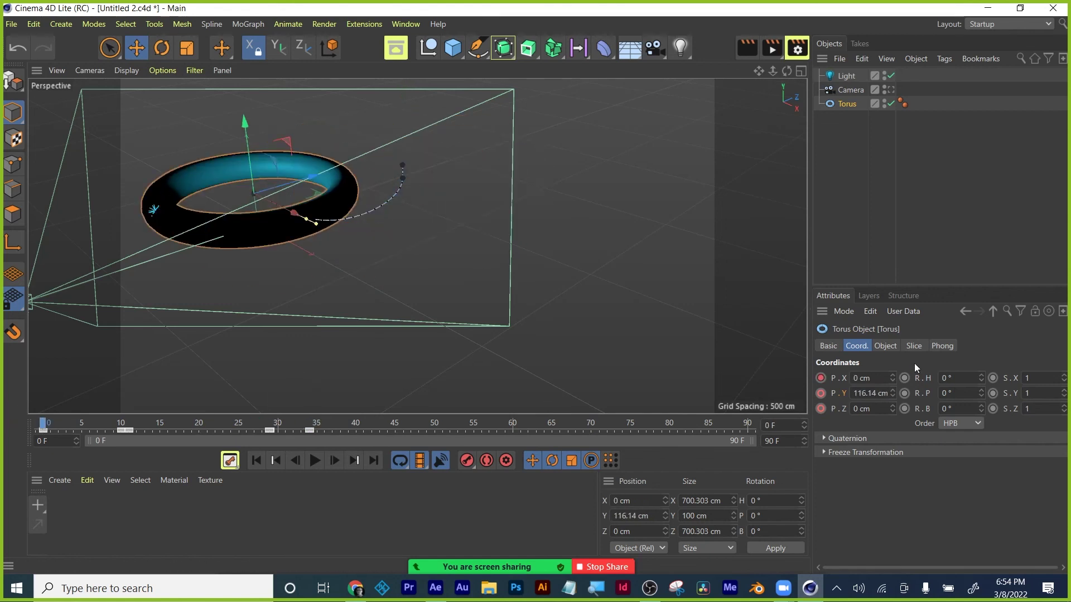
{"action": "key", "text": "F8"}
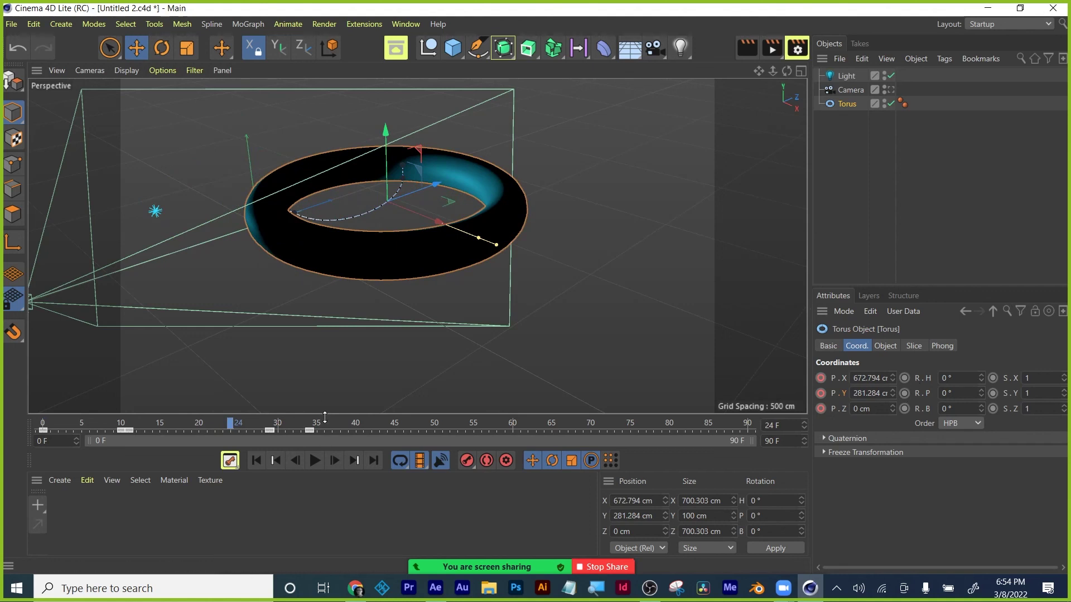
{"action": "left_click_drag", "start_coordinate": [231, 427], "coordinate": [17, 406]}
Play and stop the torus animation, then scrub through it to review the curved motion.
{"action": "key", "text": "F8"}
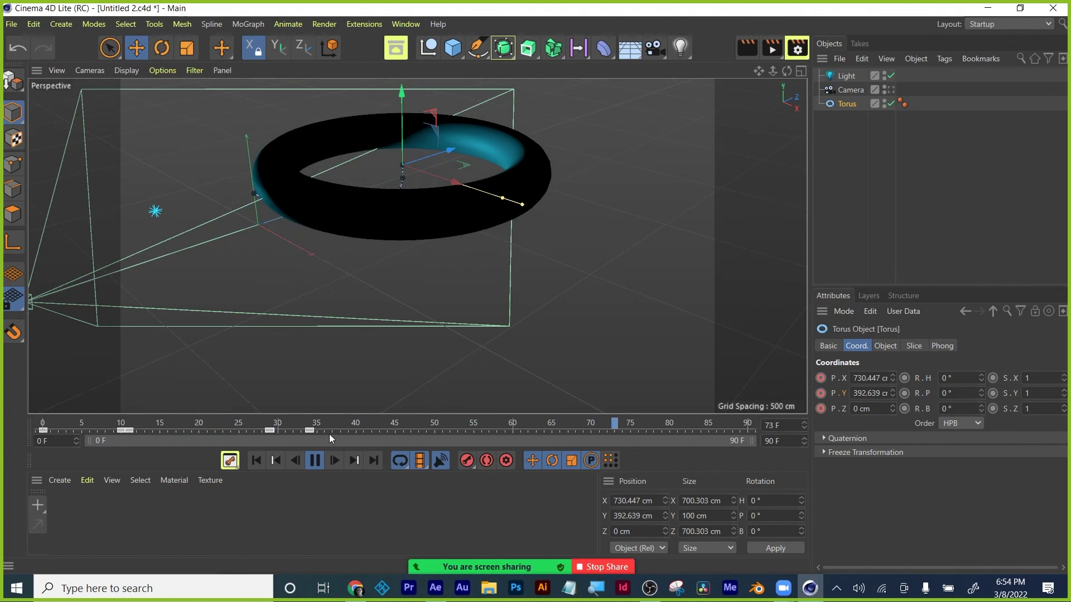
{"action": "key", "text": "F8"}
{"action": "mouse_move", "coordinate": [291, 427]}
{"action": "left_mouse_down"}
{"action": "mouse_move", "coordinate": [52, 433]}
{"action": "mouse_move", "coordinate": [300, 393]}
{"action": "mouse_move", "coordinate": [12, 419]}
{"action": "mouse_move", "coordinate": [321, 406]}
{"action": "mouse_move", "coordinate": [140, 427]}
{"action": "mouse_move", "coordinate": [280, 402]}
{"action": "mouse_move", "coordinate": [107, 432]}
{"action": "mouse_move", "coordinate": [346, 427]}
{"action": "mouse_move", "coordinate": [128, 430]}
{"action": "mouse_move", "coordinate": [280, 426]}
{"action": "left_mouse_up"}
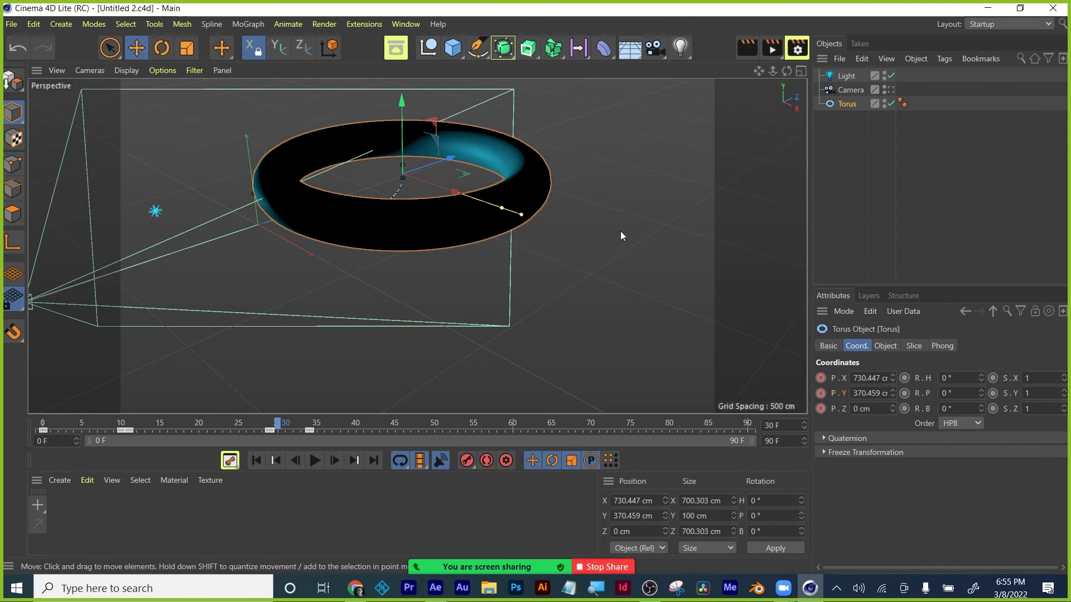
Close Cinema 4D and choose Edit > Purge > All Memory & Disk Cache in After Effects.
{"action": "left_click", "coordinate": [1053, 8]}
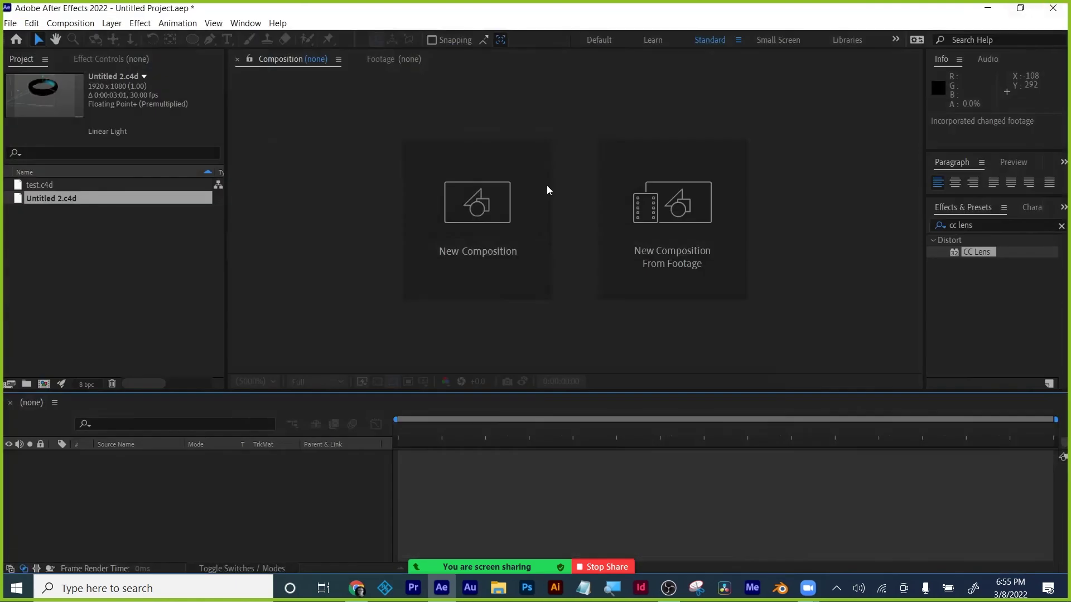
{"action": "left_click", "coordinate": [31, 22]}
{"action": "mouse_move", "coordinate": [114, 282]}
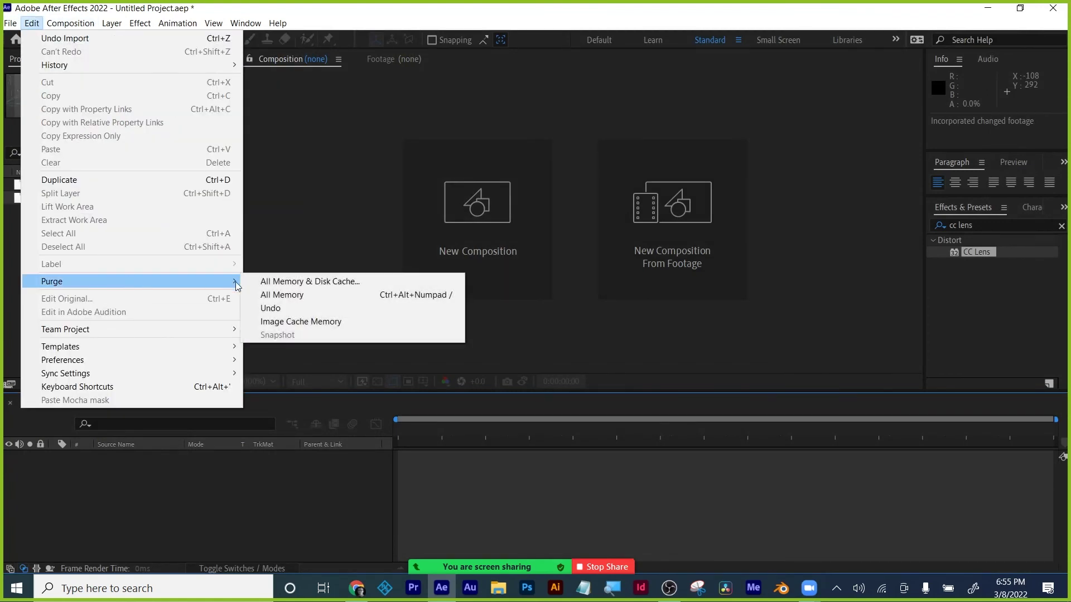
{"action": "left_click", "coordinate": [287, 282]}
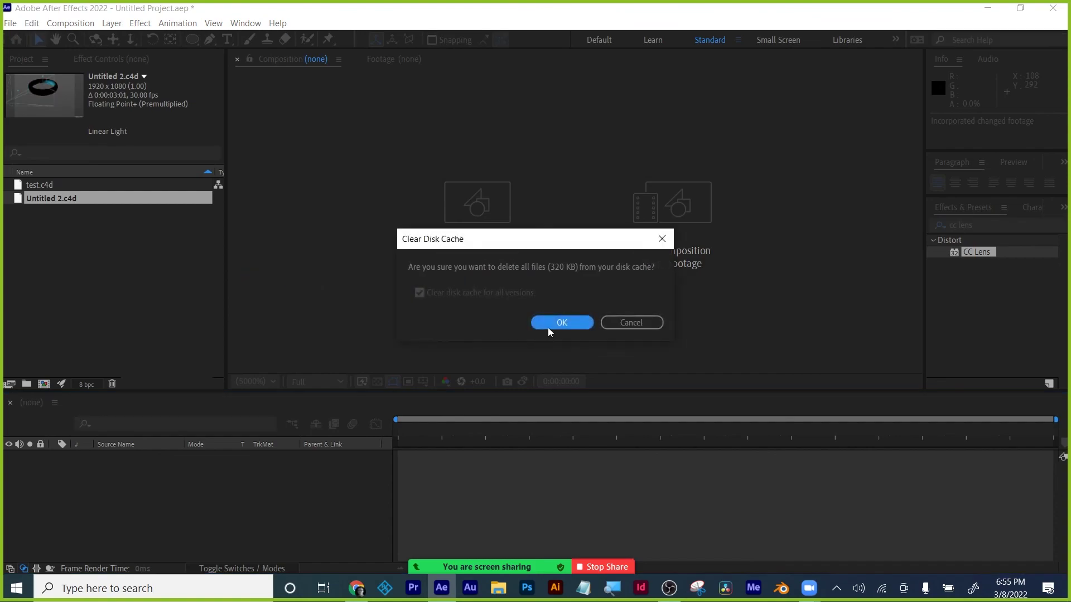